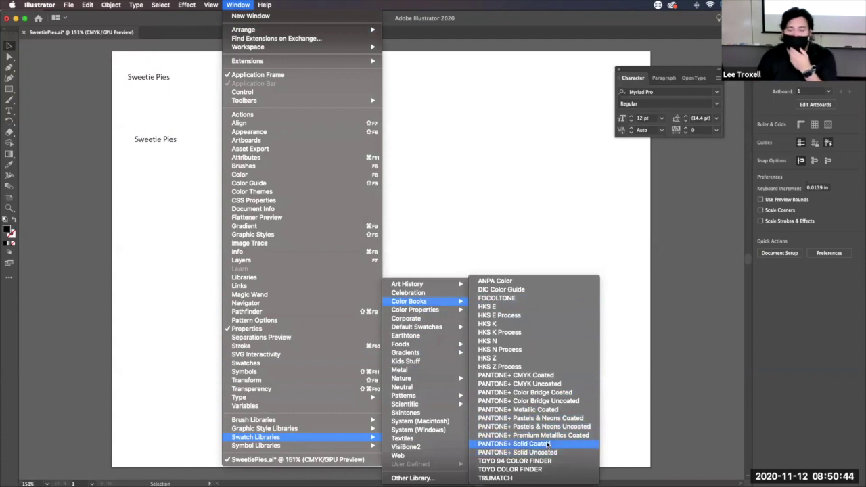
# Open the PANTONE+ Solid Coated swatch library and display its colors in Small List View.
pyautogui.click(548, 444)
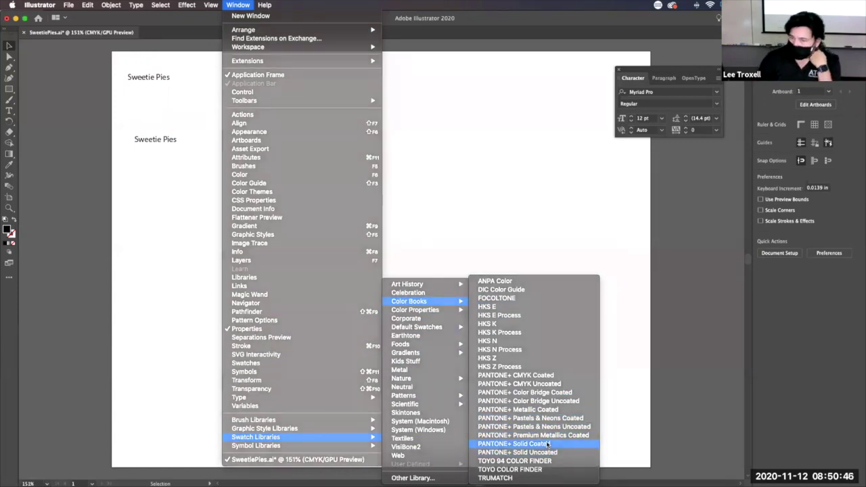
pyautogui.click(740, 171)
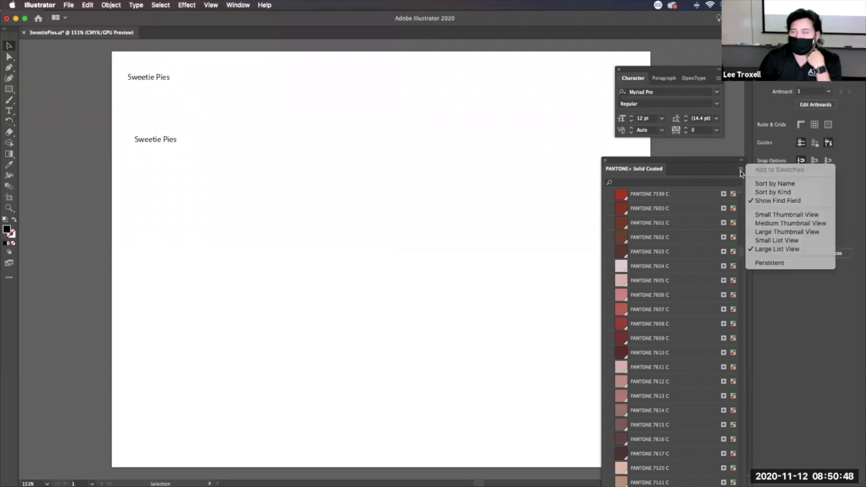
pyautogui.click(776, 241)
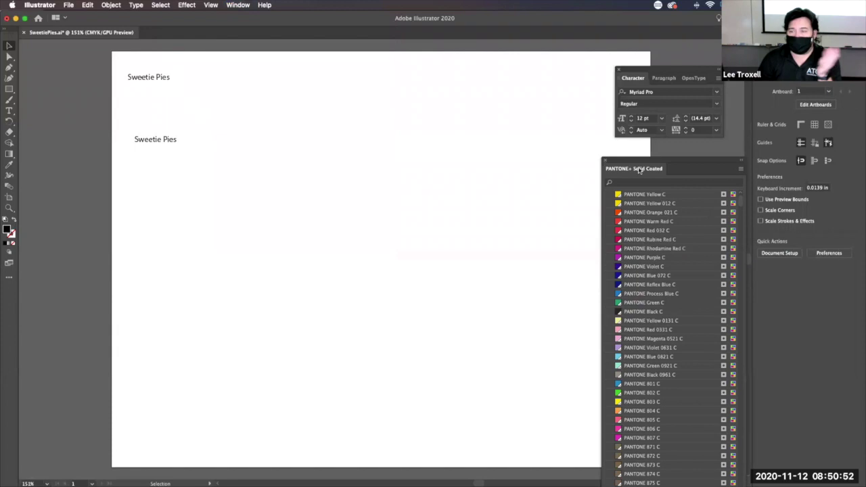
# Shorten the floating PANTONE+ Solid Coated library and place it below the Character settings, clear of the text.
pyautogui.moveTo(686, 168); pyautogui.dragTo(540, 76)
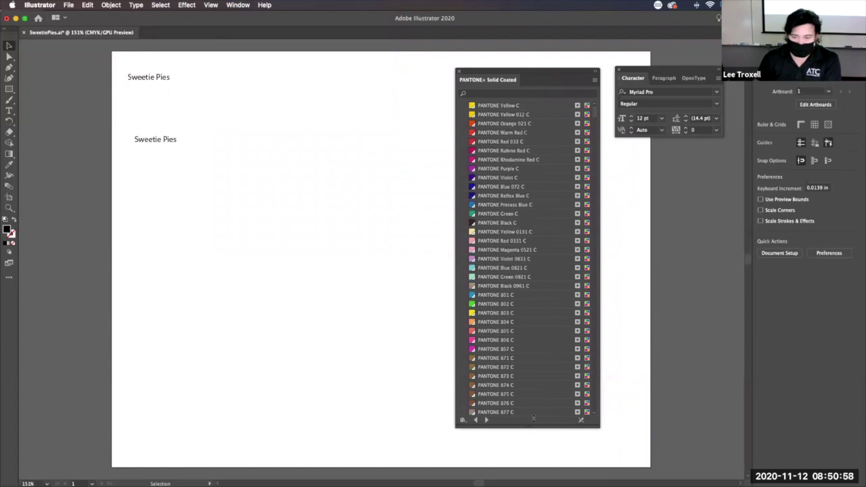
pyautogui.moveTo(533, 419); pyautogui.dragTo(516, 310)
pyautogui.moveTo(534, 73); pyautogui.dragTo(602, 187)
# Move the lower Sweetie Pies text toward the artboard's center and set its font to Pika Ultra Script Regular.
pyautogui.moveTo(159, 139); pyautogui.dragTo(345, 154)
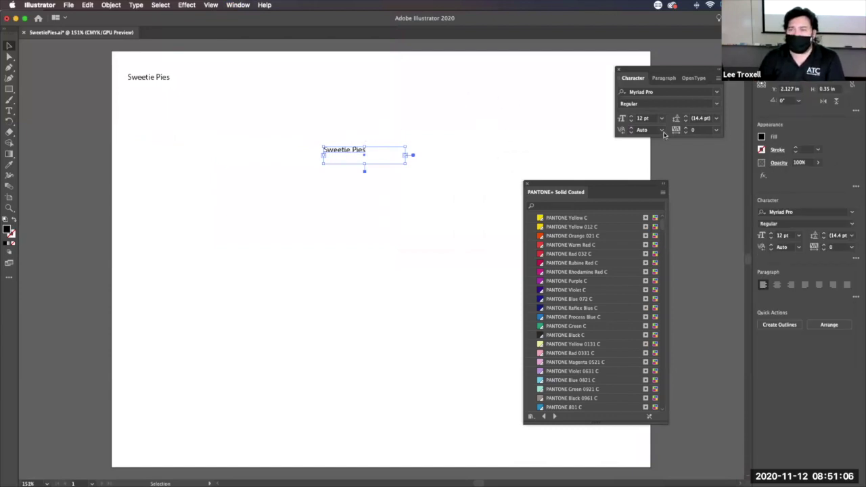
pyautogui.click(716, 95)
pyautogui.scroll(-5, 777, 238)
pyautogui.scroll(-10, 776, 238)
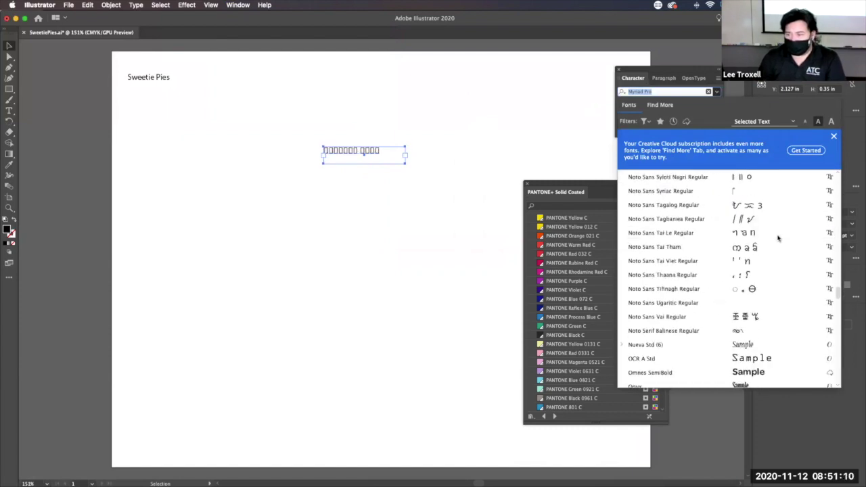
pyautogui.scroll(-4, 778, 238)
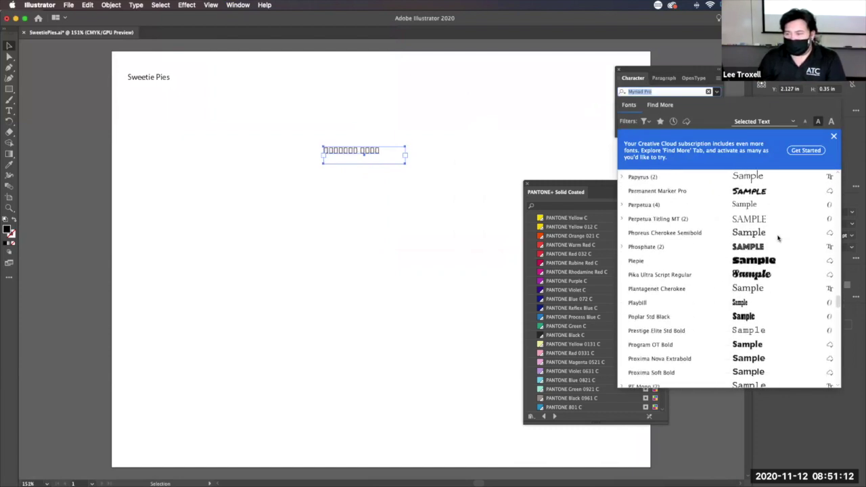
pyautogui.scroll(-2, 778, 238)
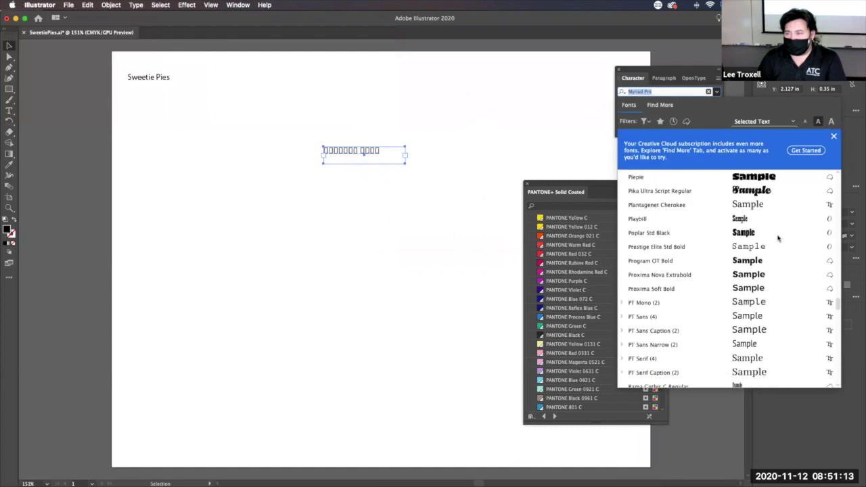
pyautogui.click(753, 193)
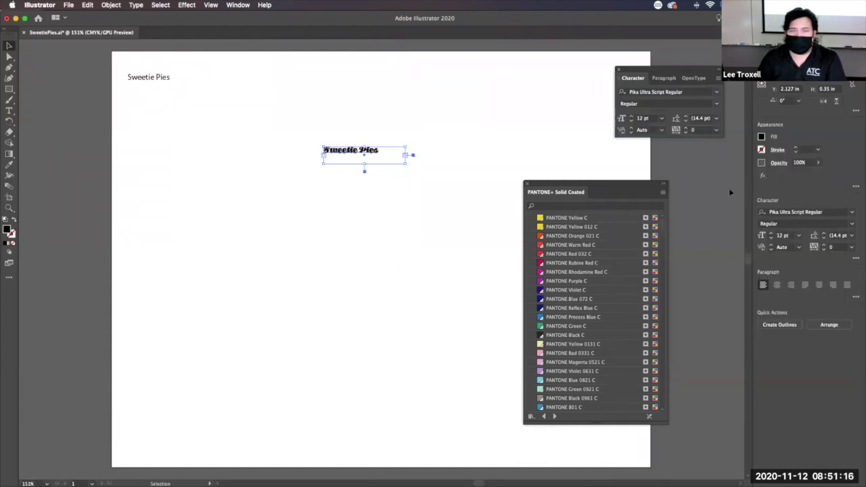
# Place the script text directly beneath the plain Sweetie Pies line and paste a copy of it in the open area below.
pyautogui.moveTo(350, 152); pyautogui.dragTo(149, 92)
pyautogui.press('super+v')
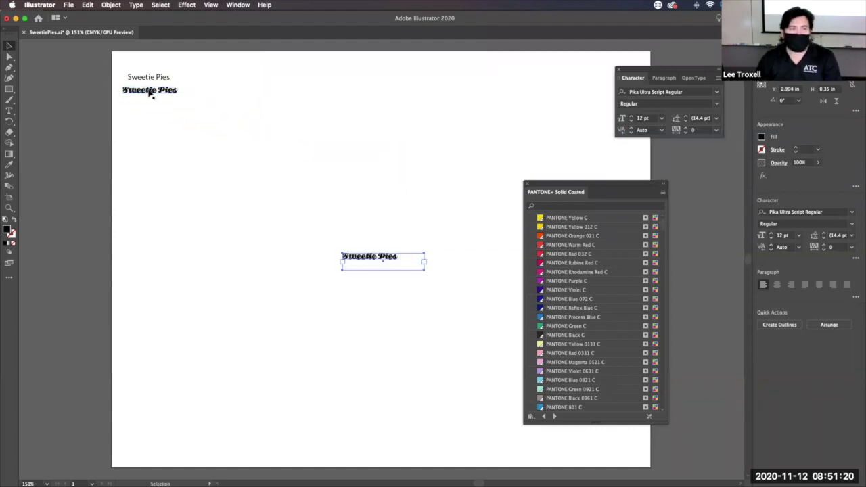
pyautogui.moveTo(358, 257); pyautogui.dragTo(239, 172)
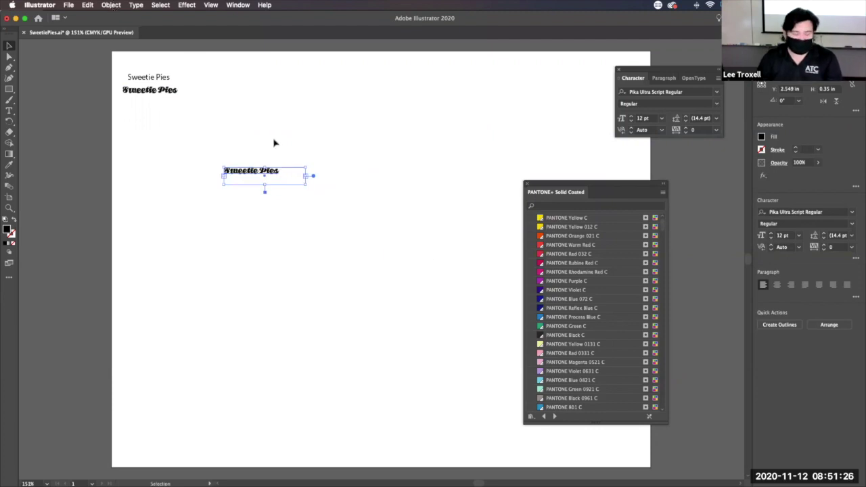
pyautogui.moveTo(230, 149); pyautogui.dragTo(514, 294)
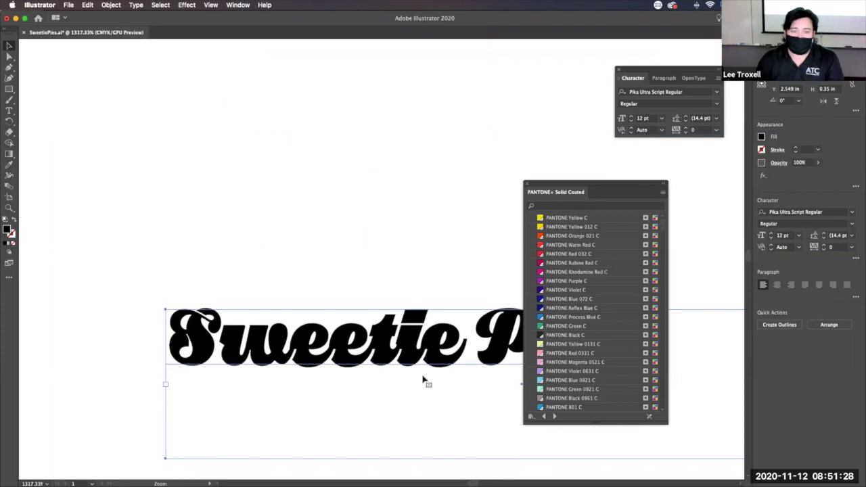
pyautogui.moveTo(439, 379); pyautogui.dragTo(274, 145)
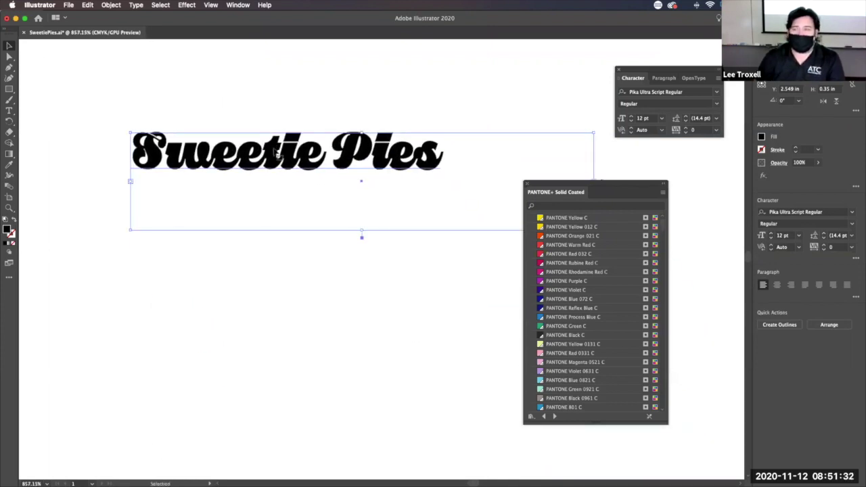
# Try a tracking of 200 on the script Sweetie Pies copy, and return the tracking to 0.
pyautogui.click(716, 130)
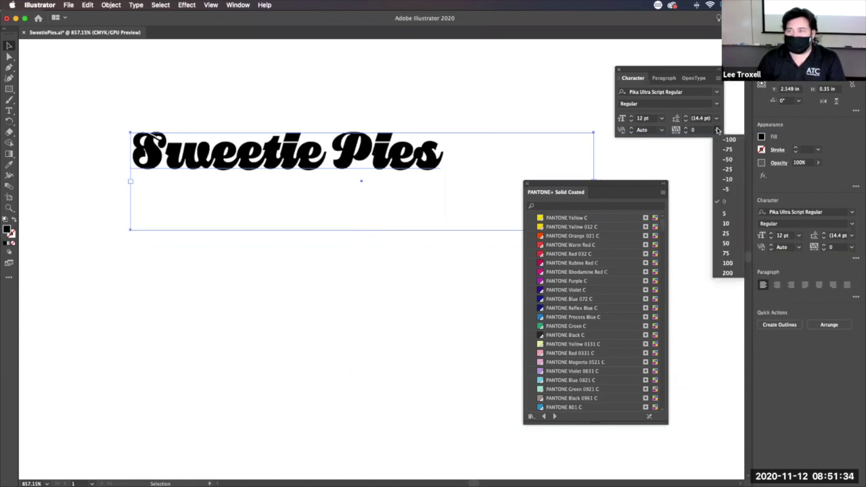
pyautogui.click(730, 273)
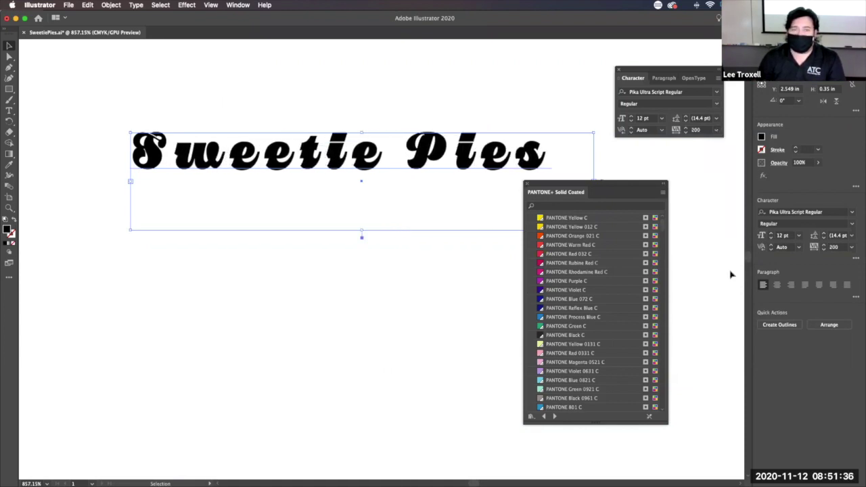
pyautogui.click(717, 130)
pyautogui.click(723, 201)
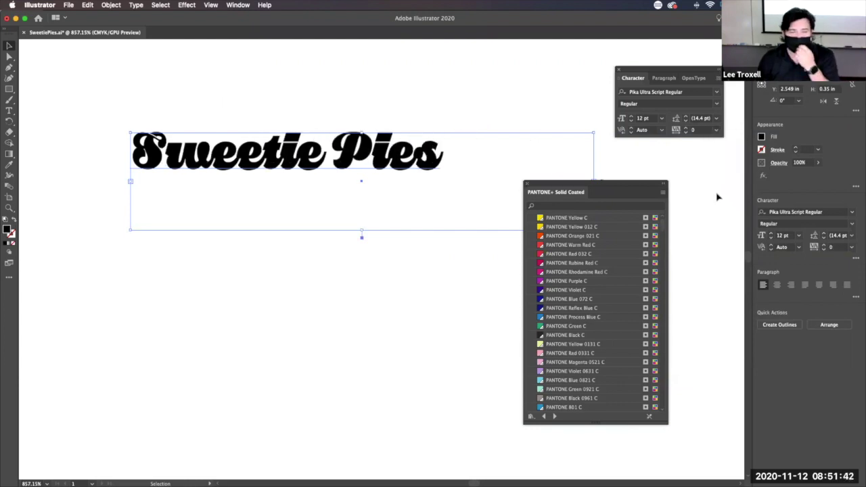
# Convert the script Sweetie Pies copy to outlines and ungroup it into individual letters.
pyautogui.click(108, 6)
pyautogui.moveTo(135, 4)
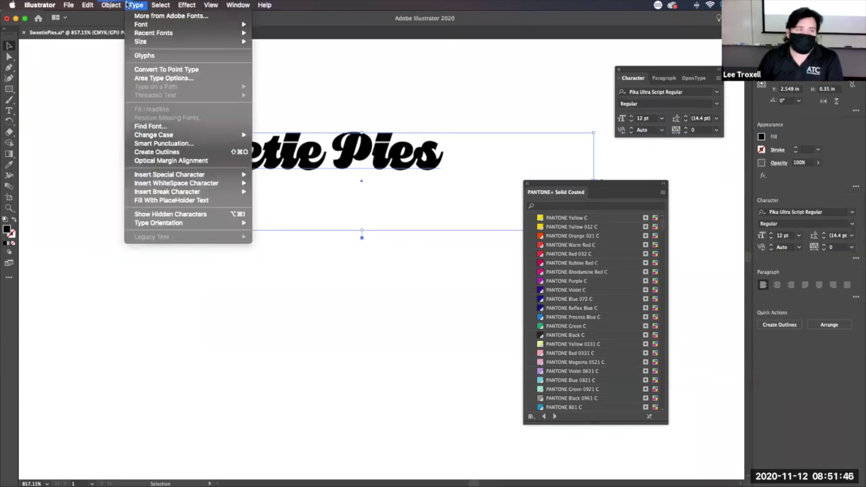
pyautogui.click(203, 152)
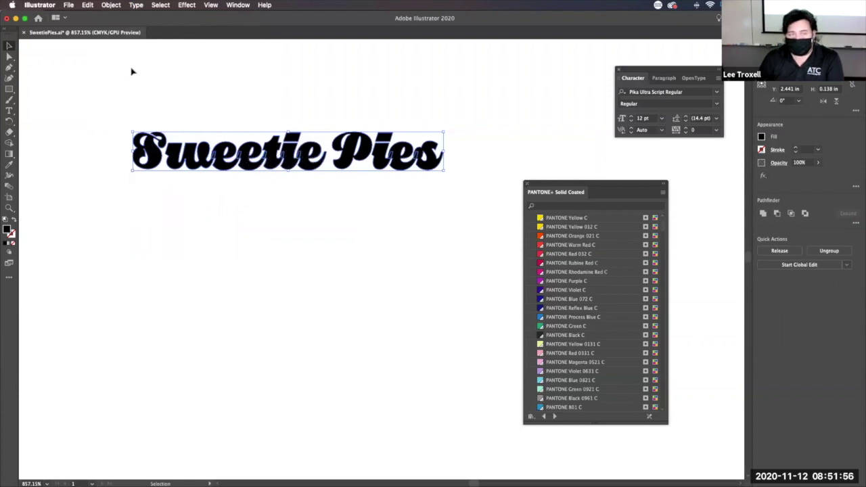
pyautogui.click(109, 5)
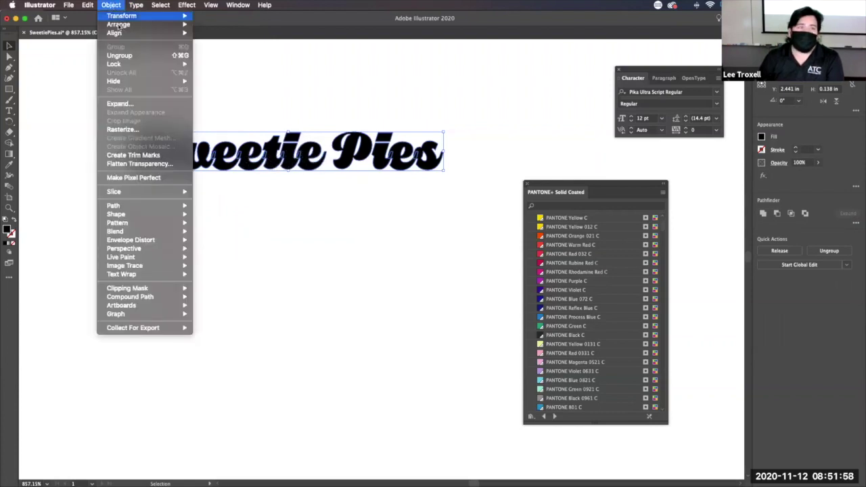
pyautogui.click(135, 56)
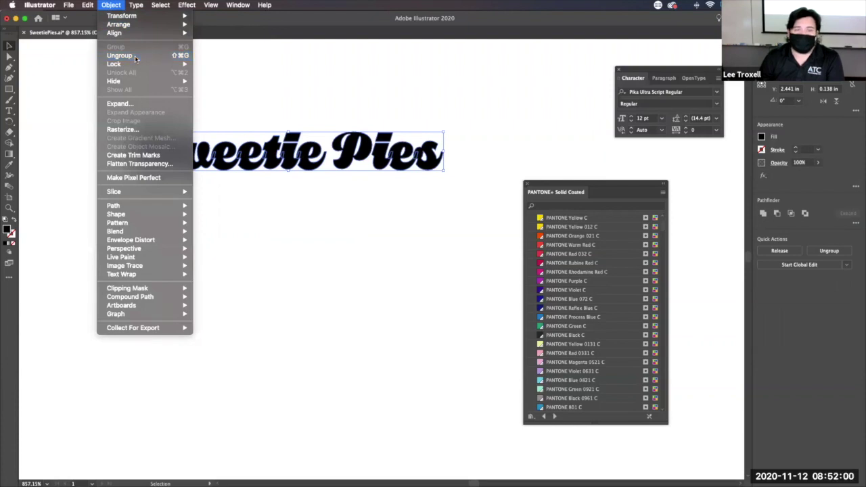
pyautogui.click(232, 111)
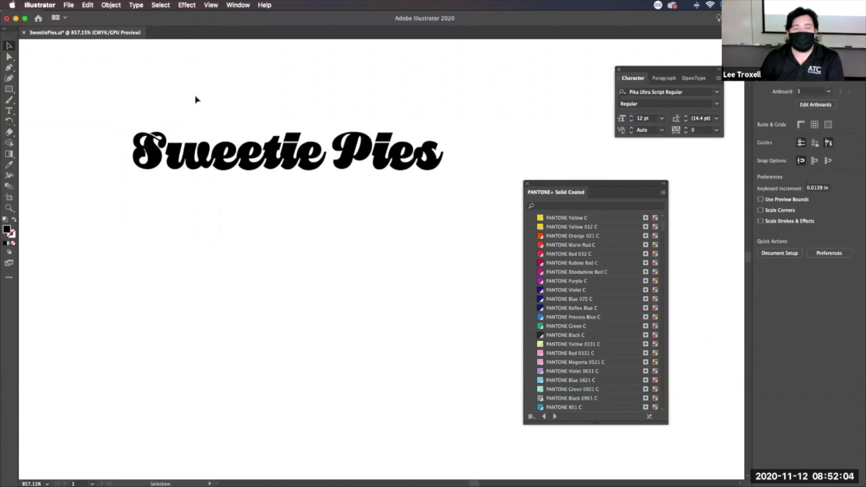
# Try moving the outlined letter w below the word, and undo the move.
pyautogui.moveTo(196, 155); pyautogui.dragTo(203, 194)
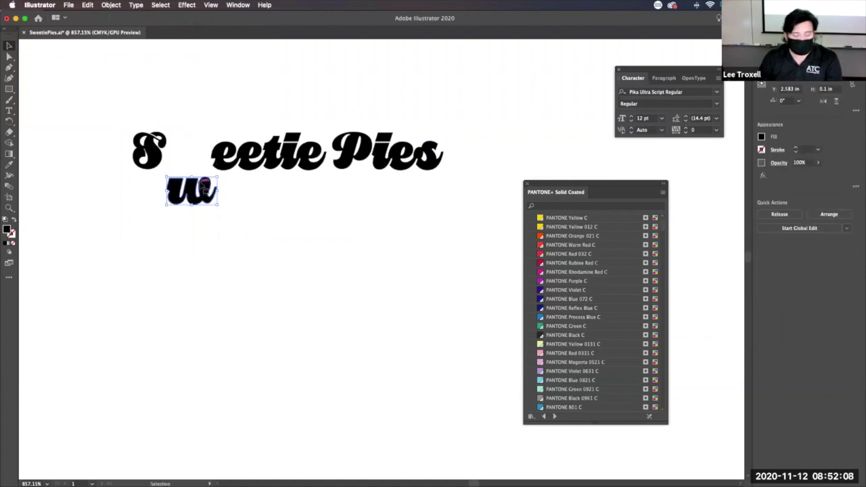
pyautogui.press('super+z')
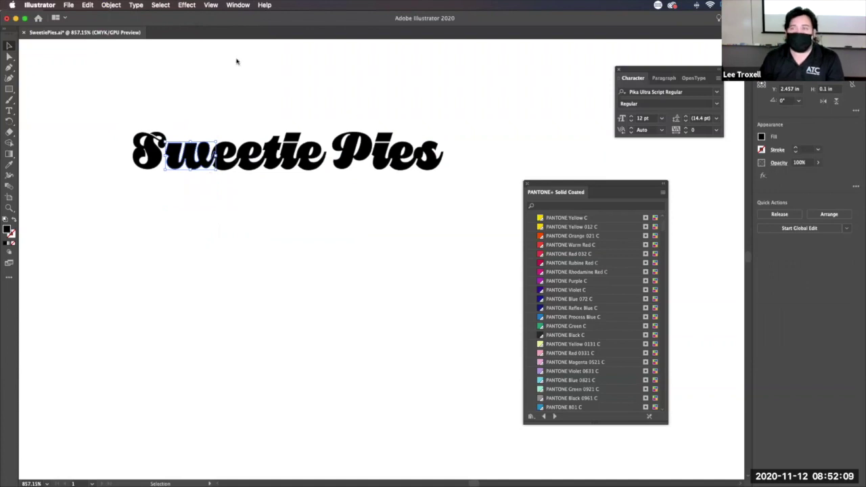
# Show the Pathfinder options and place them just below the outlined Sweetie Pies lettering.
pyautogui.click(240, 5)
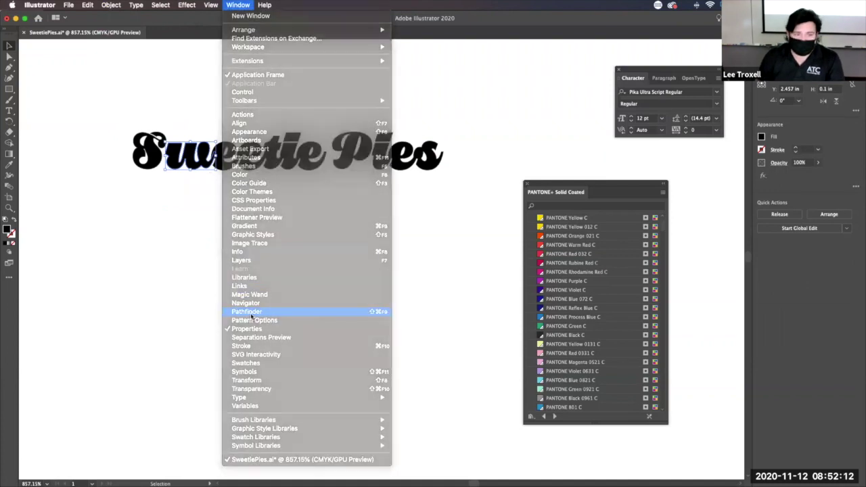
pyautogui.click(246, 312)
pyautogui.moveTo(109, 303); pyautogui.dragTo(233, 191)
# Unite the letters "weetie" of Sweetie into one shape, leaving the S separate.
pyautogui.click(197, 129)
pyautogui.moveTo(192, 132); pyautogui.dragTo(274, 177)
pyautogui.click(196, 118)
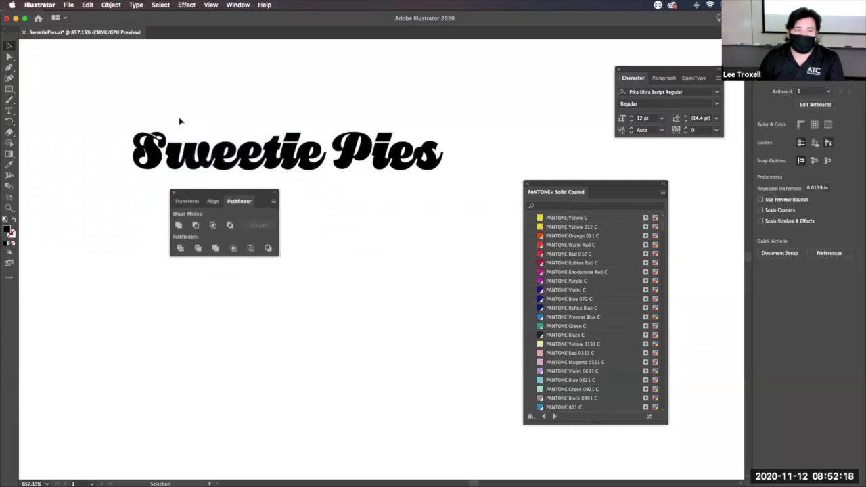
pyautogui.moveTo(188, 126); pyautogui.dragTo(298, 170)
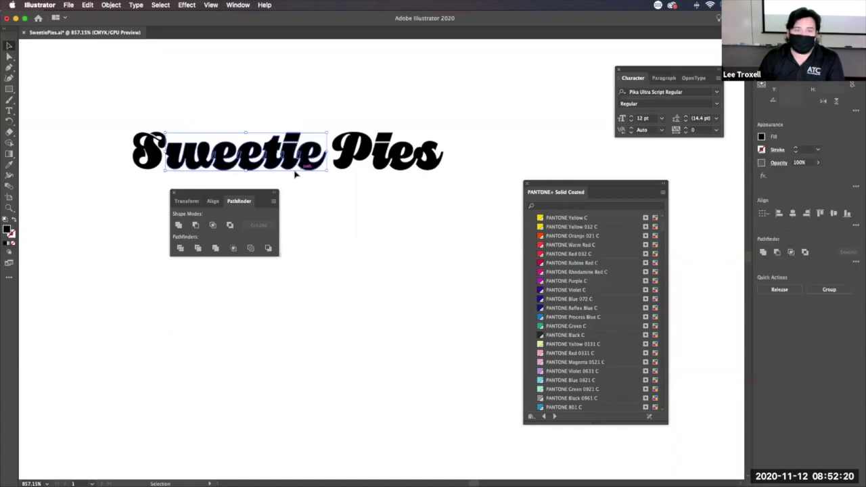
pyautogui.click(178, 226)
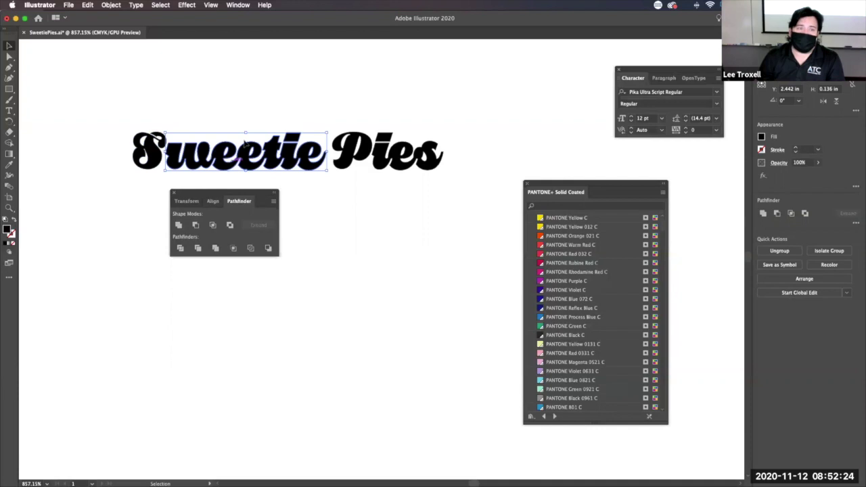
pyautogui.click(250, 96)
# Try moving the united "weetie" shape above the line, and undo the move.
pyautogui.moveTo(185, 165); pyautogui.dragTo(201, 125)
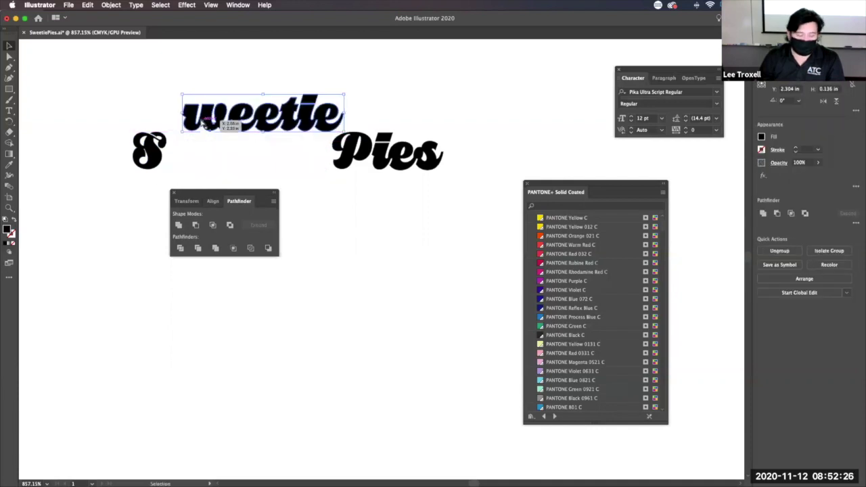
pyautogui.press('super+z')
# Unite the letters "ies" of Pies into one shape, leaving the P separate.
pyautogui.moveTo(464, 201); pyautogui.dragTo(380, 113)
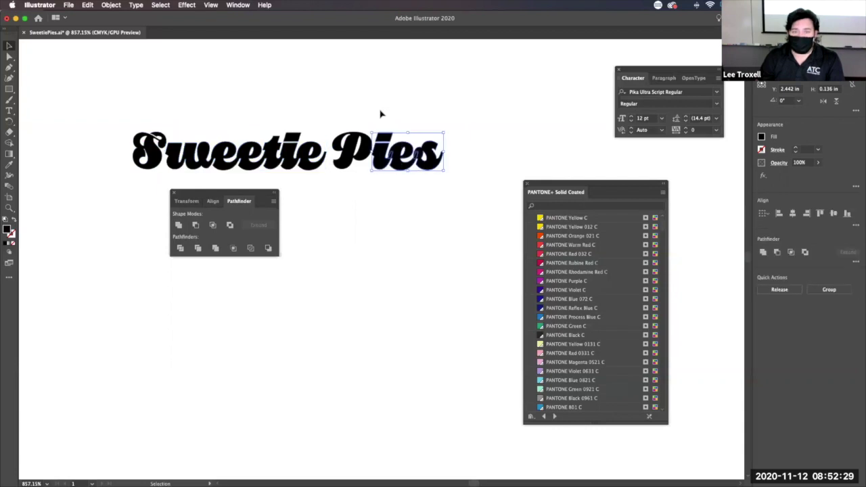
pyautogui.click(178, 226)
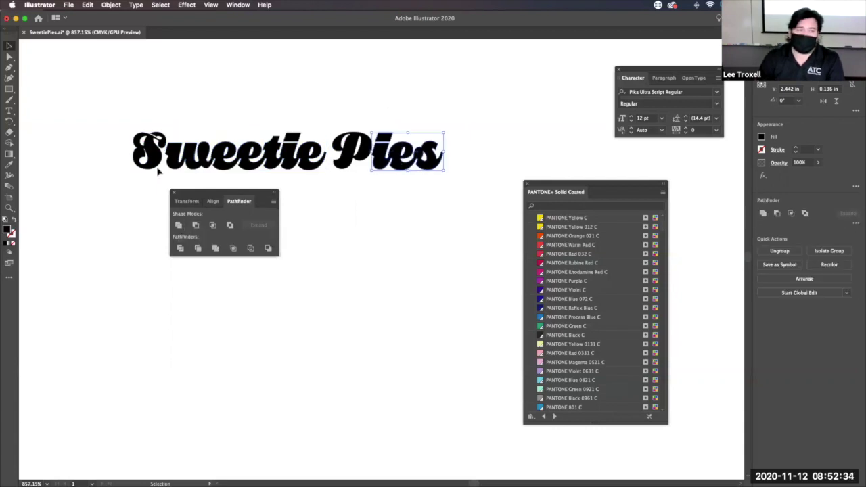
# Enlarge the letter S proportionally to about 0.158 in high and shift it slightly so it meets the w.
pyautogui.click(163, 140)
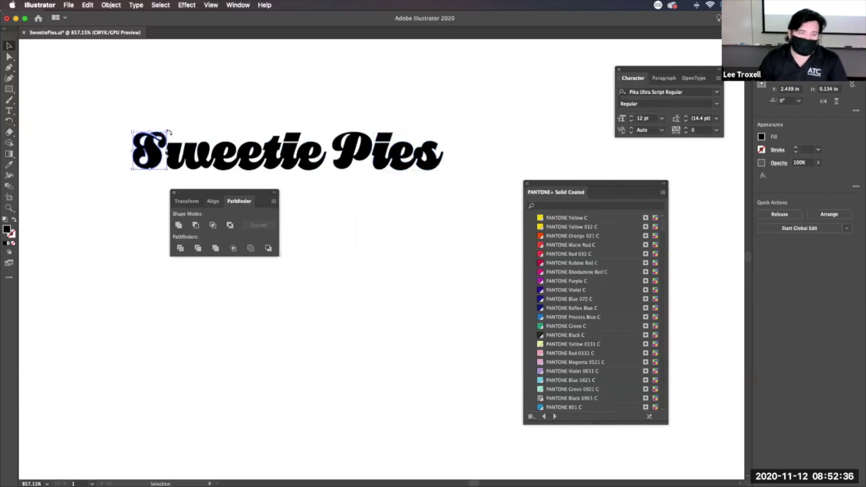
pyautogui.moveTo(167, 131); pyautogui.dragTo(199, 100)
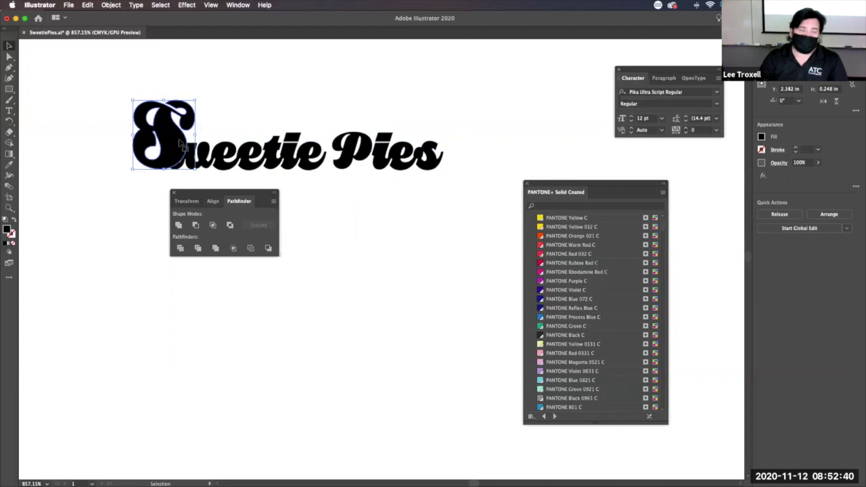
pyautogui.press('cmd+z')
pyautogui.moveTo(168, 131); pyautogui.dragTo(174, 124)
pyautogui.moveTo(155, 152); pyautogui.dragTo(152, 150)
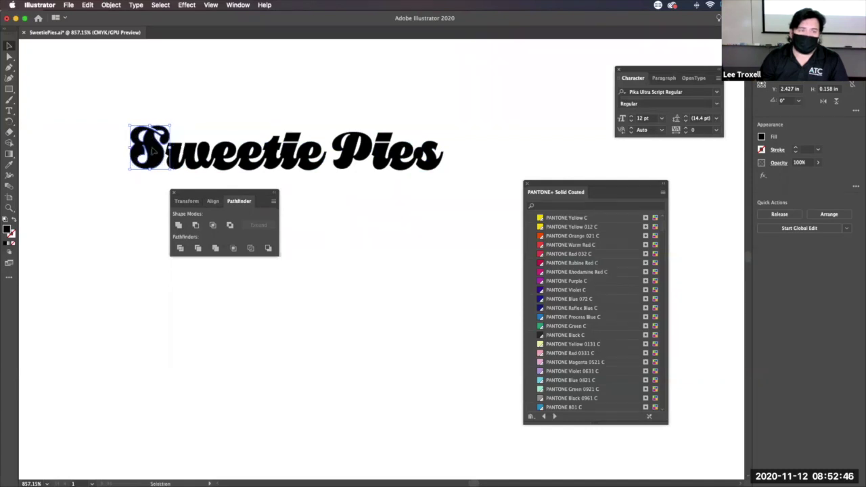
# Enlarge the P of Pies proportionally to about 0.162 in high, compare it against the S, and place it against the united "ies".
pyautogui.click(368, 146)
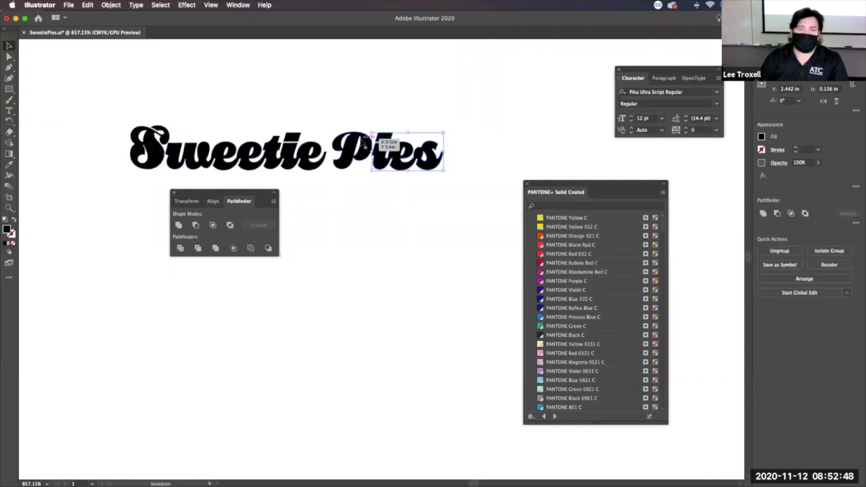
pyautogui.moveTo(372, 132); pyautogui.dragTo(159, 138)
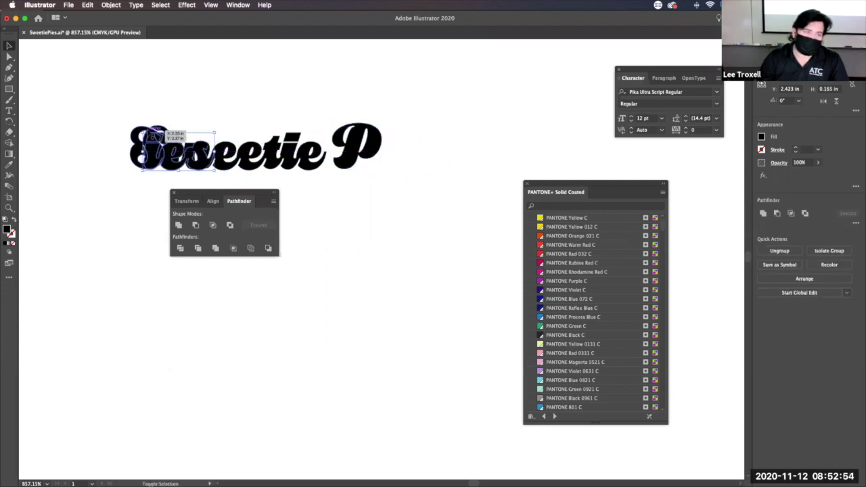
pyautogui.press('super+z')
pyautogui.click(330, 139)
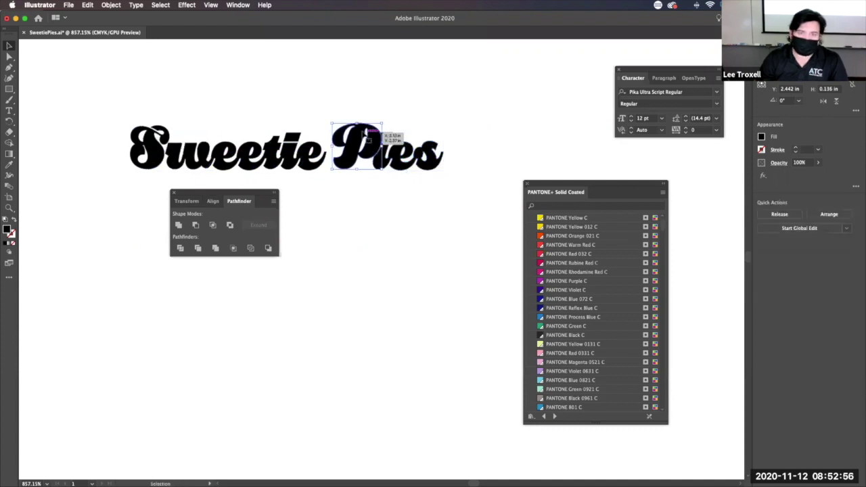
pyautogui.moveTo(361, 143); pyautogui.dragTo(192, 138)
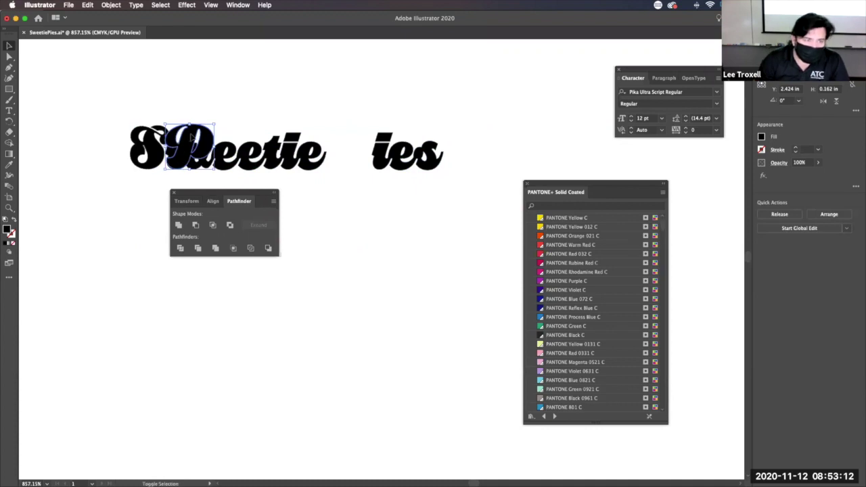
pyautogui.keyDown('shift'); pyautogui.click(191, 137); pyautogui.keyUp('shift')
pyautogui.moveTo(188, 137); pyautogui.dragTo(349, 147)
# Group the P with the "ies" shape and move the word Pies below Sweetie.
pyautogui.moveTo(451, 204); pyautogui.dragTo(433, 192)
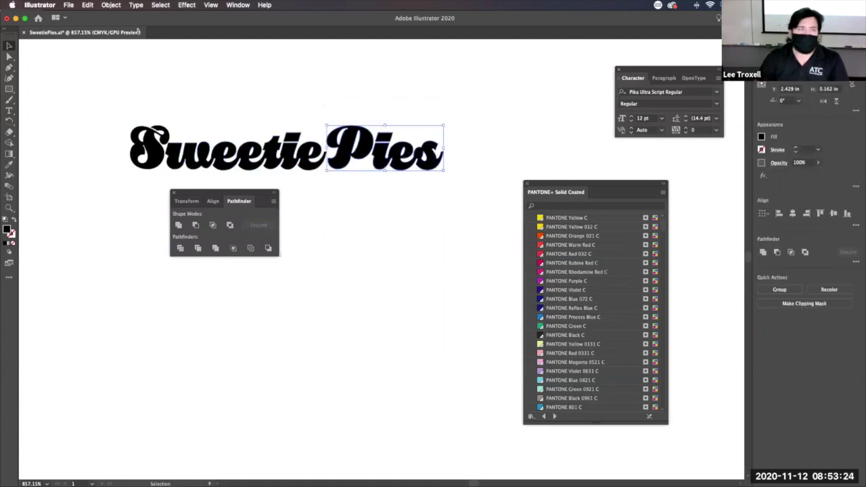
pyautogui.click(111, 5)
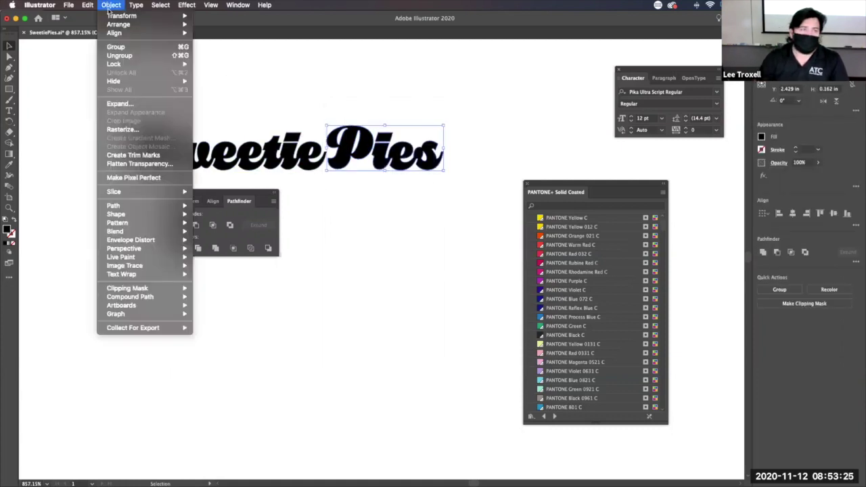
pyautogui.click(132, 50)
pyautogui.moveTo(359, 147); pyautogui.dragTo(326, 276)
pyautogui.moveTo(230, 195); pyautogui.dragTo(489, 151)
pyautogui.moveTo(525, 110); pyautogui.dragTo(533, 122)
# Group the S with the "weetie" shape and stack Sweetie closely above Pies, with Pies tucked under the end of the word.
pyautogui.moveTo(92, 101); pyautogui.dragTo(399, 215)
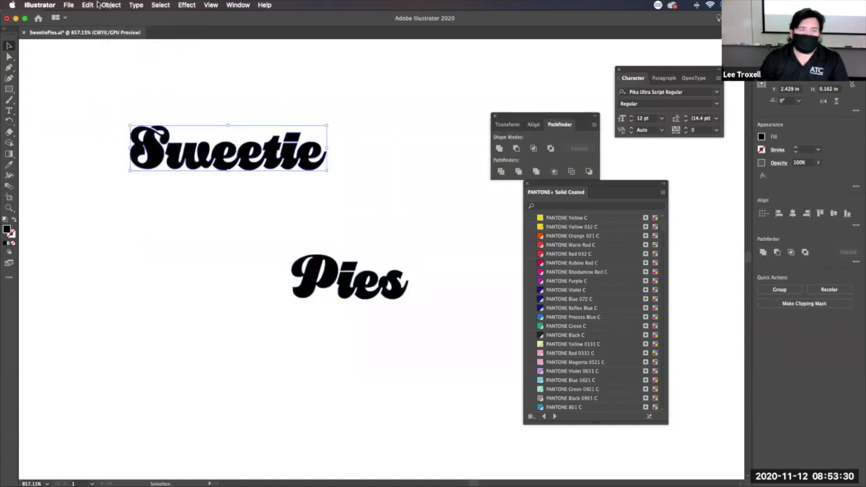
pyautogui.click(111, 5)
pyautogui.click(128, 50)
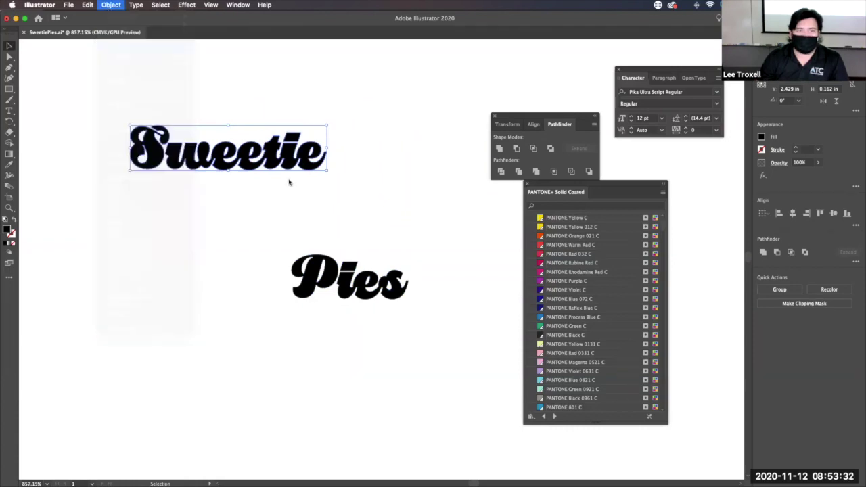
pyautogui.moveTo(243, 157); pyautogui.dragTo(299, 232)
pyautogui.moveTo(320, 287); pyautogui.dragTo(328, 271)
# Duplicate the stacked Sweetie Pies wordmark and place the copy below and to the left of the original.
pyautogui.moveTo(261, 169); pyautogui.dragTo(407, 321)
pyautogui.press('super+c')
pyautogui.press('super+v')
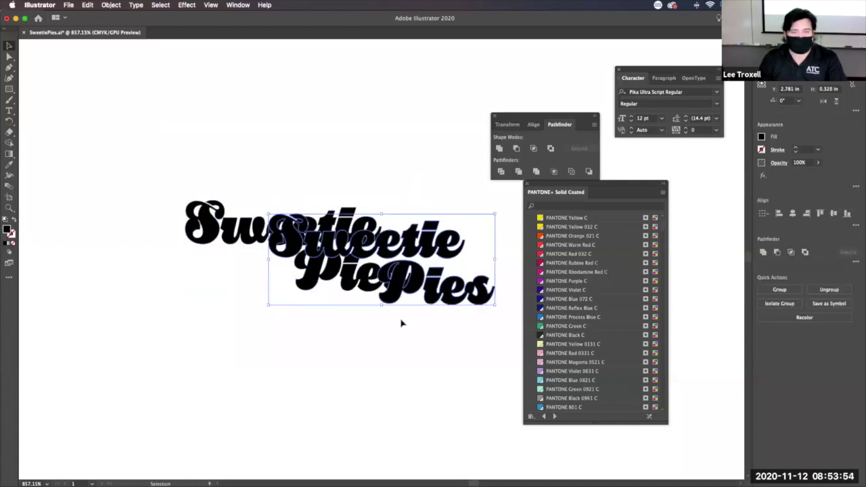
pyautogui.moveTo(393, 244); pyautogui.dragTo(236, 375)
# Turn off Snap to Point and place Pies beside Sweetie on one line in the upper wordmark.
pyautogui.press('a')
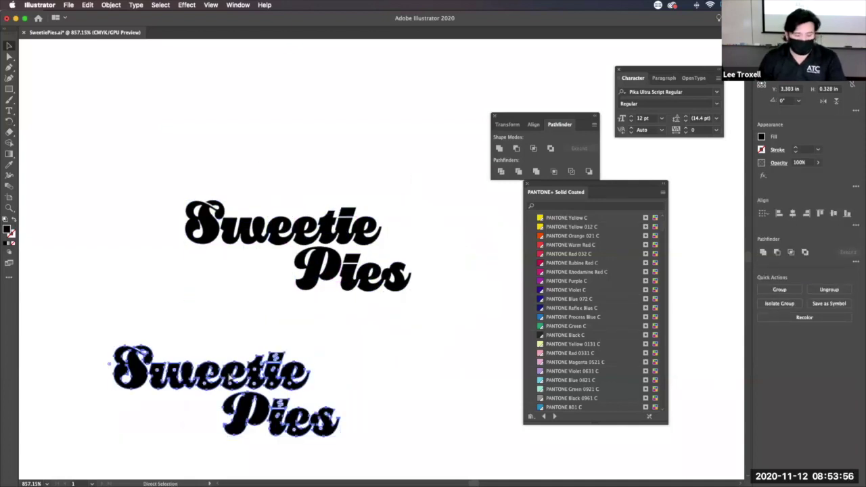
pyautogui.click(360, 282)
pyautogui.moveTo(321, 258); pyautogui.dragTo(205, 232)
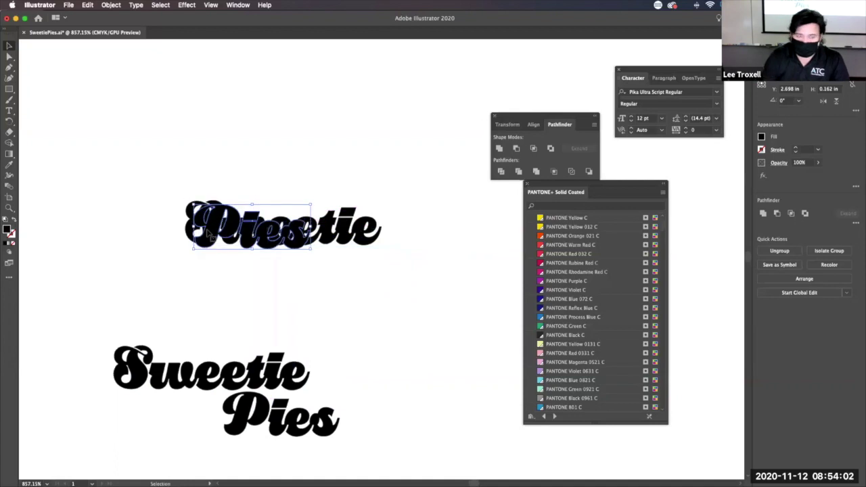
pyautogui.moveTo(211, 235); pyautogui.dragTo(328, 207)
pyautogui.click(211, 5)
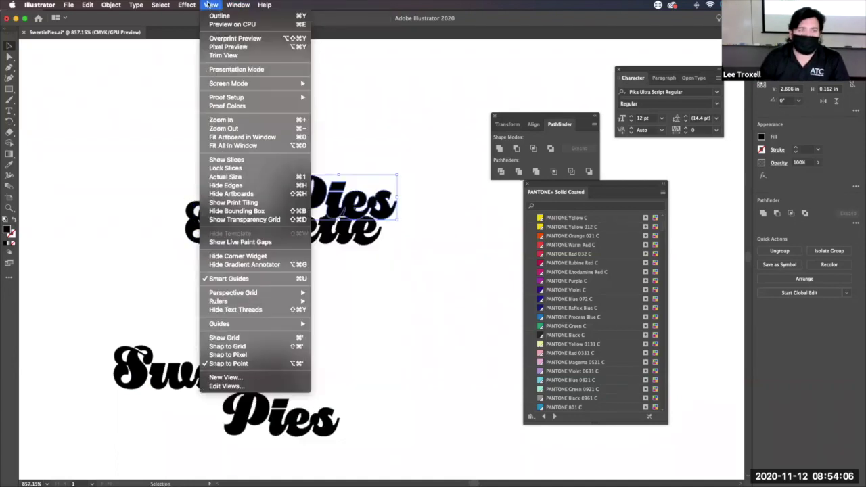
pyautogui.click(271, 365)
pyautogui.moveTo(321, 192); pyautogui.dragTo(424, 219)
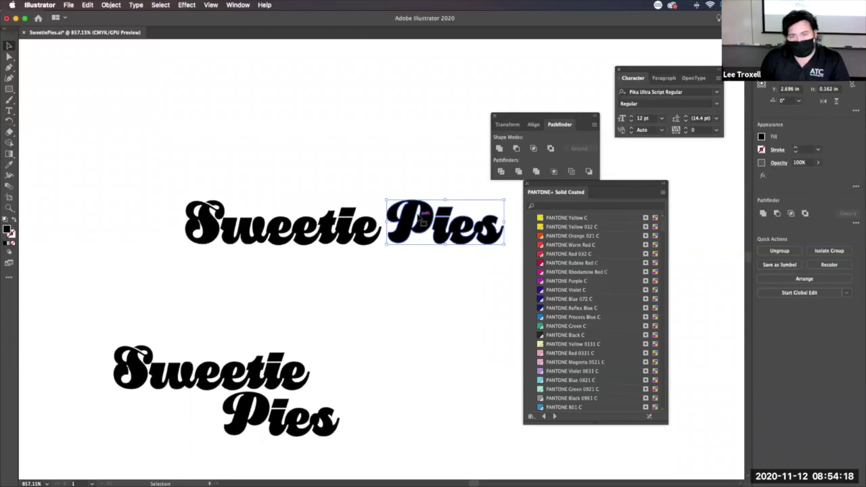
# Align the bottom edges of Sweetie and Pies in the one-line wordmark.
pyautogui.keyDown('shift'); pyautogui.click(369, 227); pyautogui.keyUp('shift')
pyautogui.click(535, 124)
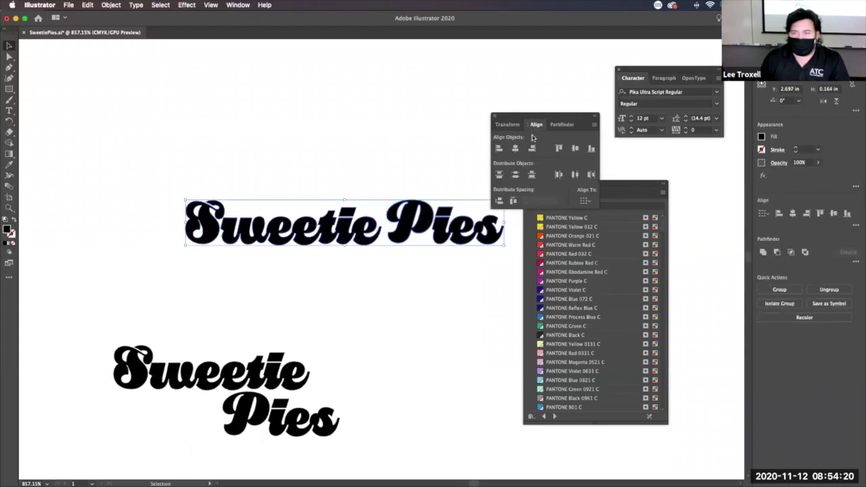
pyautogui.click(591, 148)
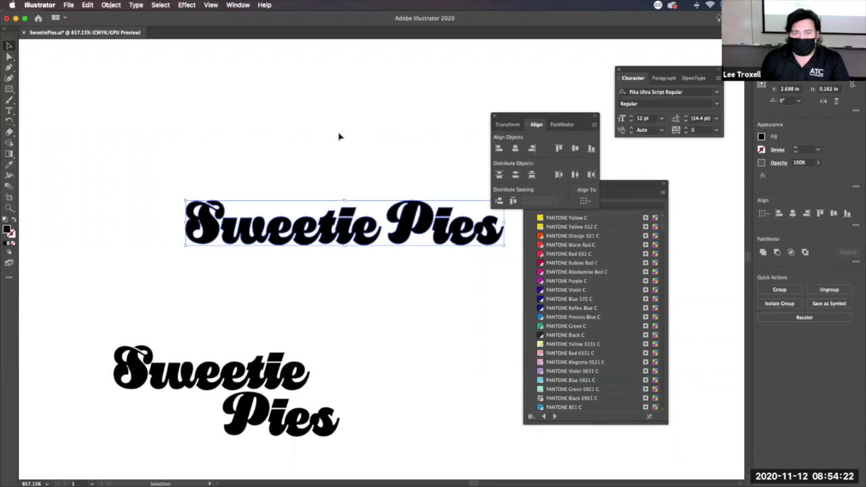
# Group the two words of the one-line wordmark, and likewise group the stacked wordmark.
pyautogui.click(351, 165)
pyautogui.moveTo(269, 144); pyautogui.dragTo(437, 265)
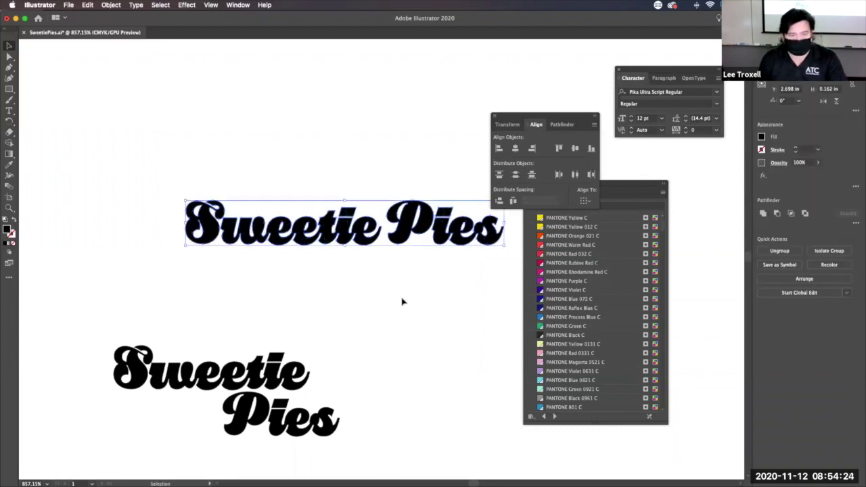
pyautogui.moveTo(270, 381); pyautogui.dragTo(320, 451)
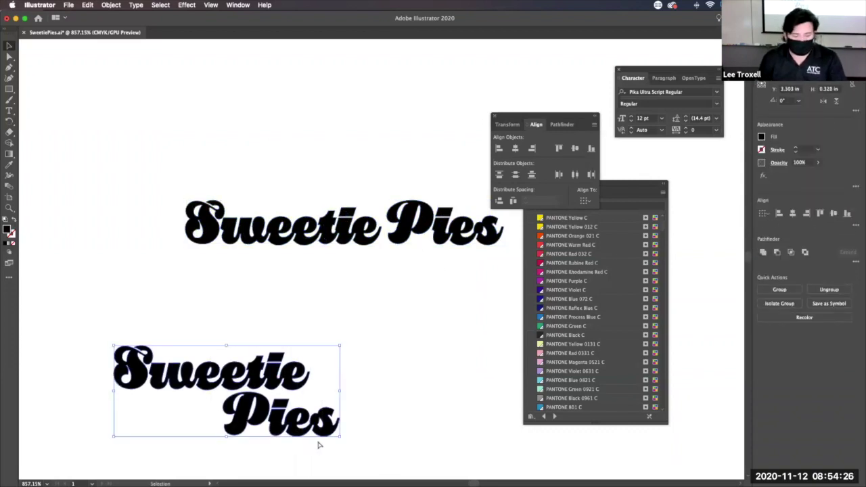
pyautogui.press('super+g')
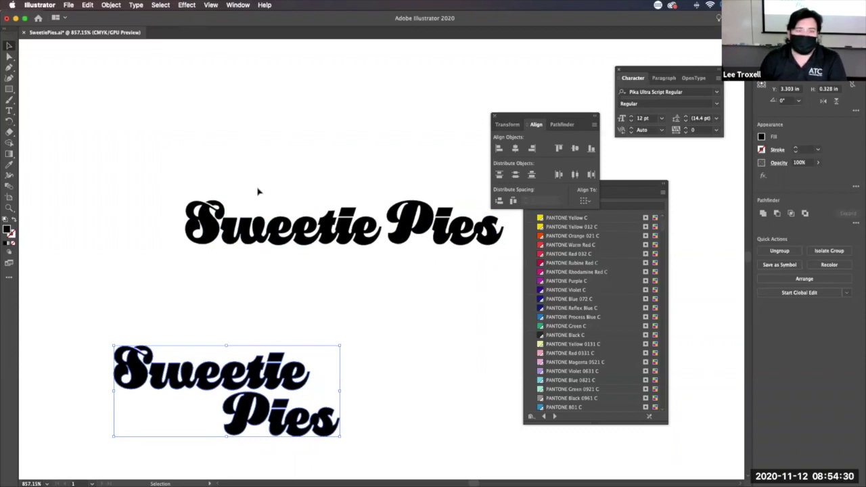
# Start an Arc warp effect on the one-line wordmark with the preview turned on.
pyautogui.click(285, 228)
pyautogui.click(185, 5)
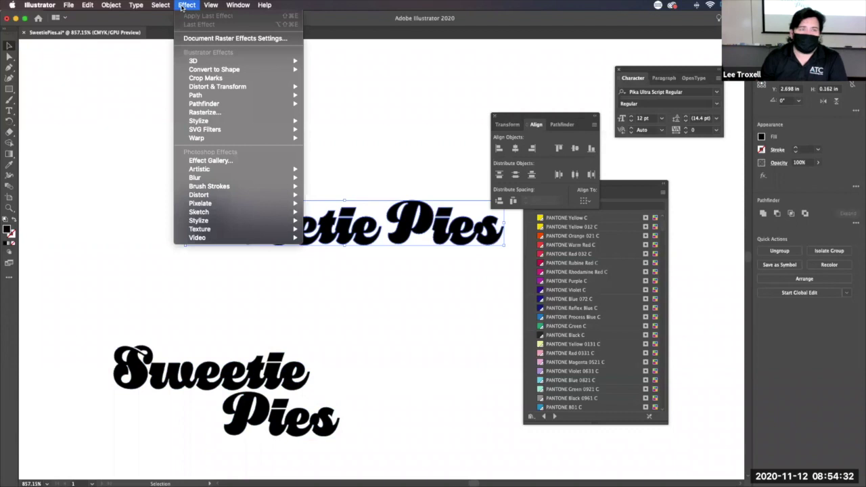
pyautogui.moveTo(233, 138)
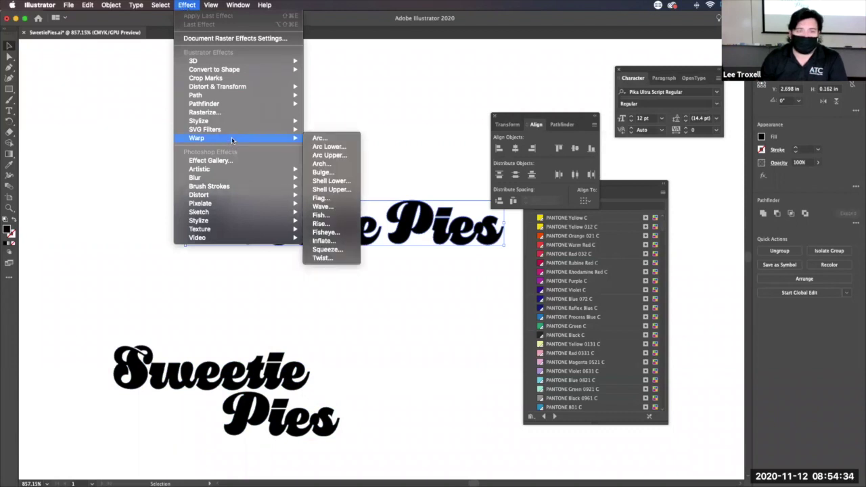
pyautogui.click(332, 140)
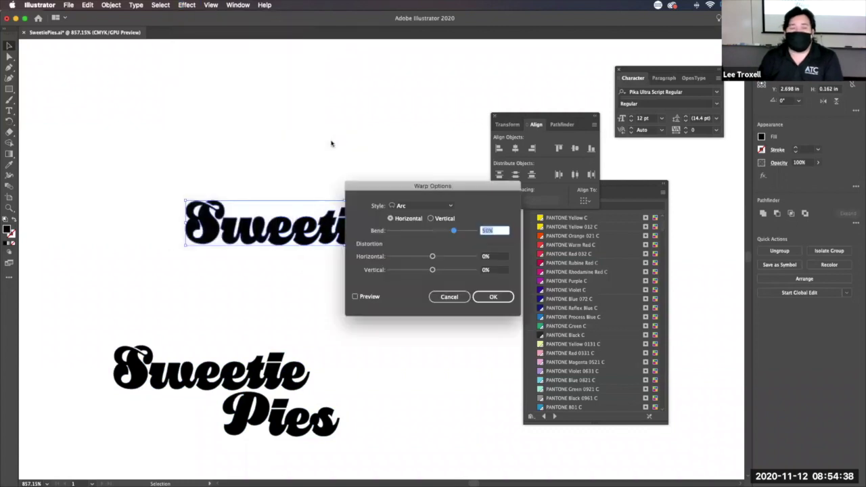
pyautogui.moveTo(429, 193); pyautogui.dragTo(255, 54)
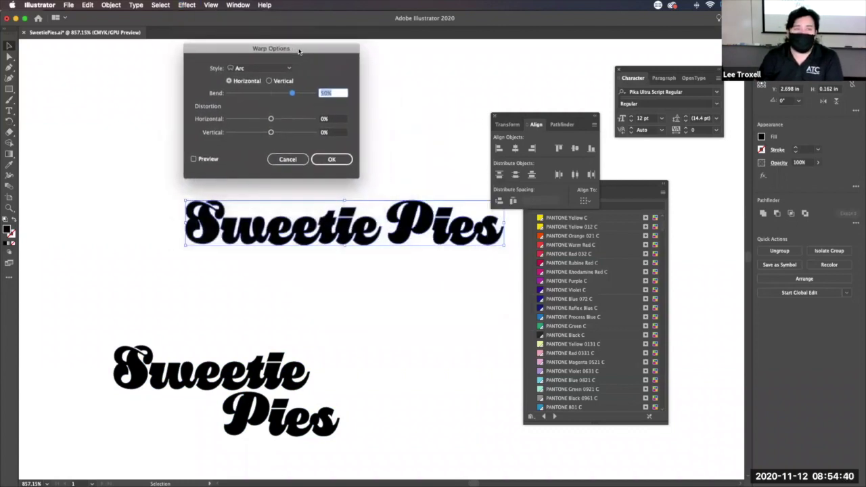
pyautogui.click(180, 157)
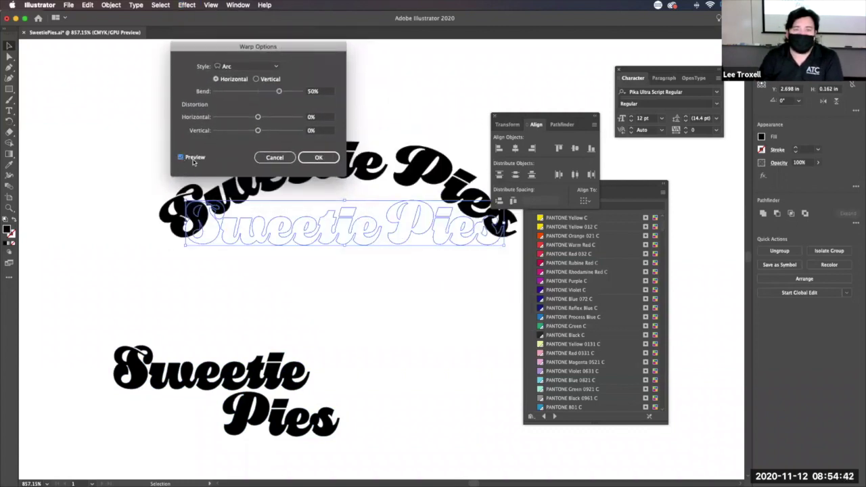
pyautogui.moveTo(289, 47); pyautogui.dragTo(198, 47)
# Try the Flag warp style at 58% bend on the one-line wordmark, followed by the Rise and Fish styles.
pyautogui.click(180, 64)
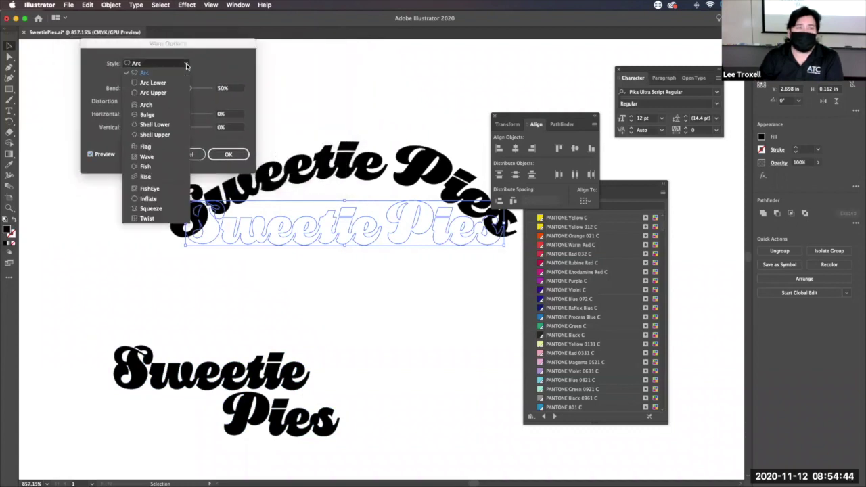
pyautogui.click(173, 147)
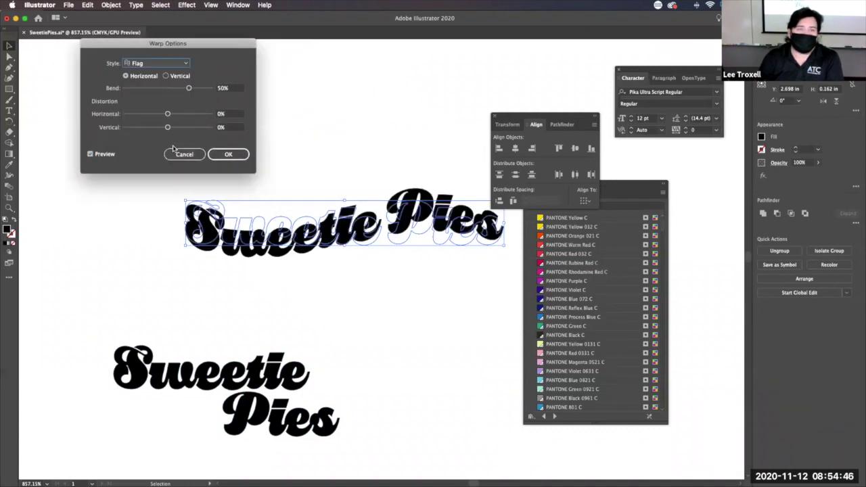
pyautogui.moveTo(188, 88); pyautogui.dragTo(191, 88)
pyautogui.click(167, 64)
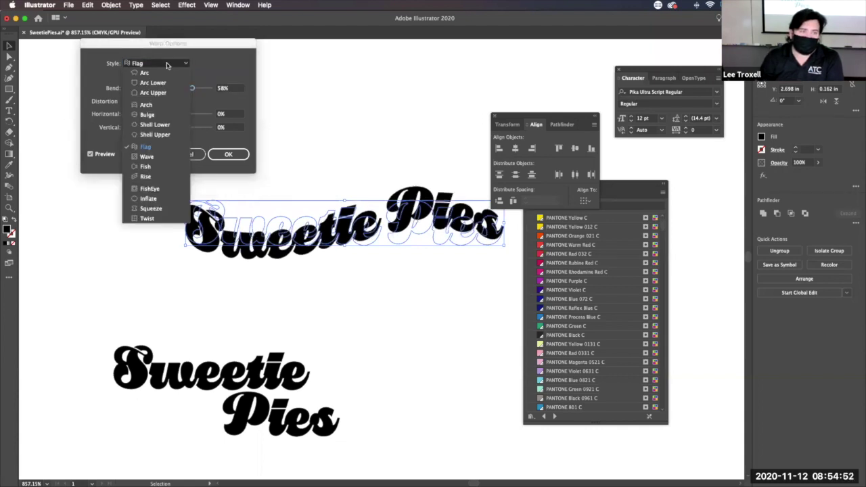
pyautogui.click(161, 177)
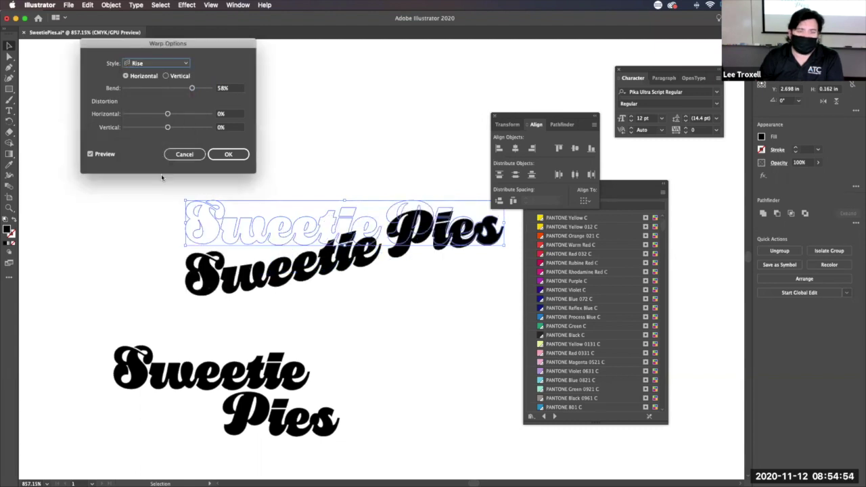
pyautogui.click(187, 64)
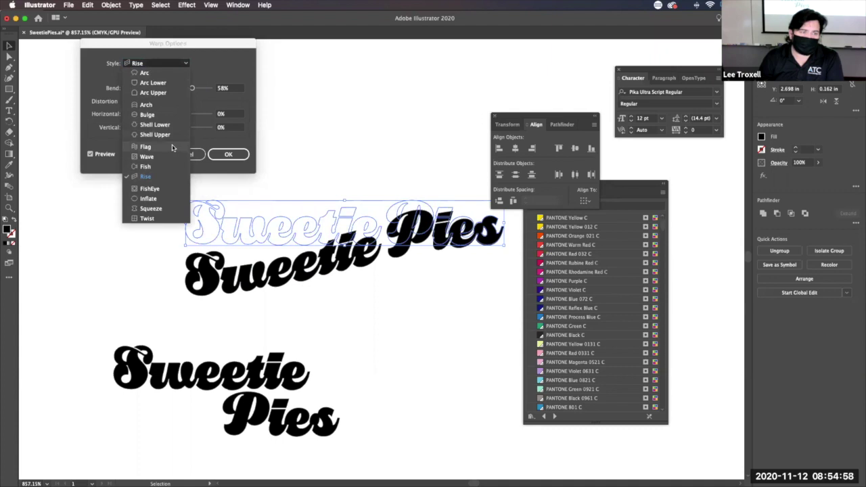
pyautogui.click(173, 167)
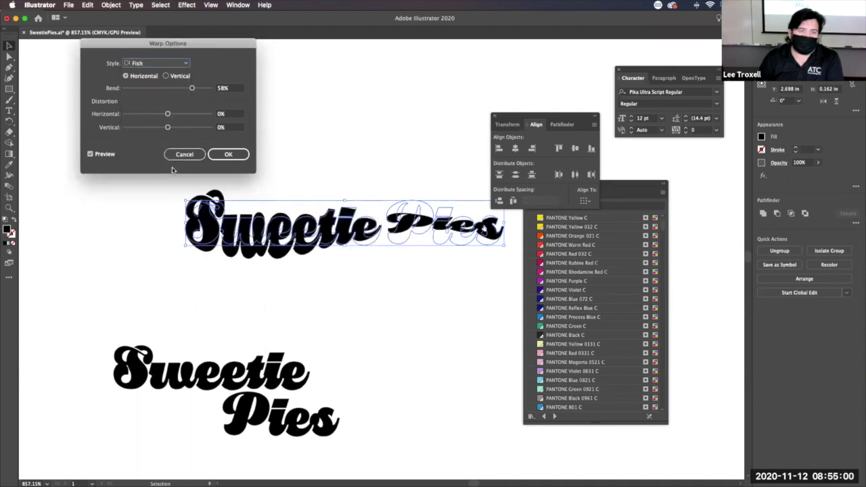
# Apply the Flag warp style with a 53% horizontal bend and move the warped wordmark higher on the artboard.
pyautogui.click(186, 64)
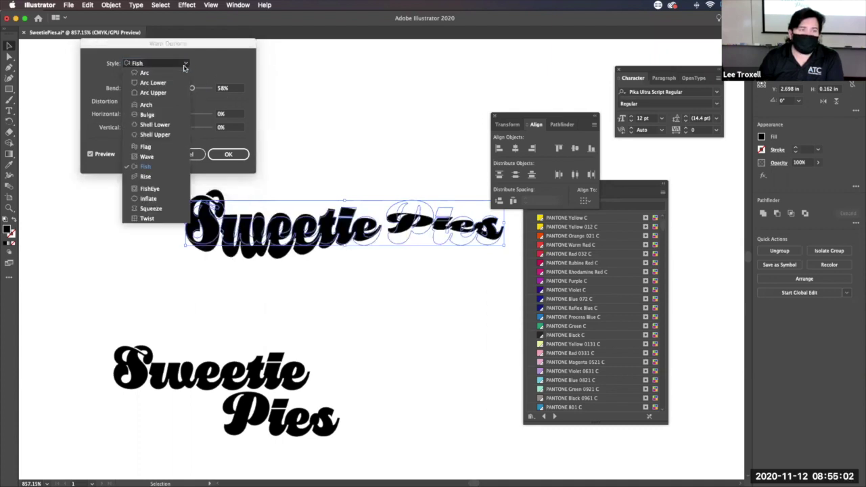
pyautogui.click(183, 148)
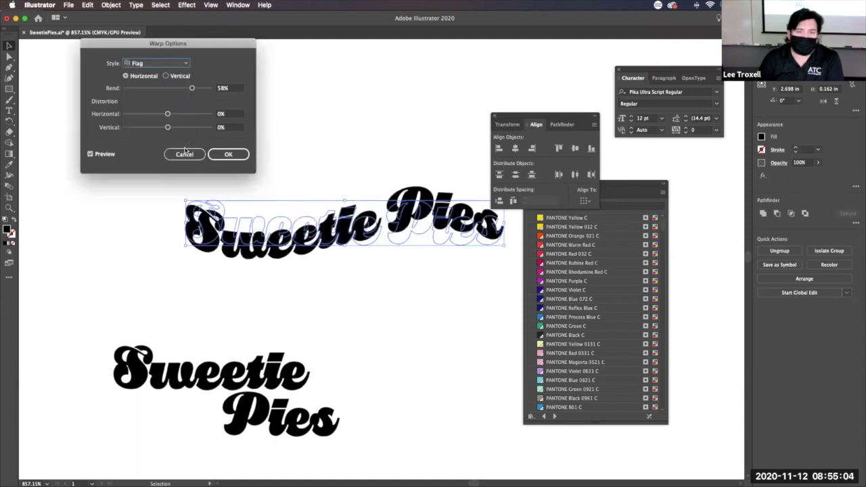
pyautogui.moveTo(192, 89); pyautogui.dragTo(190, 89)
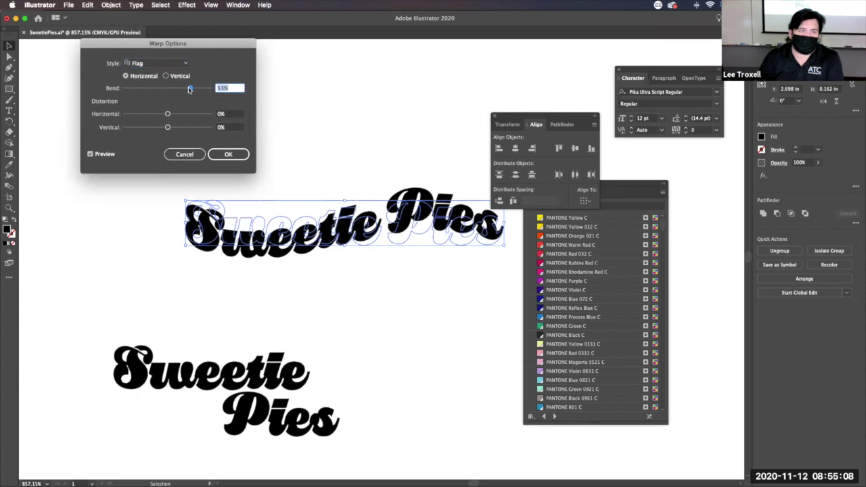
pyautogui.click(228, 154)
pyautogui.moveTo(331, 227); pyautogui.dragTo(309, 112)
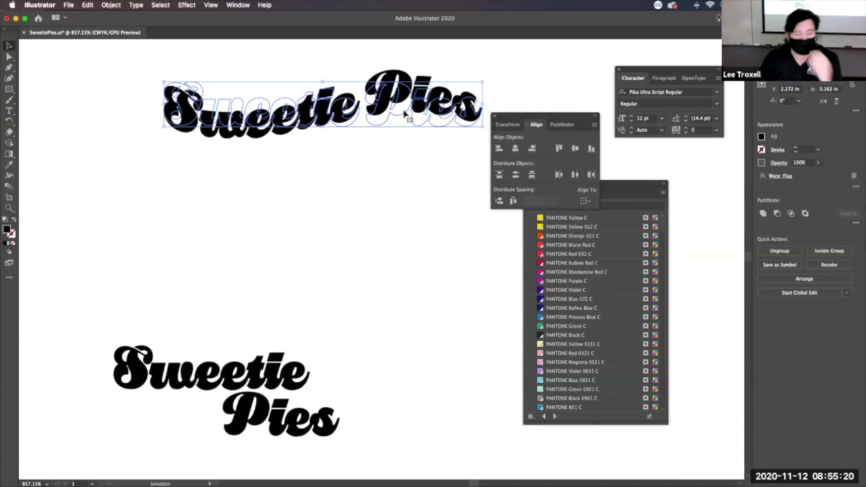
# Duplicate the flag-warped wordmark directly below the original and expand the duplicate's appearance.
pyautogui.moveTo(404, 113); pyautogui.dragTo(464, 270)
pyautogui.moveTo(389, 257); pyautogui.dragTo(326, 175)
pyautogui.click(110, 5)
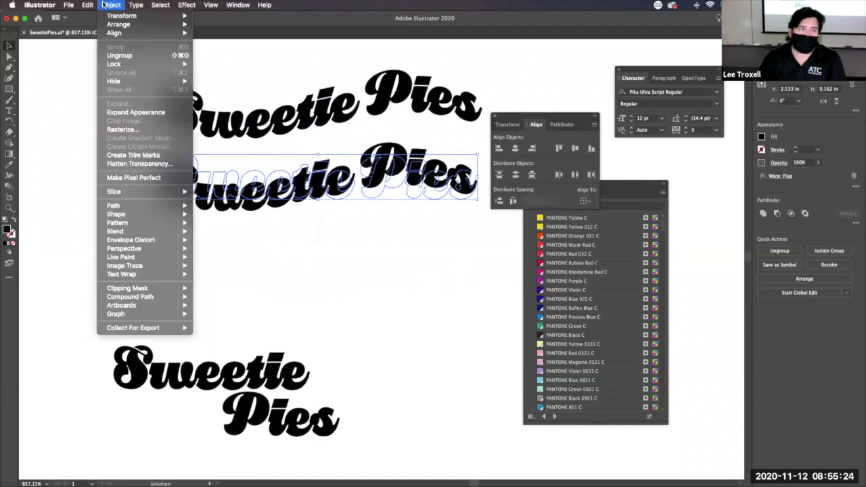
pyautogui.click(156, 115)
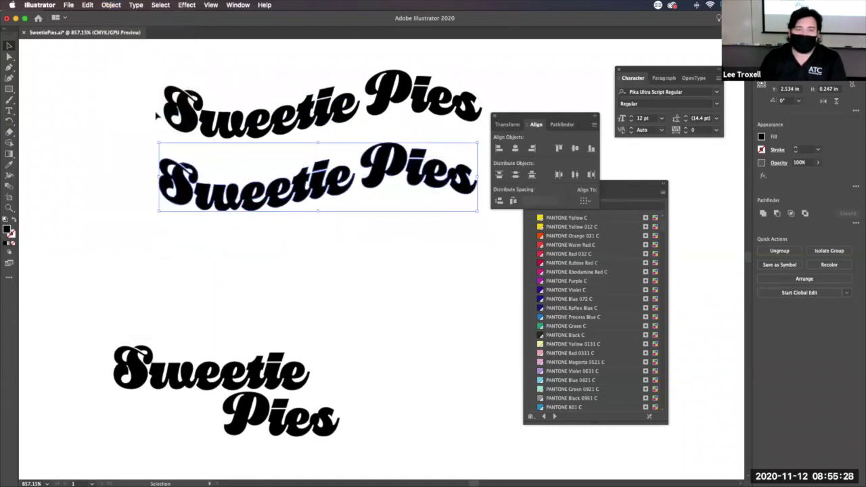
# Compare the outlines of the live-warped one-line wordmark and its expanded duplicate by selecting each in turn.
pyautogui.moveTo(357, 187); pyautogui.dragTo(323, 119)
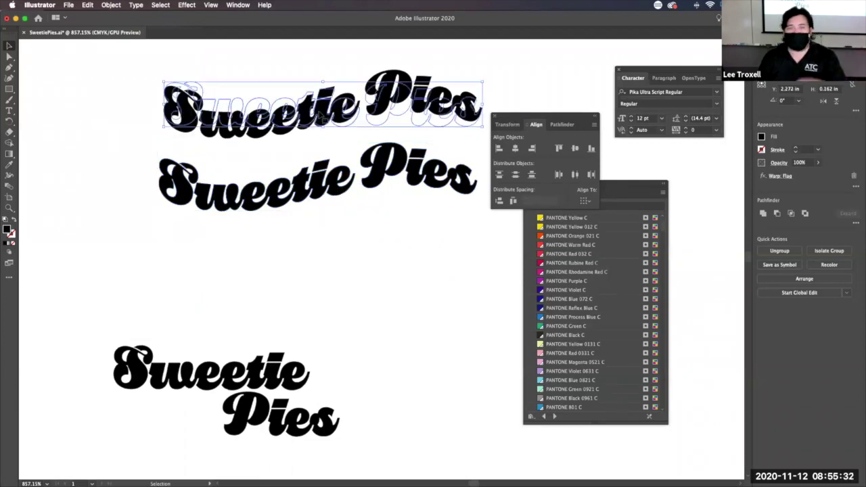
pyautogui.click(321, 186)
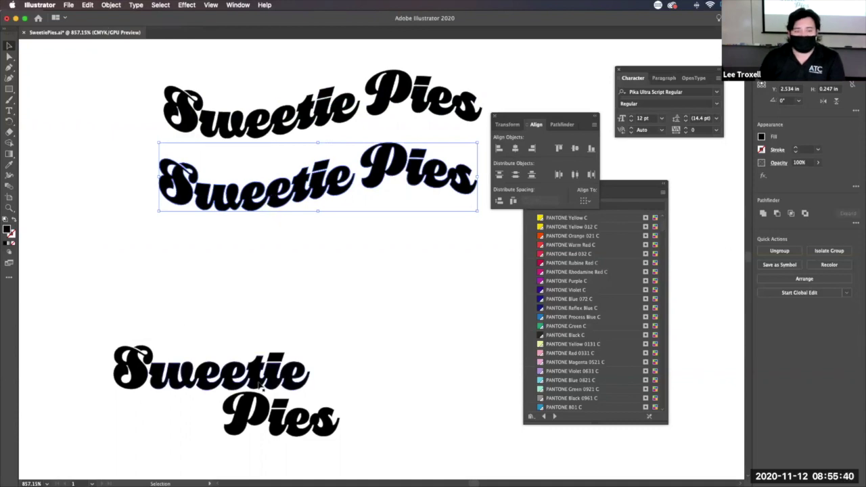
# Move the stacked wordmark higher on the artboard and apply a horizontal Flag warp with a 21% bend.
pyautogui.moveTo(277, 420); pyautogui.dragTo(338, 349)
pyautogui.click(188, 5)
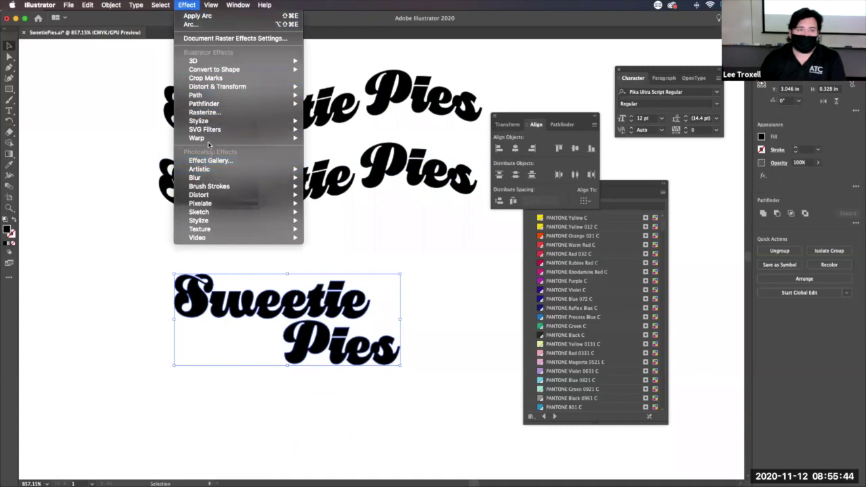
pyautogui.moveTo(208, 139)
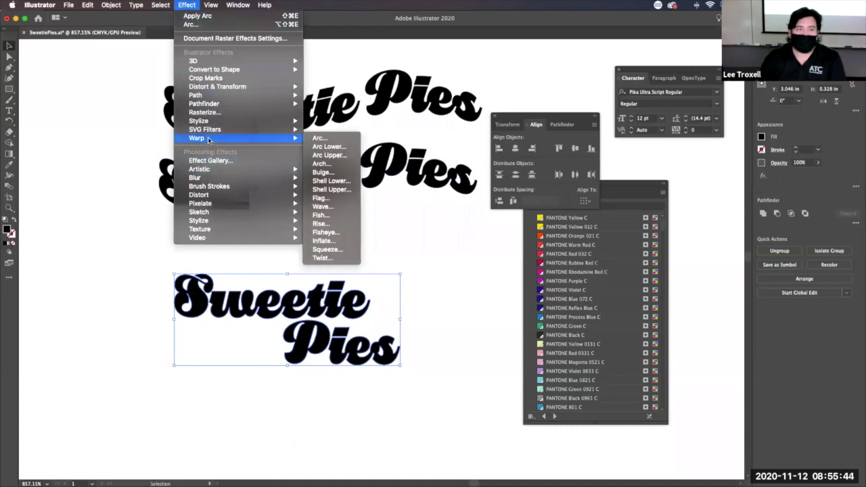
pyautogui.click(330, 197)
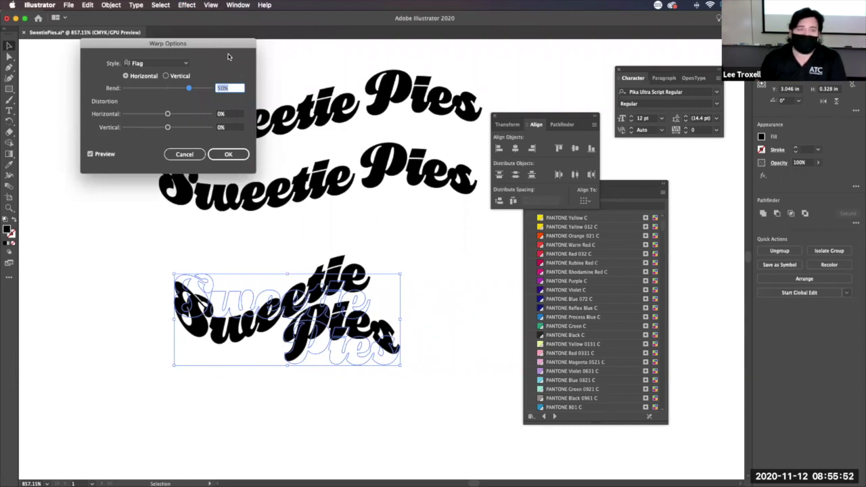
pyautogui.moveTo(194, 90); pyautogui.dragTo(176, 88)
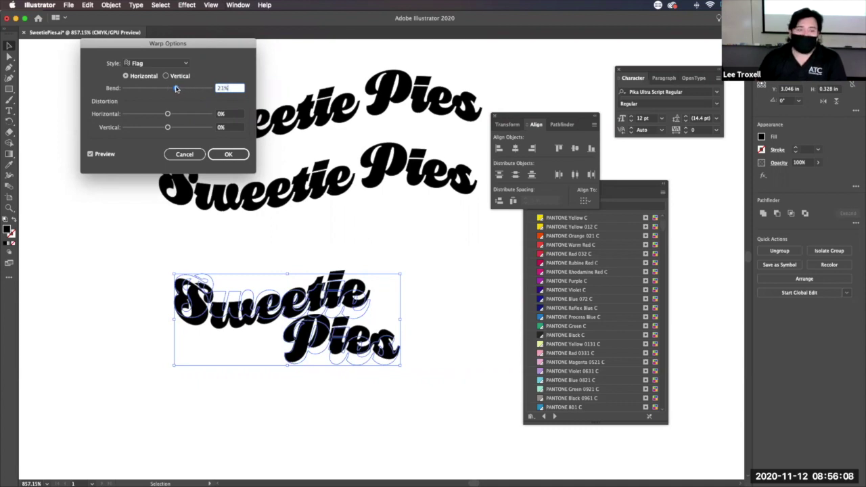
pyautogui.click(228, 154)
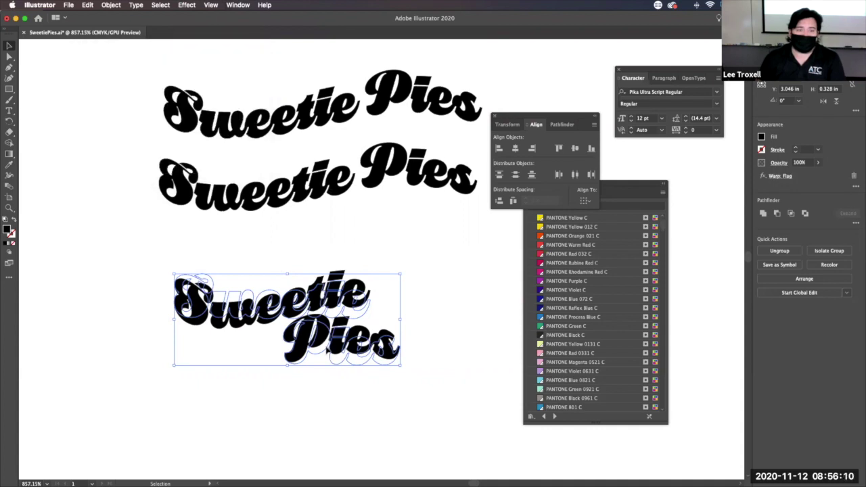
# Duplicate the flag-warped stacked wordmark, place the copy below the original, and expand the copy's appearance.
pyautogui.moveTo(310, 339); pyautogui.dragTo(405, 282)
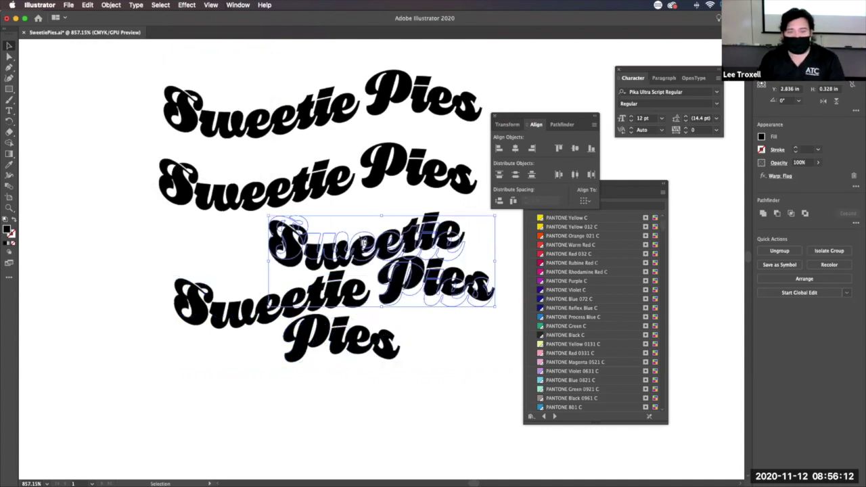
pyautogui.moveTo(336, 245); pyautogui.dragTo(215, 389)
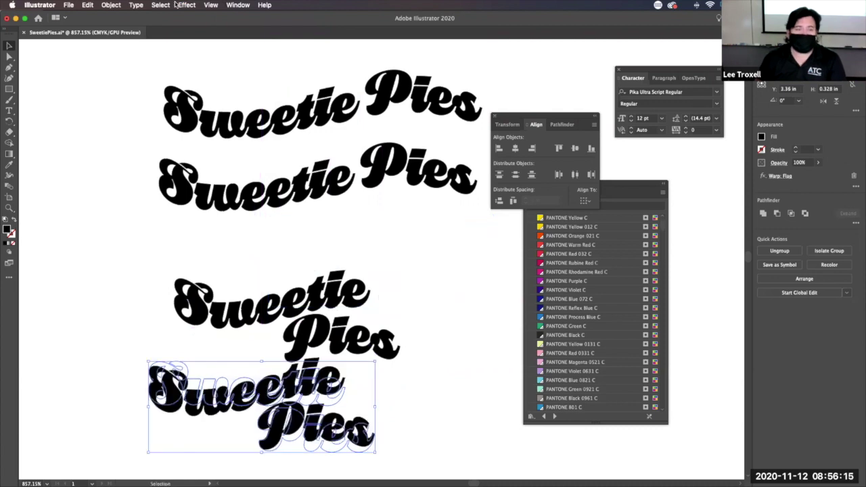
pyautogui.click(108, 4)
pyautogui.click(136, 117)
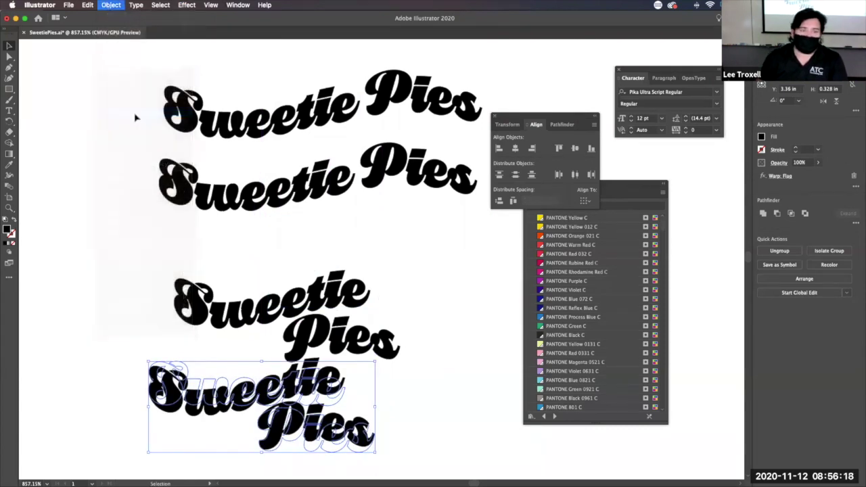
# Separate the versions by moving both live-warped wordmarks to the left and both expanded wordmarks to the right on the artboard.
pyautogui.moveTo(357, 285); pyautogui.dragTo(139, 275)
pyautogui.moveTo(406, 101); pyautogui.dragTo(72, 122)
pyautogui.moveTo(209, 196); pyautogui.dragTo(254, 183)
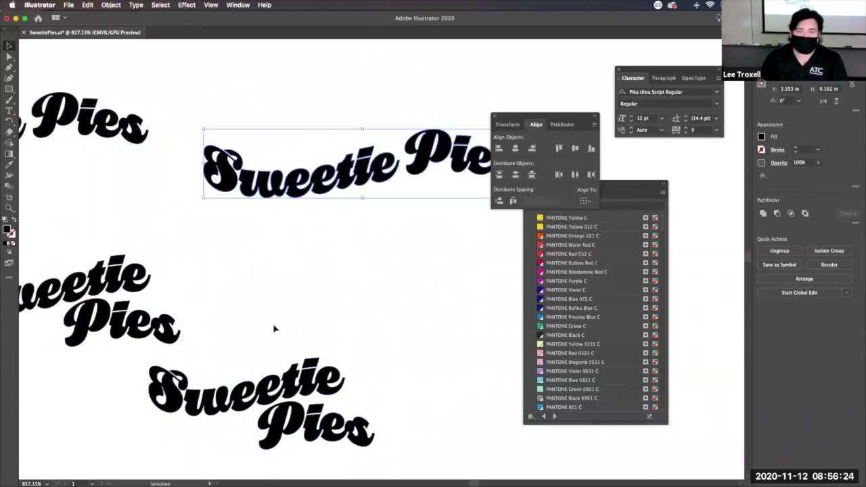
pyautogui.moveTo(271, 411); pyautogui.dragTo(351, 406)
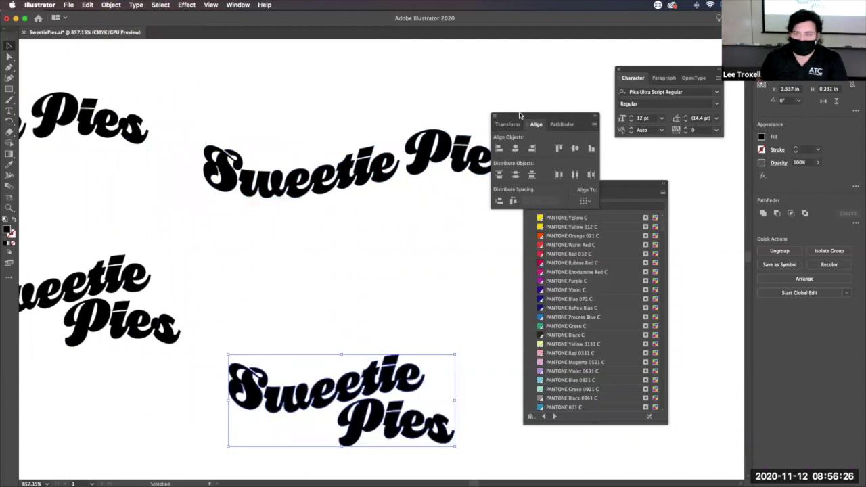
# Move the Align and PANTONE+ Solid Coated panels clear of the artwork, and paste a copy of the expanded one-line wordmark below it.
pyautogui.moveTo(586, 123); pyautogui.dragTo(650, 79)
pyautogui.moveTo(588, 182); pyautogui.dragTo(664, 185)
pyautogui.moveTo(356, 170); pyautogui.dragTo(385, 176)
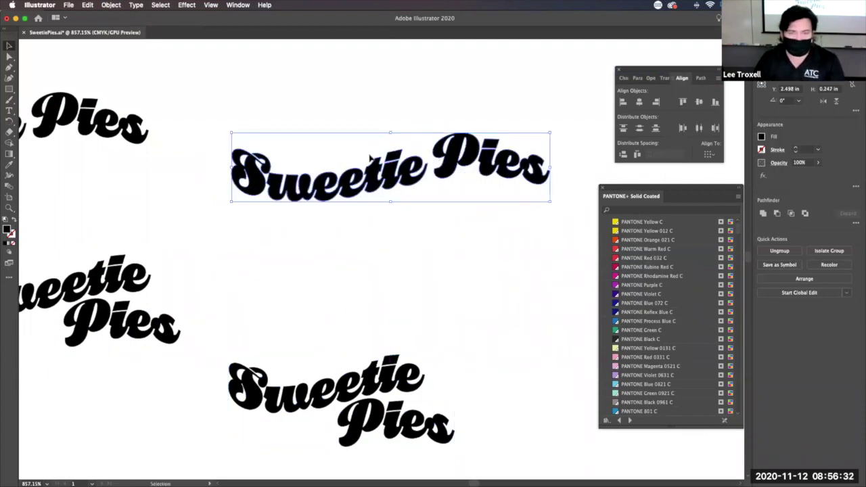
pyautogui.press('super+v')
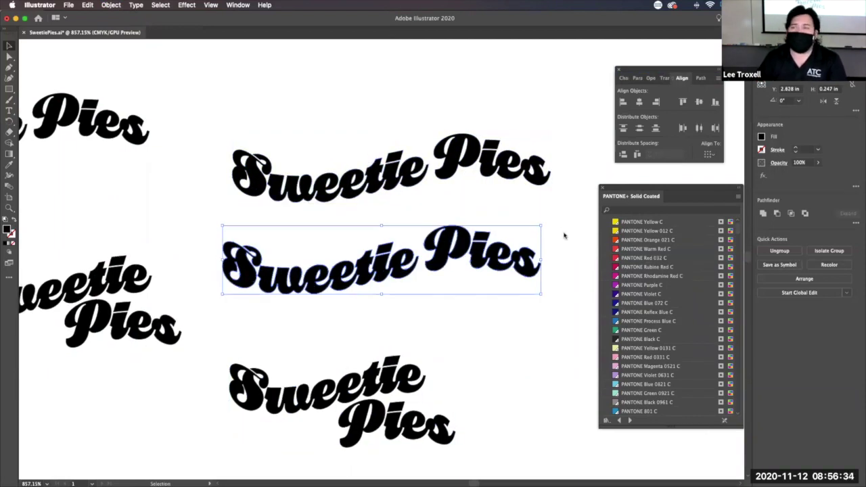
# Display the Stroke panel clear of the copy and give the lower one-line wordmark a 4 pt stroke.
pyautogui.click(238, 4)
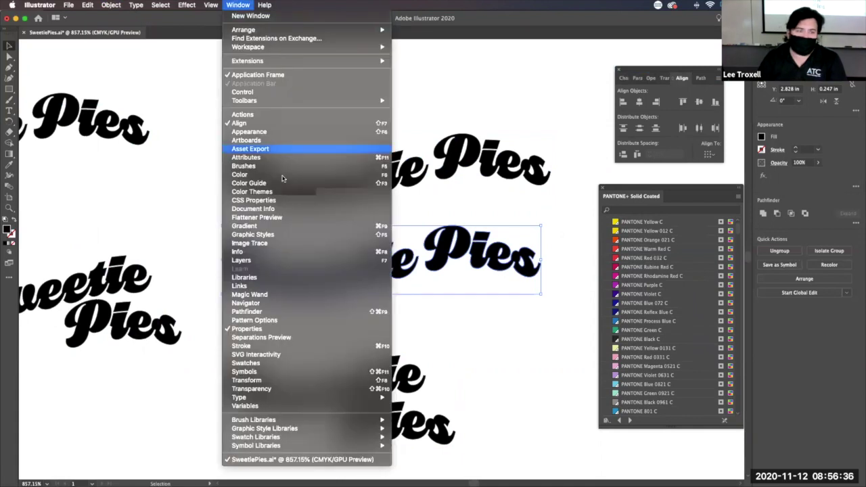
pyautogui.click(314, 345)
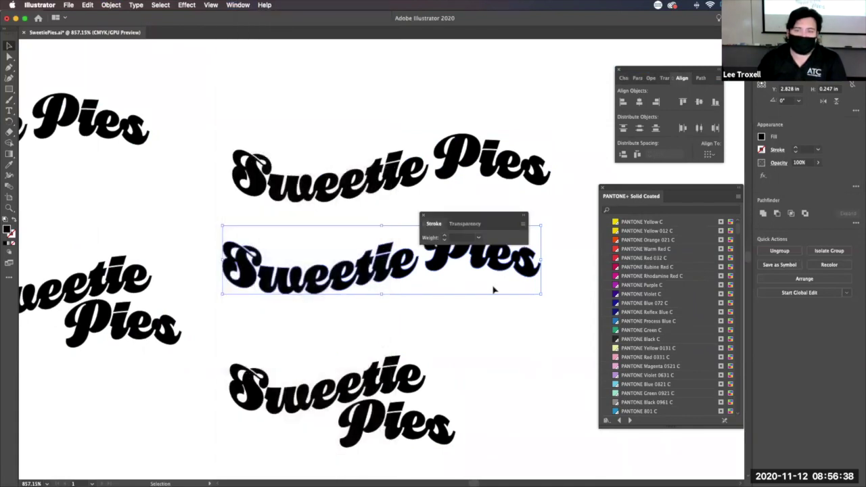
pyautogui.moveTo(483, 220)
pyautogui.mouseDown()
pyautogui.moveTo(546, 120)
pyautogui.moveTo(522, 117)
pyautogui.mouseUp()
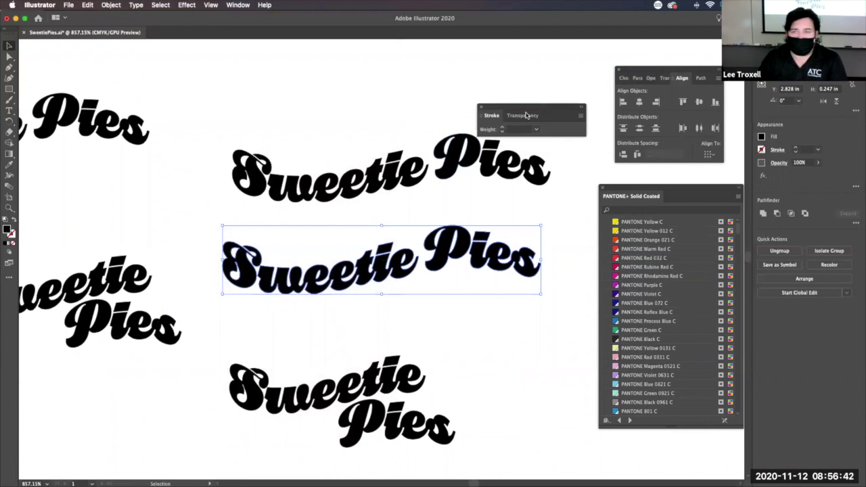
pyautogui.click(502, 128)
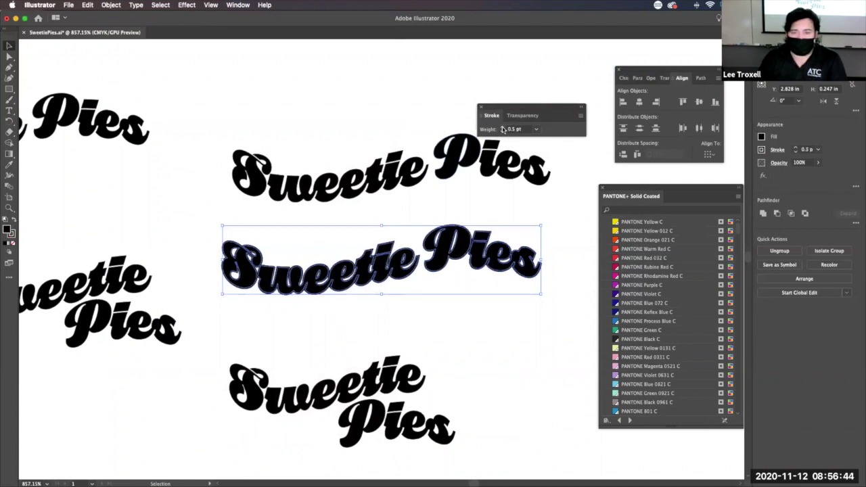
pyautogui.click(502, 128)
pyautogui.click(501, 128)
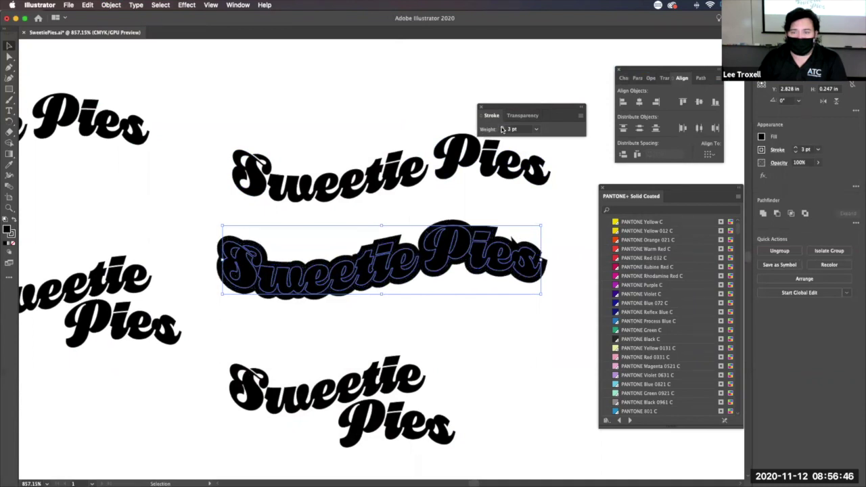
pyautogui.click(502, 132)
pyautogui.click(501, 132)
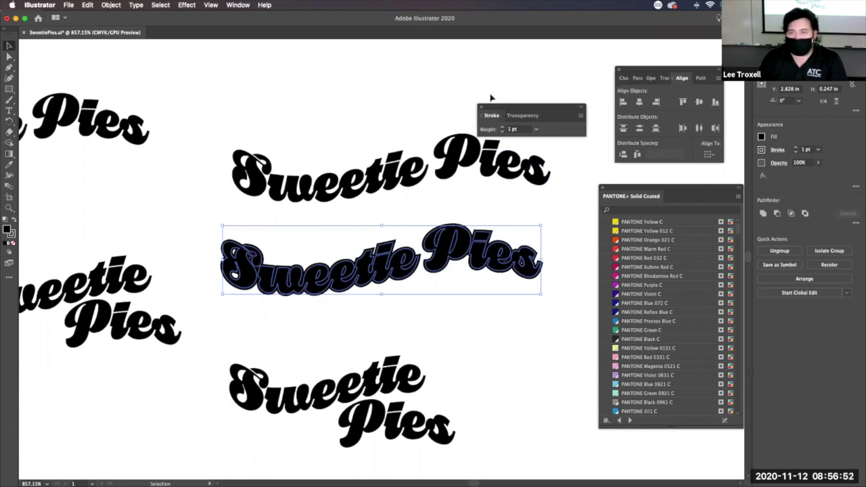
pyautogui.click(501, 127)
pyautogui.click(501, 127)
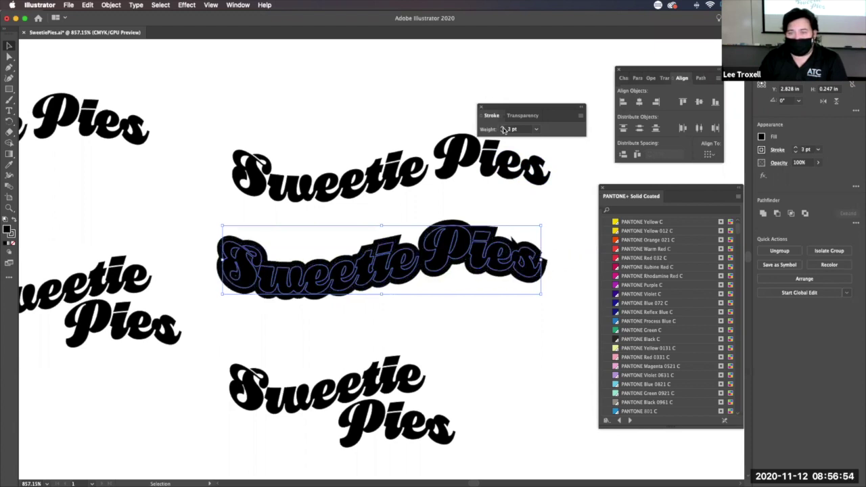
pyautogui.click(501, 127)
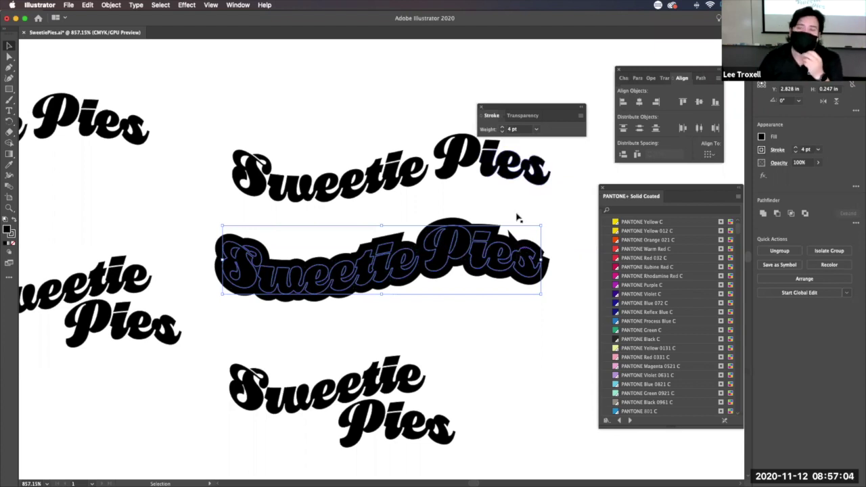
# Show the full stroke options and try a round join and inside alignment, then restore centre alignment and the miter join.
pyautogui.click(581, 117)
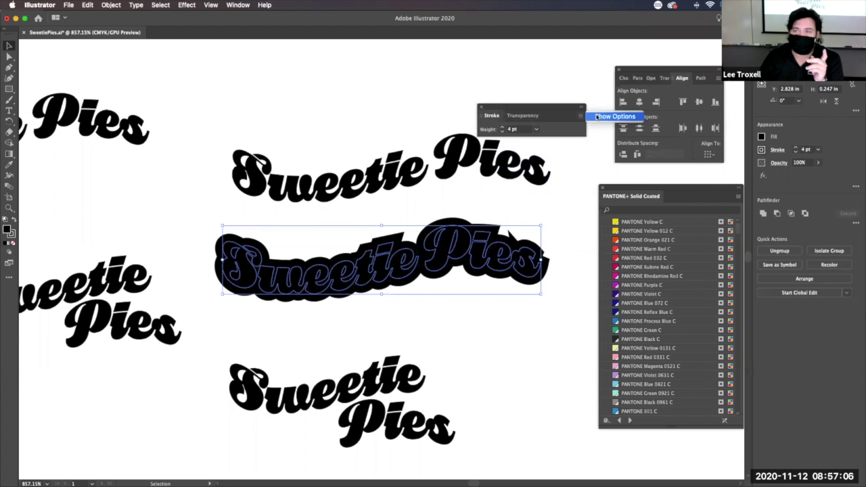
pyautogui.click(597, 116)
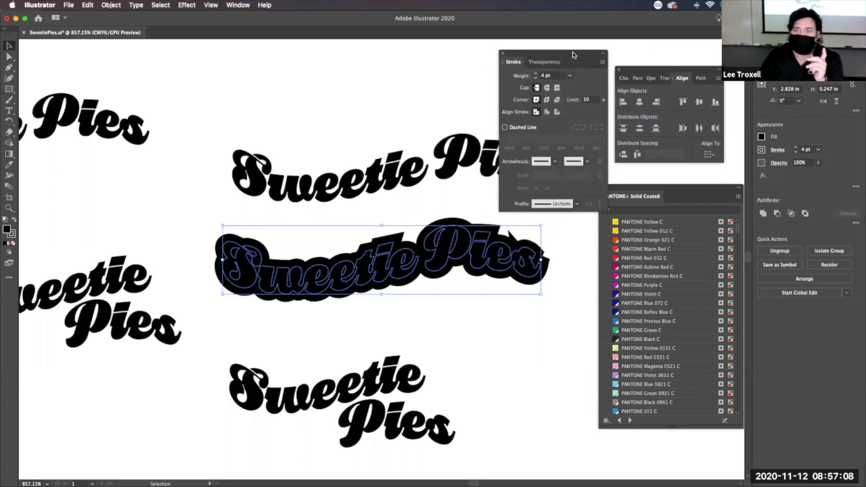
pyautogui.click(547, 100)
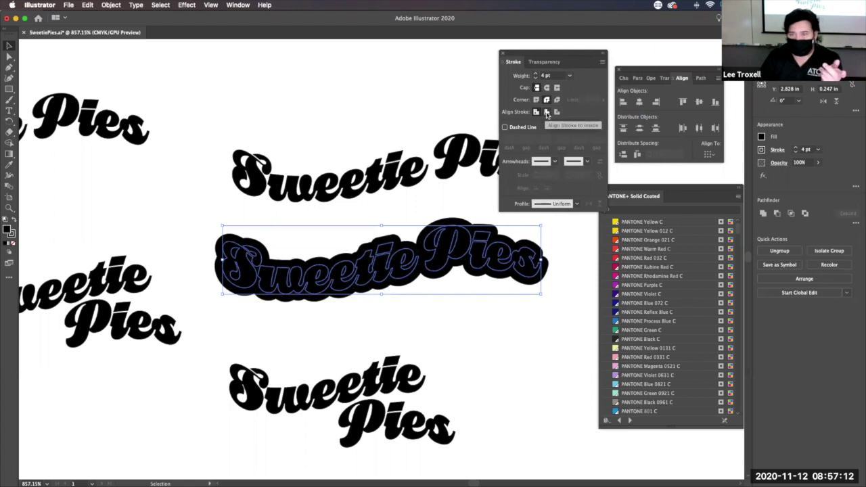
pyautogui.click(546, 112)
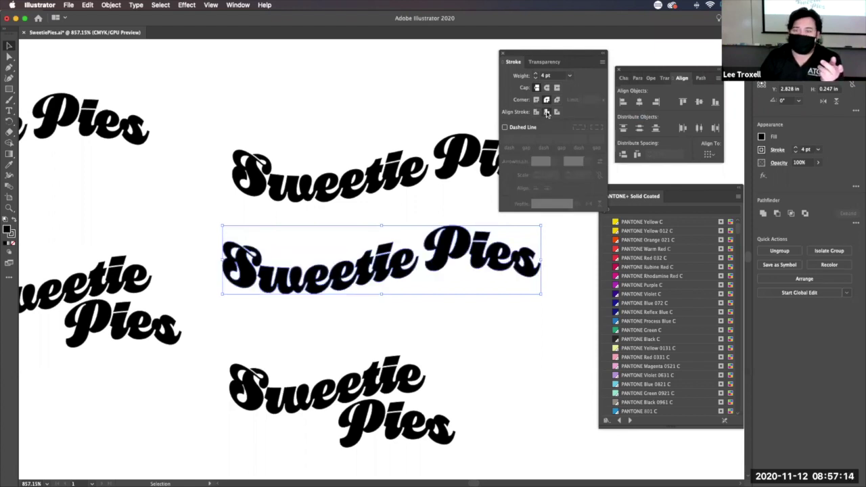
pyautogui.click(536, 112)
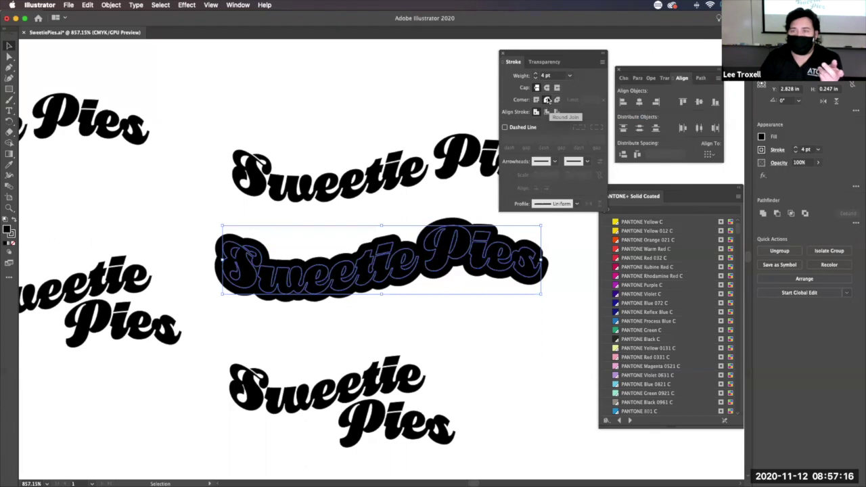
pyautogui.click(536, 100)
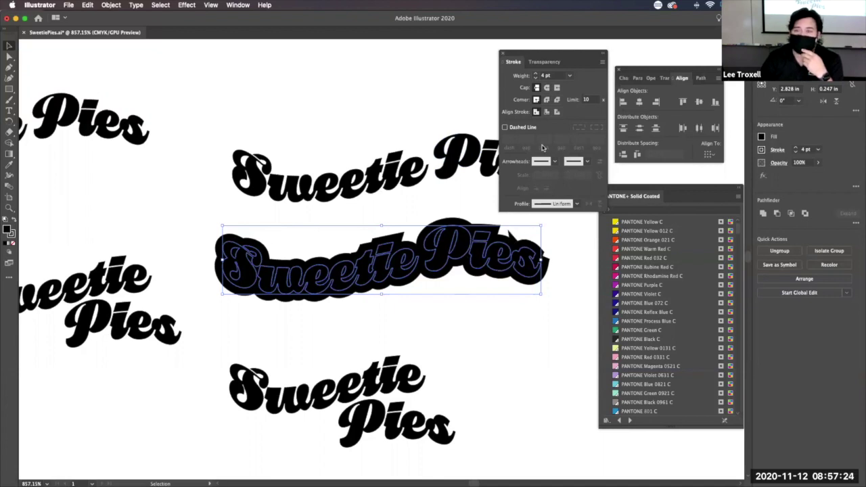
# Fill the upper expanded one-line wordmark with PANTONE Orange 021 C after trying PANTONE Yellow C.
pyautogui.click(368, 182)
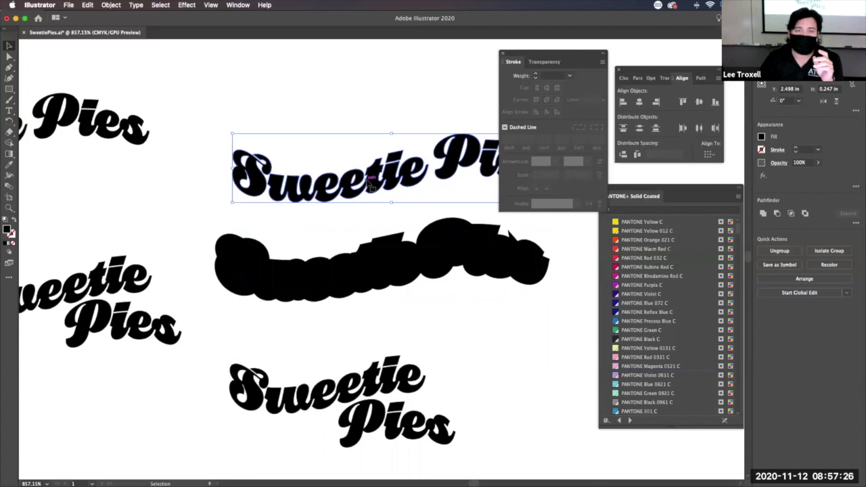
pyautogui.click(628, 222)
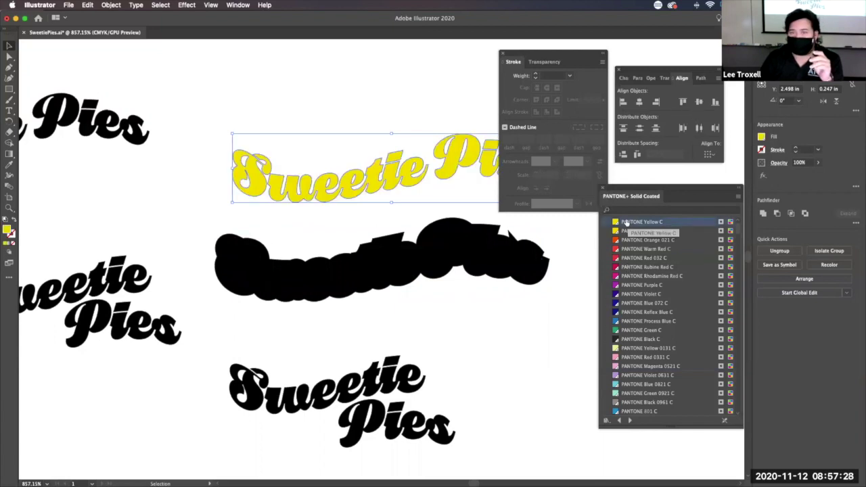
pyautogui.click(619, 240)
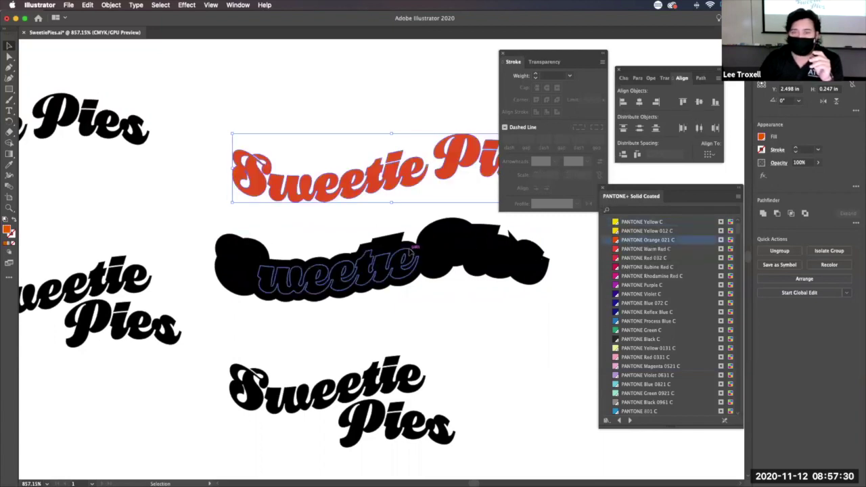
# Set the stroke colour of the lower one-line wordmark to PANTONE Red 032 C.
pyautogui.click(485, 266)
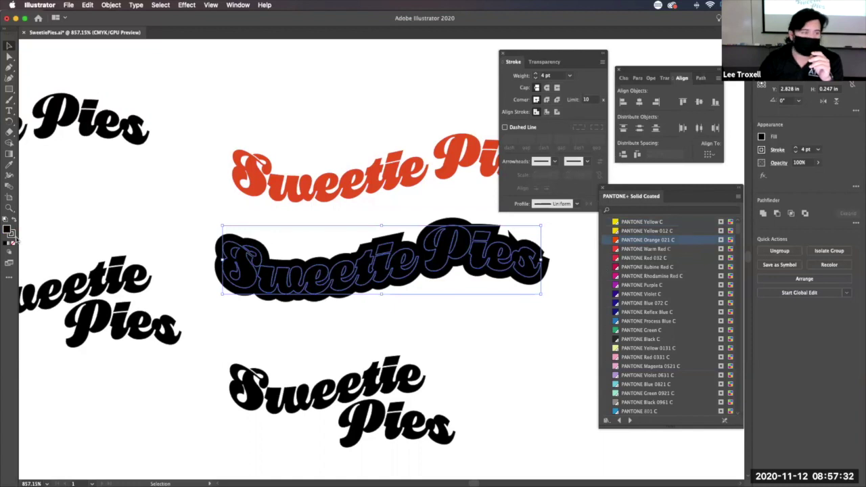
pyautogui.click(13, 234)
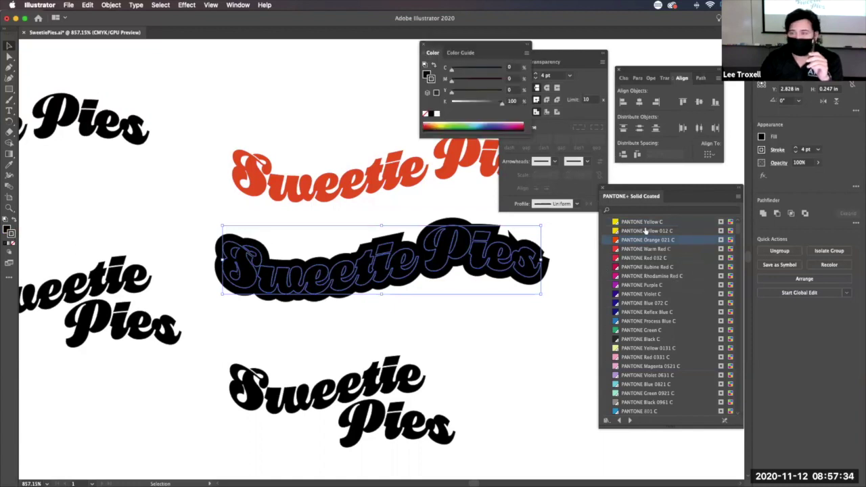
pyautogui.click(644, 257)
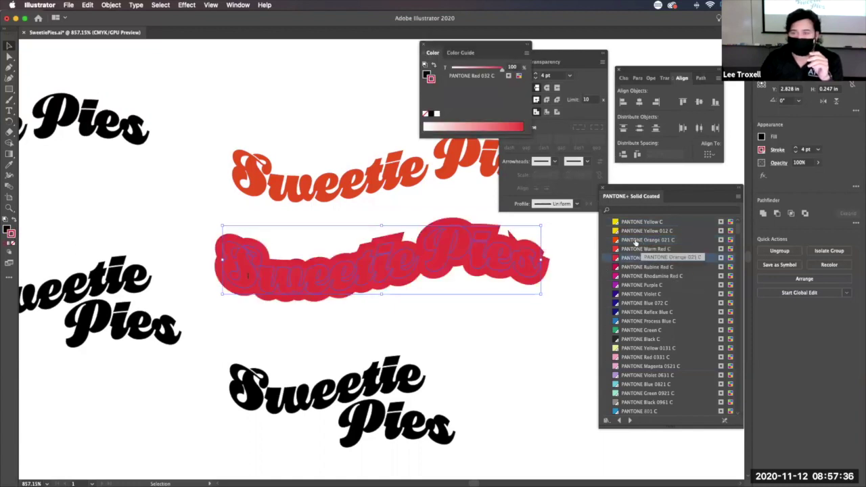
# Fill the upper one-line wordmark with PANTONE Yellow 012 C and leave it without a stroke.
pyautogui.click(357, 181)
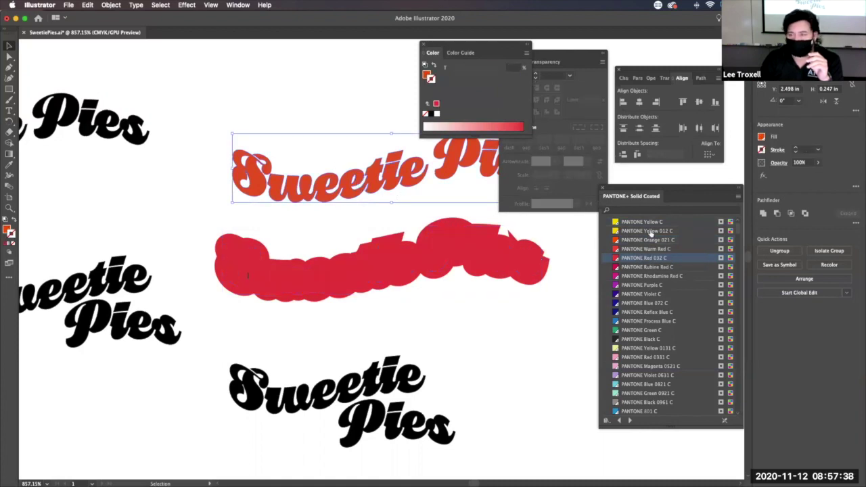
pyautogui.click(648, 230)
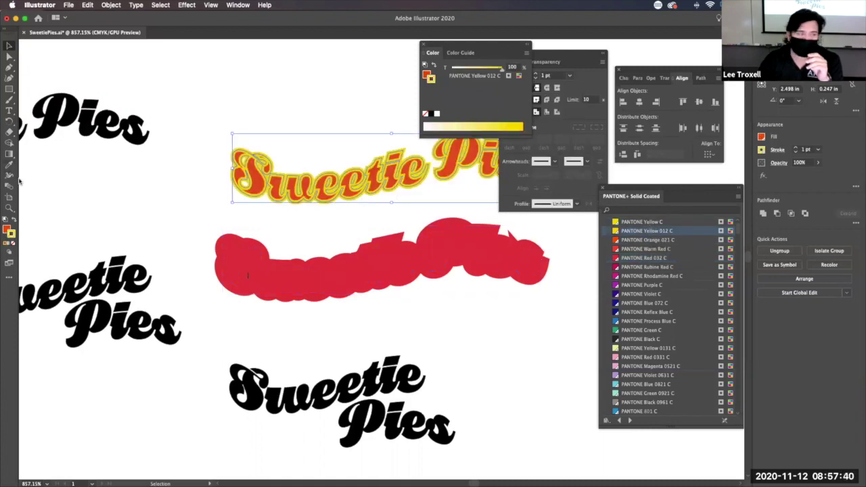
pyautogui.click(13, 220)
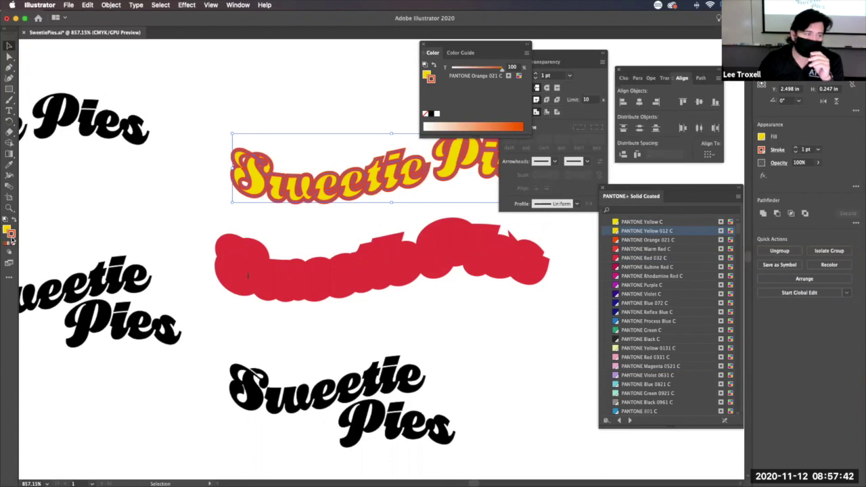
pyautogui.click(13, 243)
# Move the yellow wordmark onto the red outlined copy, bring it to the front and line up the letters.
pyautogui.moveTo(321, 195); pyautogui.dragTo(311, 276)
pyautogui.click(109, 5)
pyautogui.moveTo(119, 24)
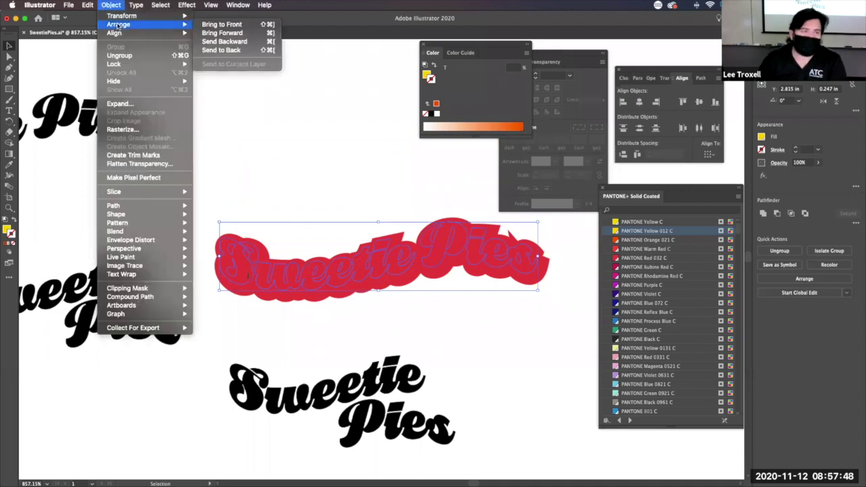
pyautogui.click(221, 25)
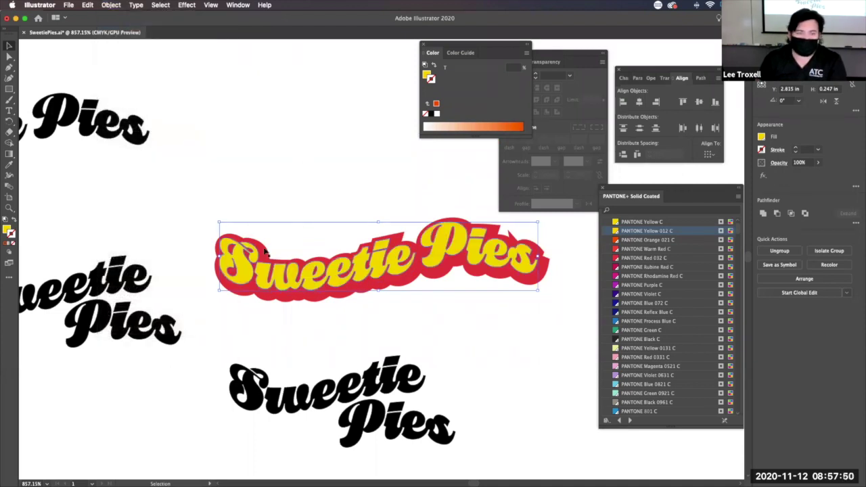
pyautogui.moveTo(248, 267); pyautogui.dragTo(248, 269)
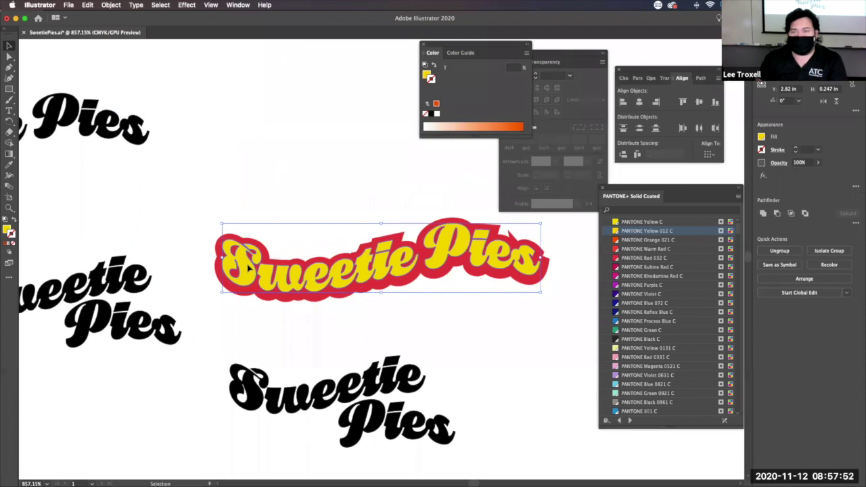
pyautogui.moveTo(249, 269); pyautogui.dragTo(250, 272)
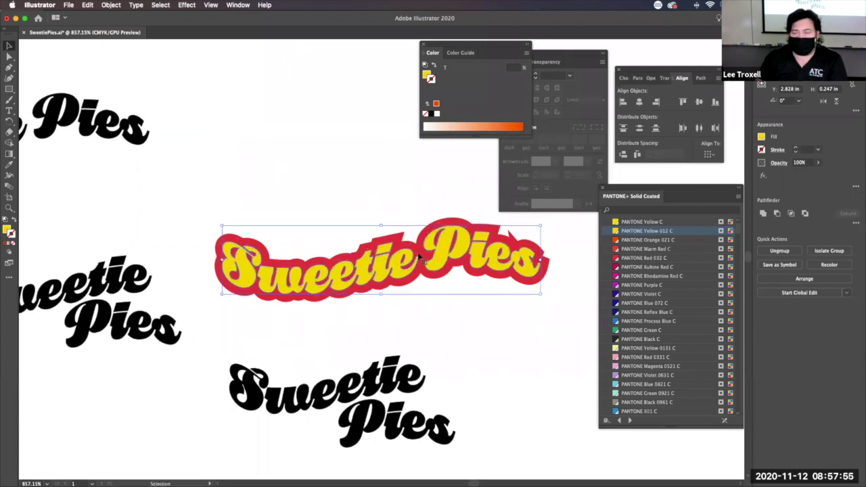
# Move the yellow wordmark down to uncover the red outlined copy.
pyautogui.click(511, 233)
pyautogui.moveTo(486, 247); pyautogui.dragTo(493, 292)
# Expand the red outlined wordmark's fill and stroke and unite the pieces into a single shape.
pyautogui.click(486, 247)
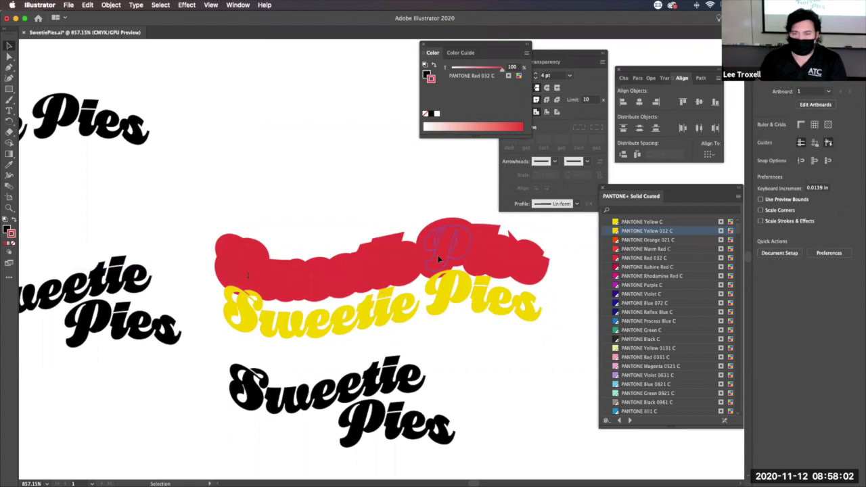
pyautogui.click(112, 5)
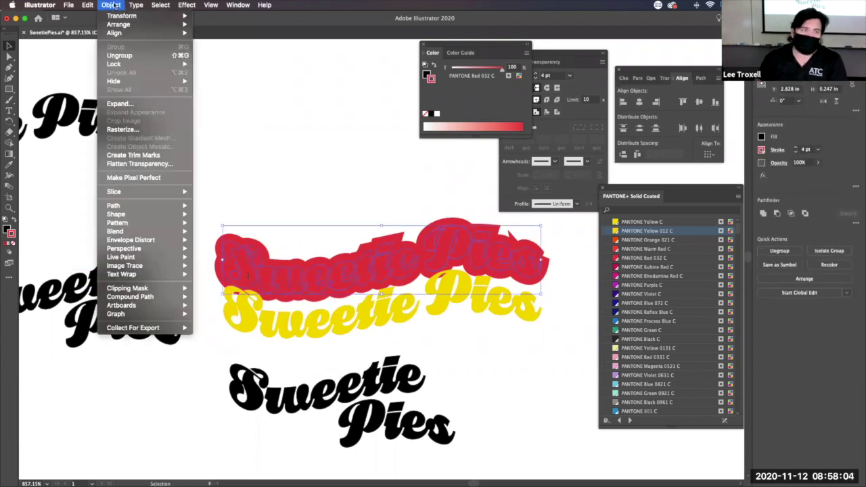
pyautogui.click(149, 107)
pyautogui.click(458, 304)
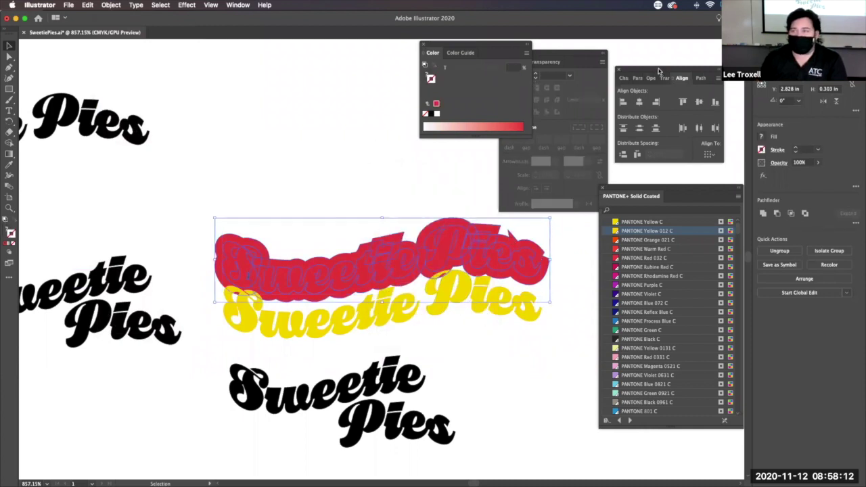
pyautogui.click(700, 79)
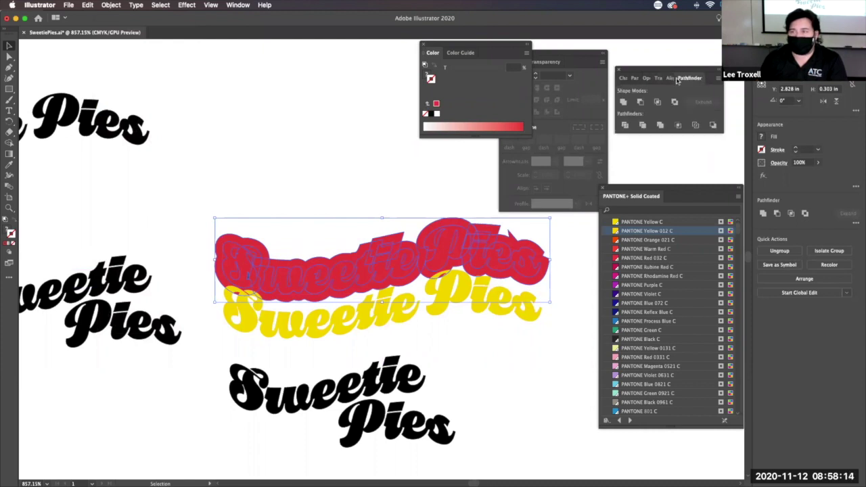
pyautogui.click(623, 102)
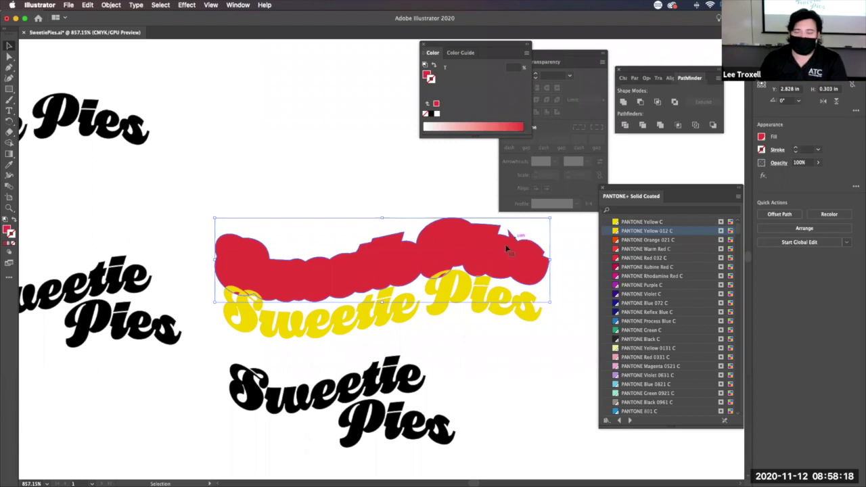
# Shift the tip of the sharp spike on the red outline above the end of "Pies" towards the last letter.
pyautogui.moveTo(510, 234); pyautogui.dragTo(552, 317)
pyautogui.moveTo(501, 261); pyautogui.dragTo(274, 132)
pyautogui.press('a')
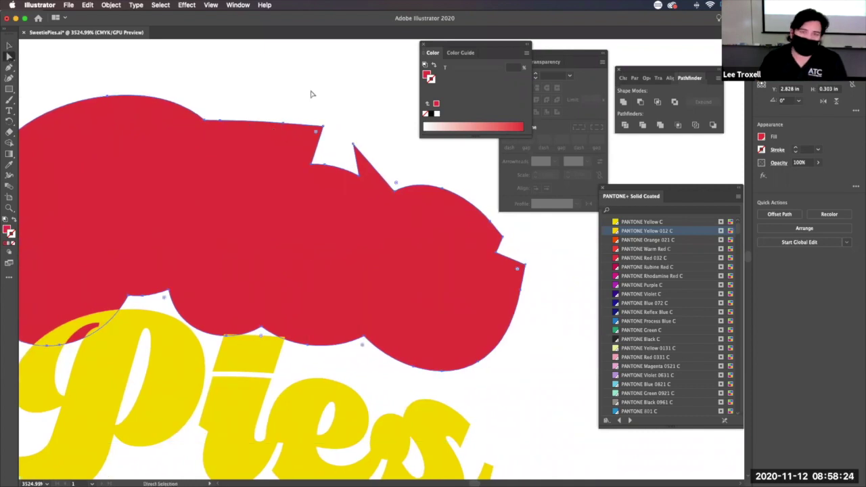
pyautogui.click(353, 144)
pyautogui.moveTo(353, 144); pyautogui.dragTo(376, 157)
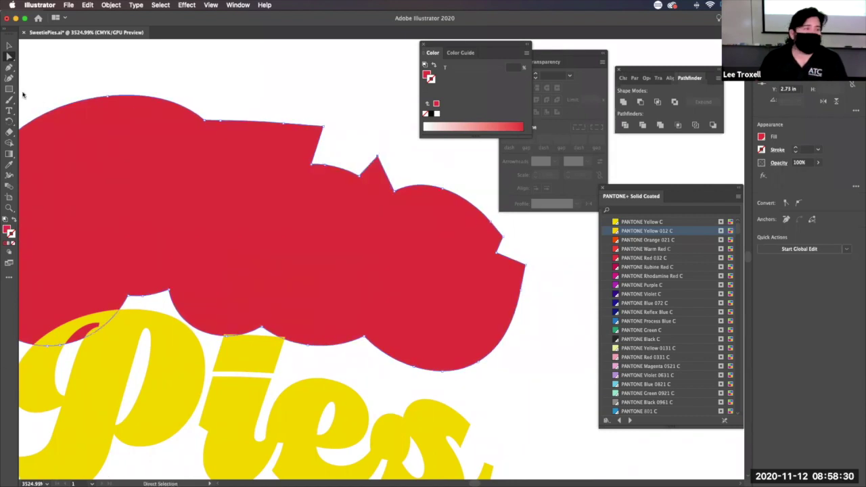
# Convert the spike's tip with the Anchor Point tool and lower it to flatten the spike into the outline's upper edge.
pyautogui.click(10, 68)
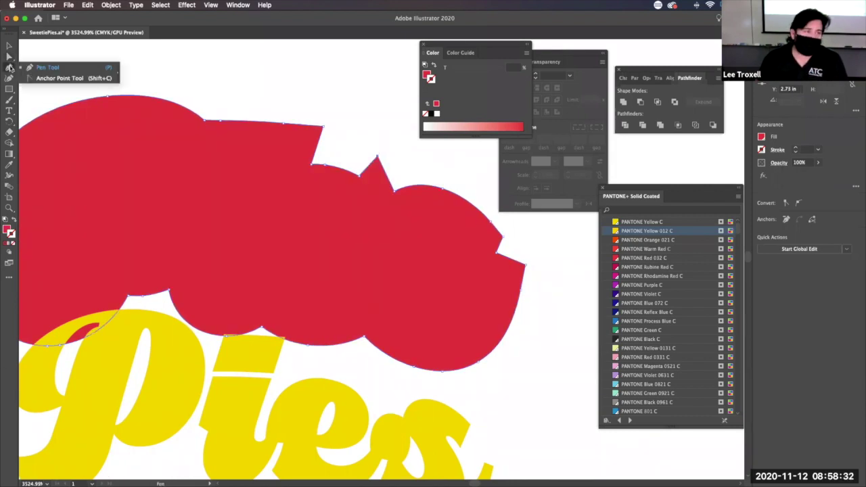
pyautogui.click(49, 79)
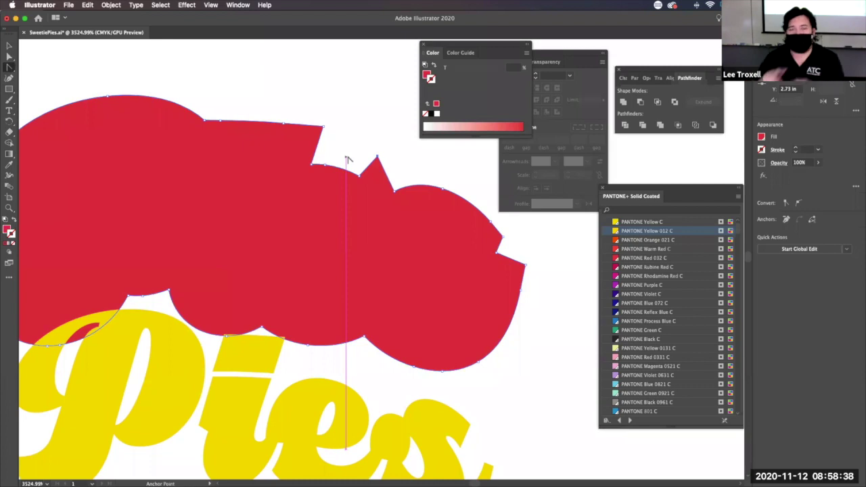
pyautogui.moveTo(377, 157); pyautogui.dragTo(378, 183)
pyautogui.click(8, 57)
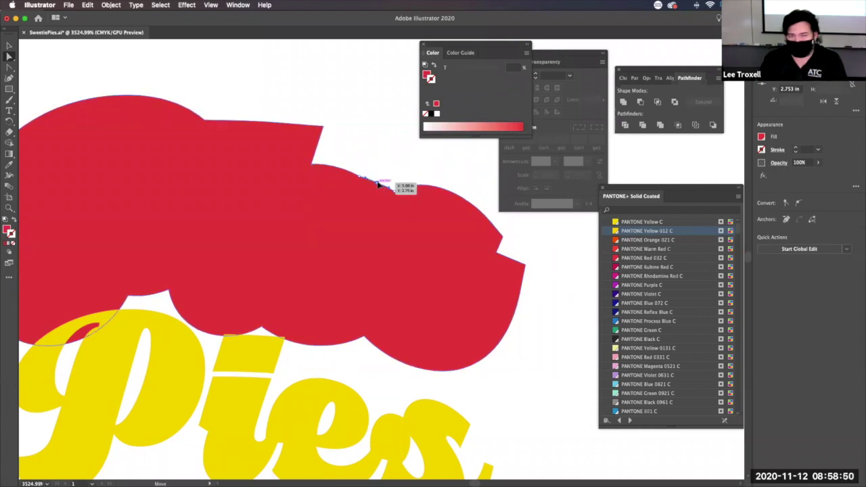
pyautogui.click(348, 449)
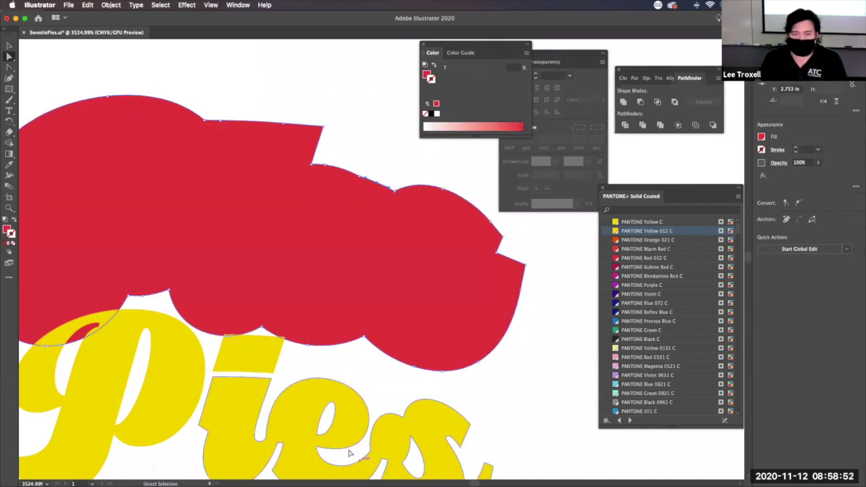
pyautogui.press('v')
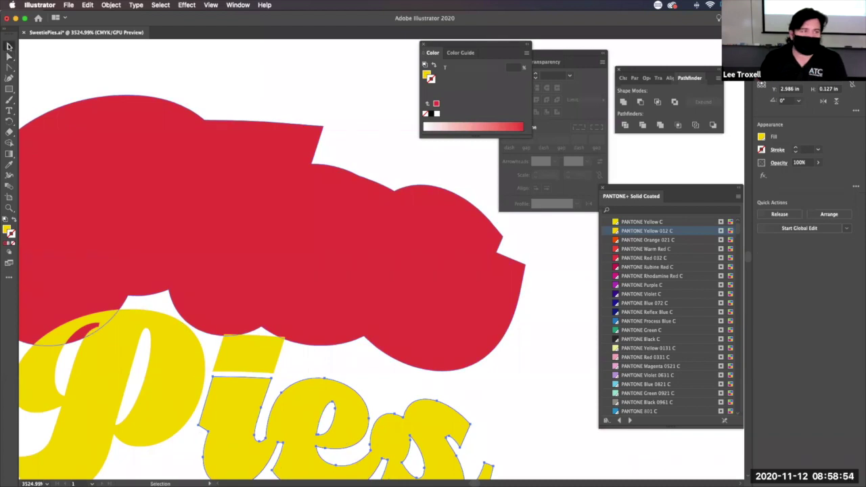
pyautogui.moveTo(367, 440); pyautogui.dragTo(341, 236)
pyautogui.press('super+z')
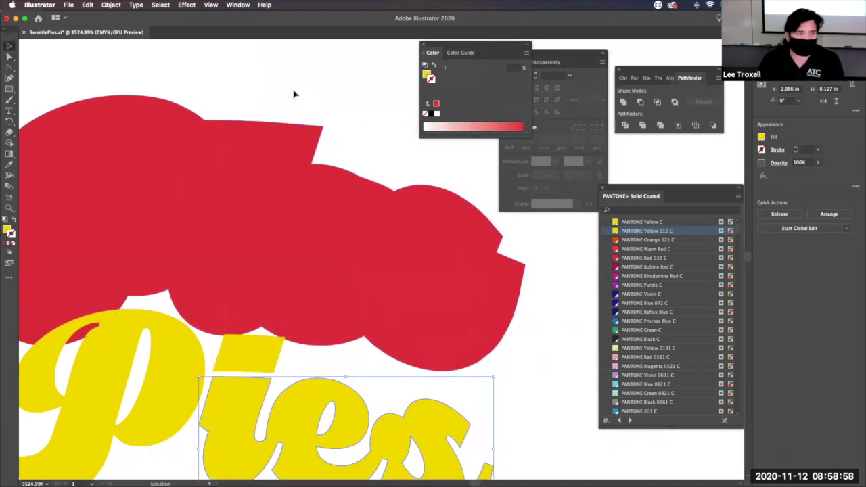
# Move the whole yellow wordmark back onto the red outline shape.
pyautogui.click(545, 393)
pyautogui.click(413, 408)
pyautogui.moveTo(414, 420); pyautogui.dragTo(429, 235)
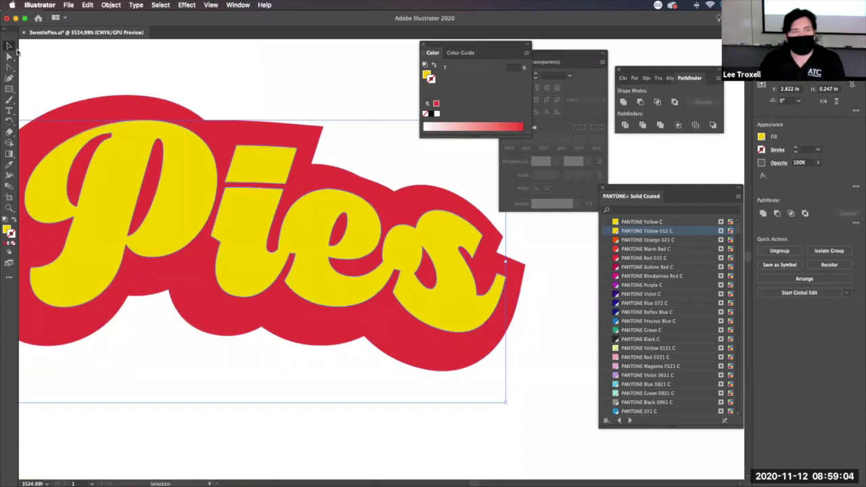
pyautogui.click(9, 57)
pyautogui.click(359, 180)
pyautogui.click(360, 174)
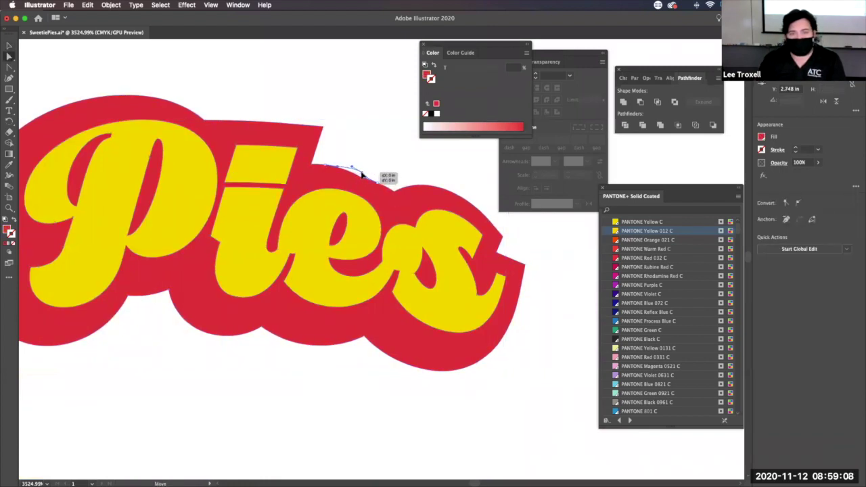
pyautogui.click(362, 176)
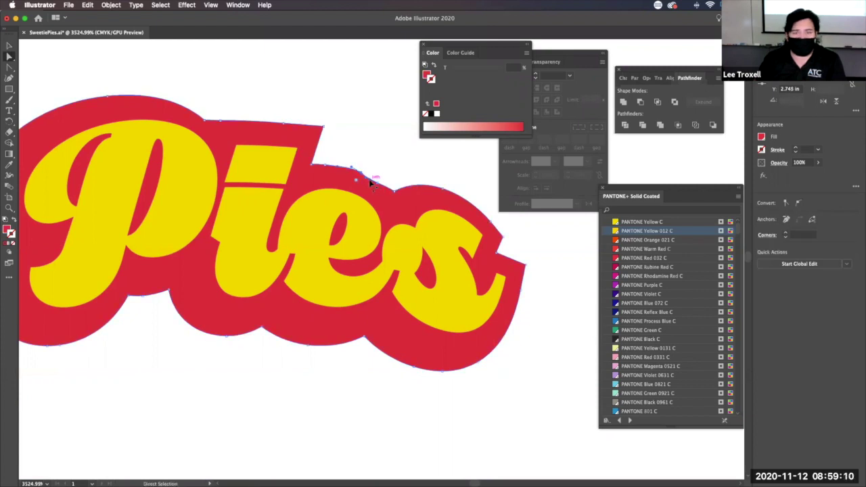
pyautogui.click(366, 176)
pyautogui.click(367, 177)
pyautogui.press('super+z')
pyautogui.press('super+z')
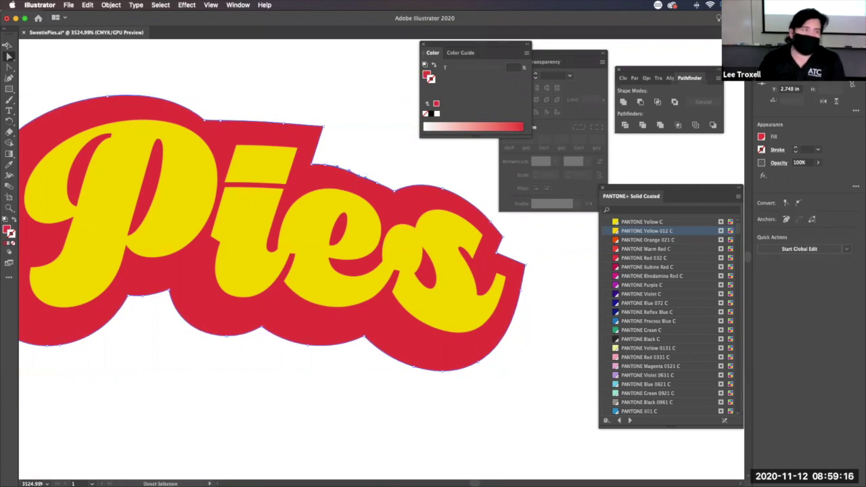
# Detach the Pen and Anchor Point tools into a floating palette and arrange it vertically.
pyautogui.click(10, 79)
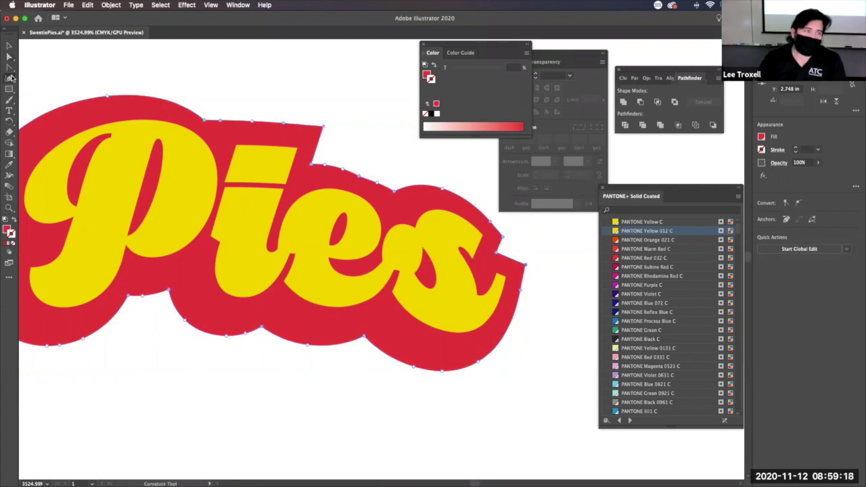
pyautogui.click(9, 58)
pyautogui.click(9, 60)
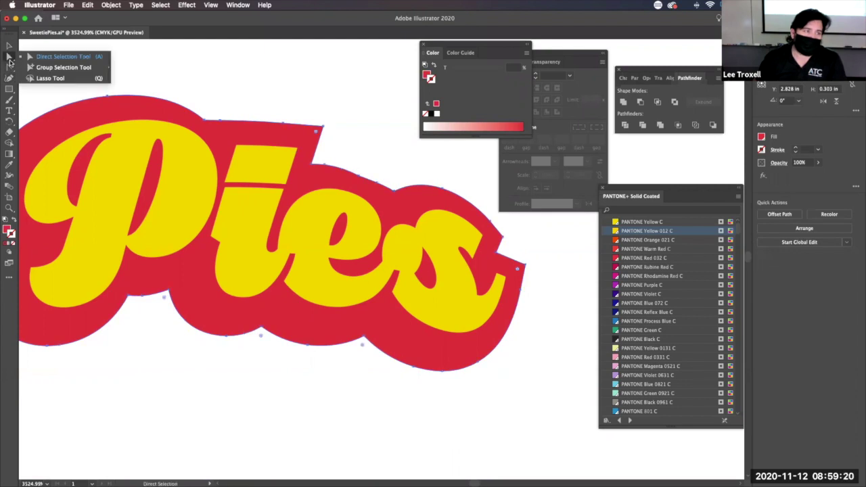
pyautogui.click(10, 67)
pyautogui.click(11, 70)
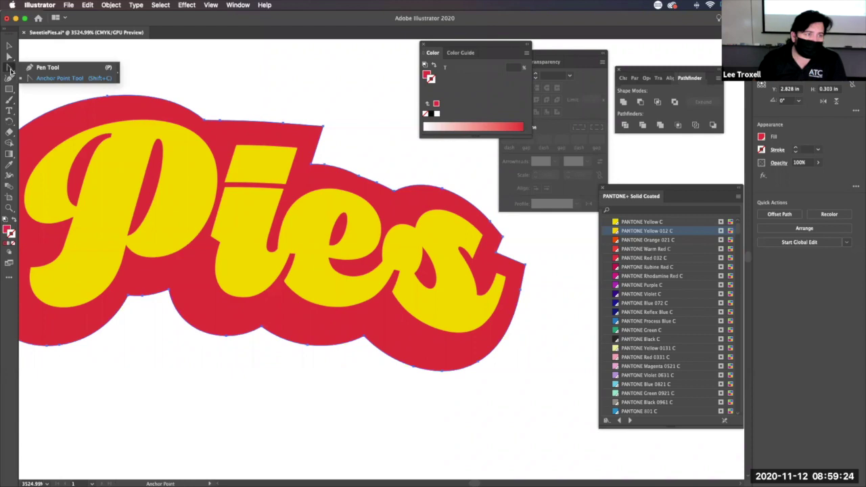
pyautogui.click(117, 74)
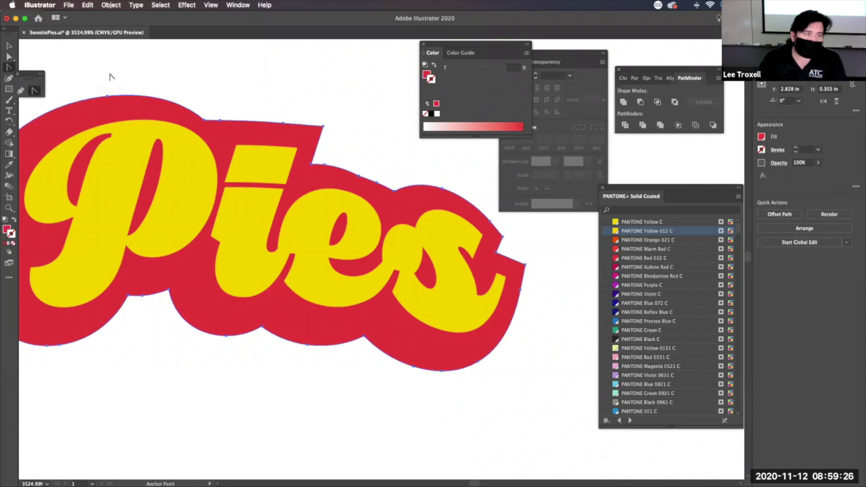
pyautogui.click(41, 77)
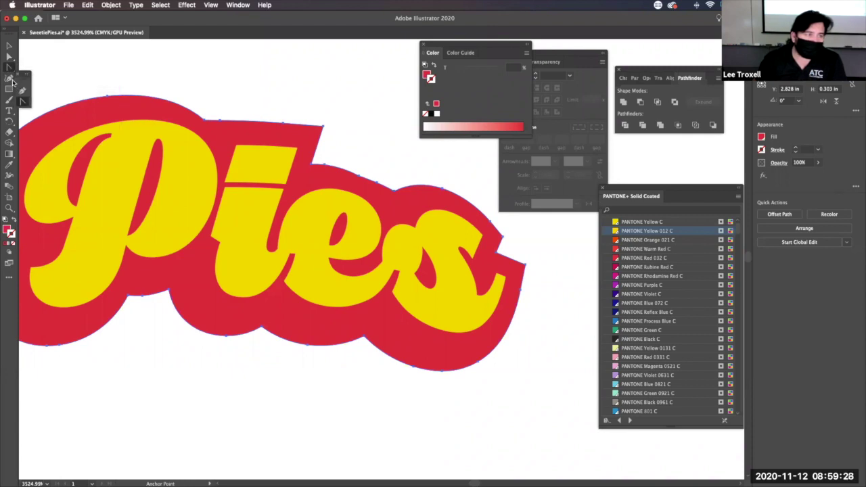
# Delete the leftover spike anchor points from the red outline's edge above the letter e in "Pies".
pyautogui.click(9, 57)
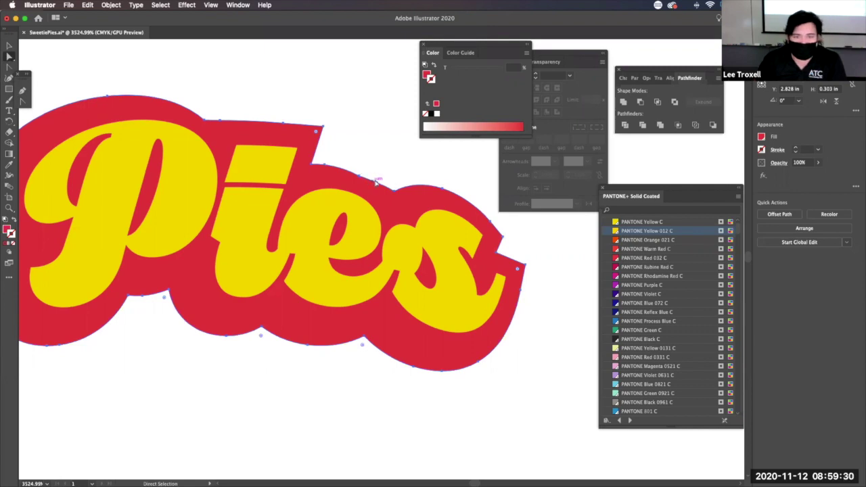
pyautogui.click(392, 187)
pyautogui.press('Delete')
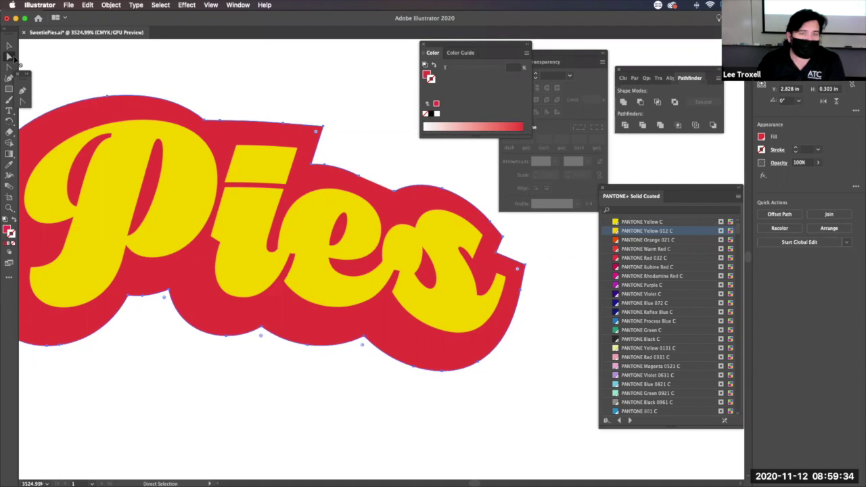
pyautogui.click(379, 167)
pyautogui.moveTo(363, 179); pyautogui.dragTo(392, 191)
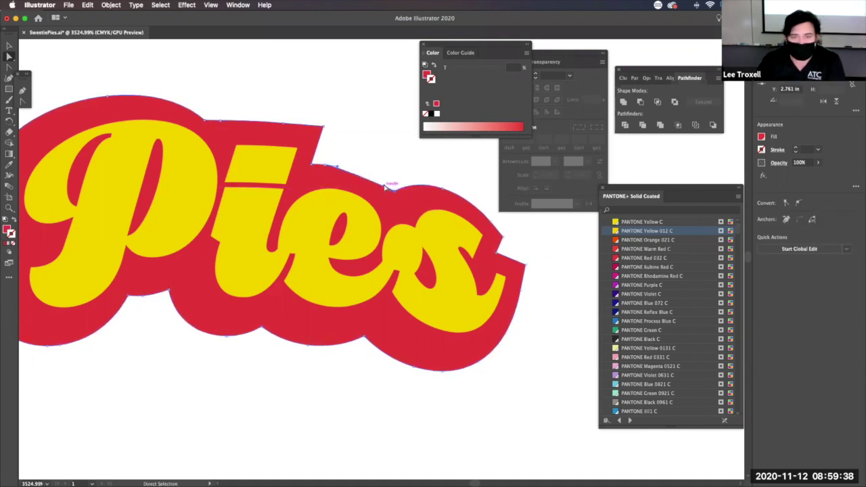
# Reshape the red outline segment above the letter e into a smooth curve that meets the s contour.
pyautogui.click(370, 144)
pyautogui.click(396, 190)
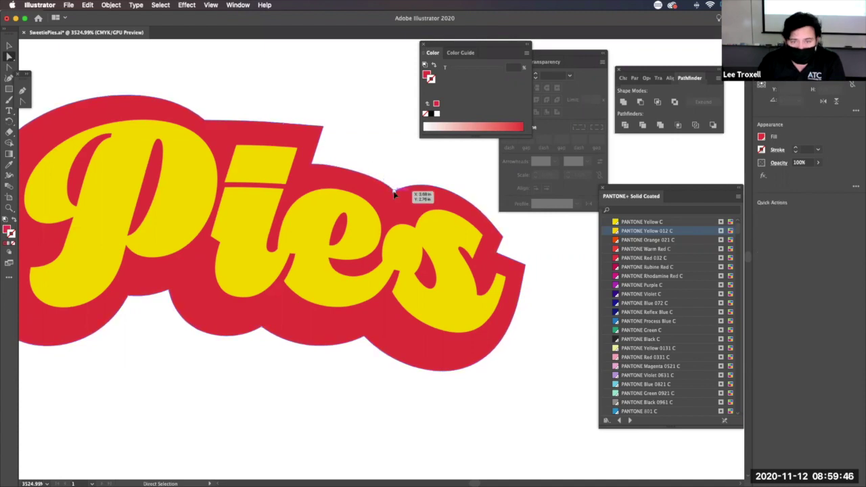
pyautogui.moveTo(380, 176); pyautogui.dragTo(375, 166)
pyautogui.click(375, 162)
pyautogui.keyDown('alt'); pyautogui.keyDown('super'); pyautogui.click(346, 180); pyautogui.keyUp('super'); pyautogui.keyUp('alt')
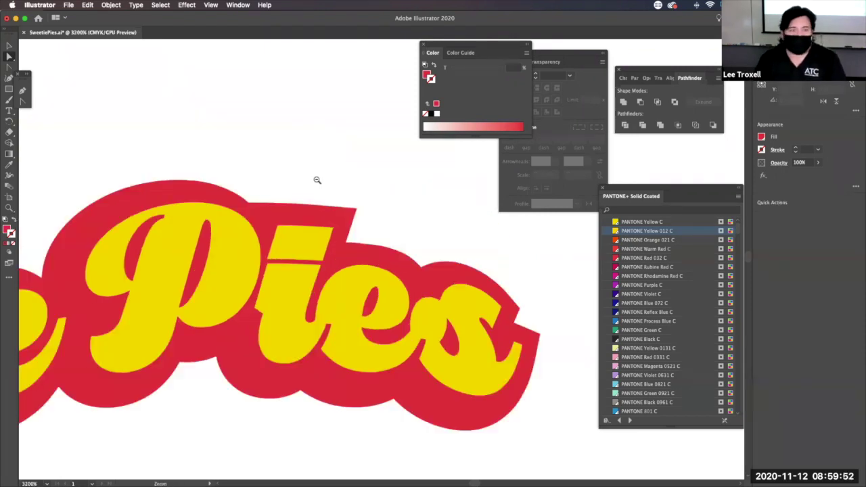
pyautogui.keyDown('alt'); pyautogui.keyDown('super'); pyautogui.click(318, 180); pyautogui.keyUp('super'); pyautogui.keyUp('alt')
pyautogui.keyDown('alt'); pyautogui.keyDown('super'); pyautogui.click(260, 217); pyautogui.keyUp('super'); pyautogui.keyUp('alt')
pyautogui.moveTo(316, 183); pyautogui.dragTo(319, 153)
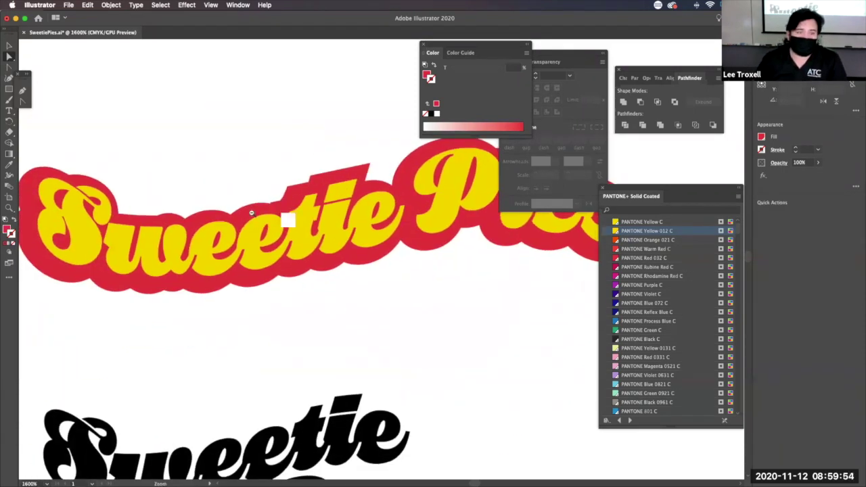
# Shift the yellow wordmark slightly up and left on the red outline shape.
pyautogui.keyDown('alt'); pyautogui.keyDown('super'); pyautogui.click(284, 218); pyautogui.keyUp('super'); pyautogui.keyUp('alt')
pyautogui.click(9, 46)
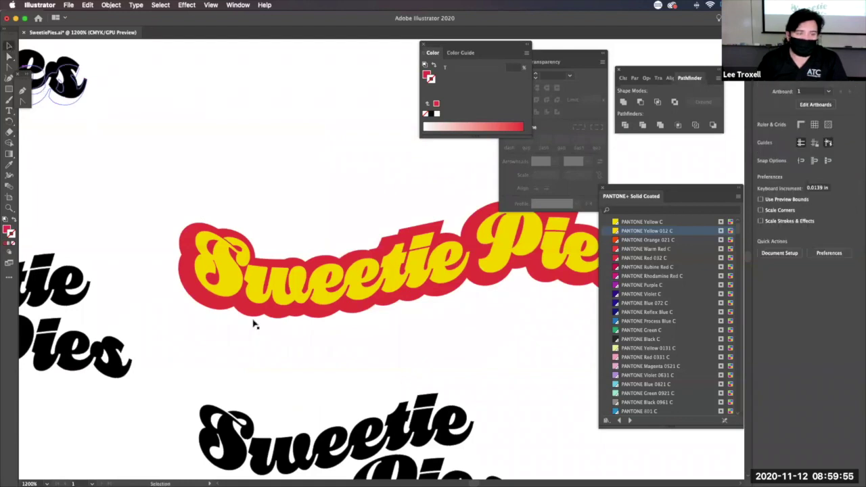
pyautogui.click(228, 278)
pyautogui.moveTo(362, 301); pyautogui.dragTo(253, 300)
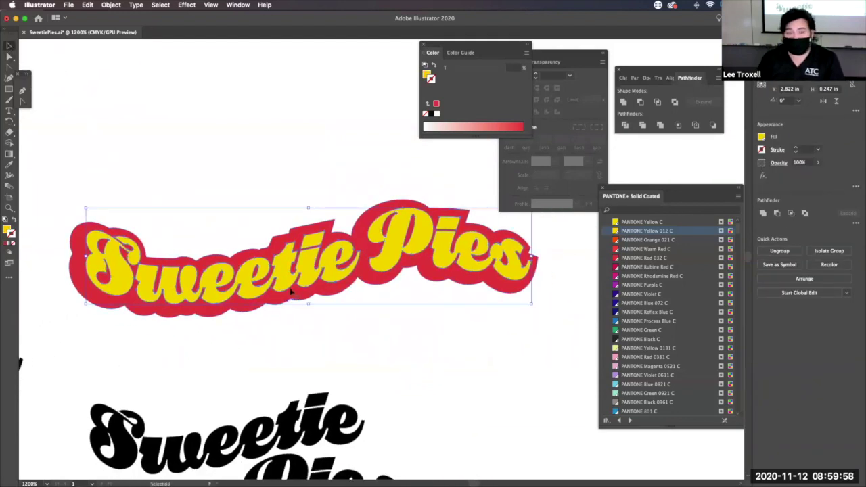
pyautogui.moveTo(302, 279); pyautogui.dragTo(300, 277)
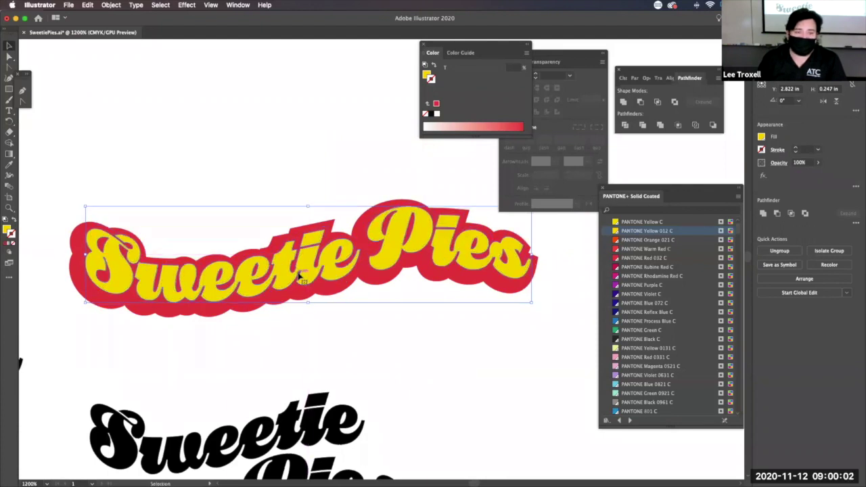
# Nudge the yellow wordmark down and up in small increments to try different vertical offsets on the red outline.
pyautogui.press('Down')
pyautogui.press('Down')
pyautogui.press('Down')
pyautogui.press('Up')
pyautogui.press('Up')
pyautogui.press('Up')
pyautogui.press('Up')
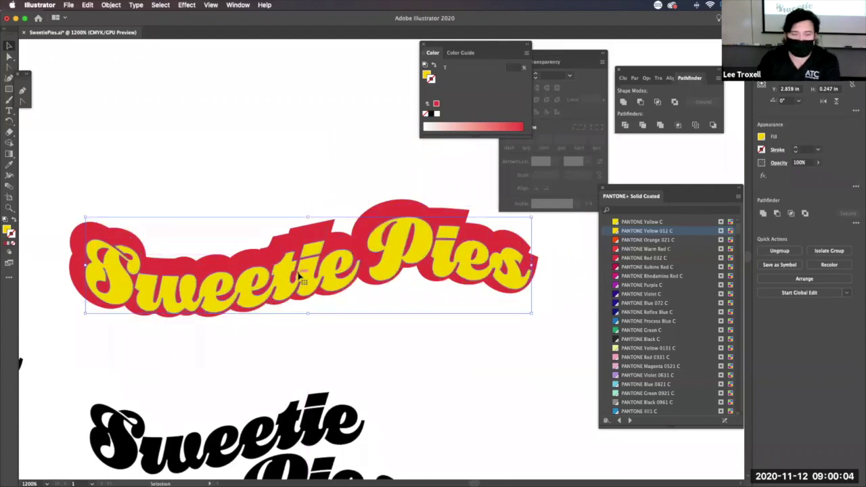
pyautogui.press('Down')
# Duplicate the yellow wordmark and give the one on the red outline a 1 pt PANTONE Purple C stroke.
pyautogui.moveTo(299, 274); pyautogui.dragTo(274, 375)
pyautogui.press('super+v')
pyautogui.click(99, 271)
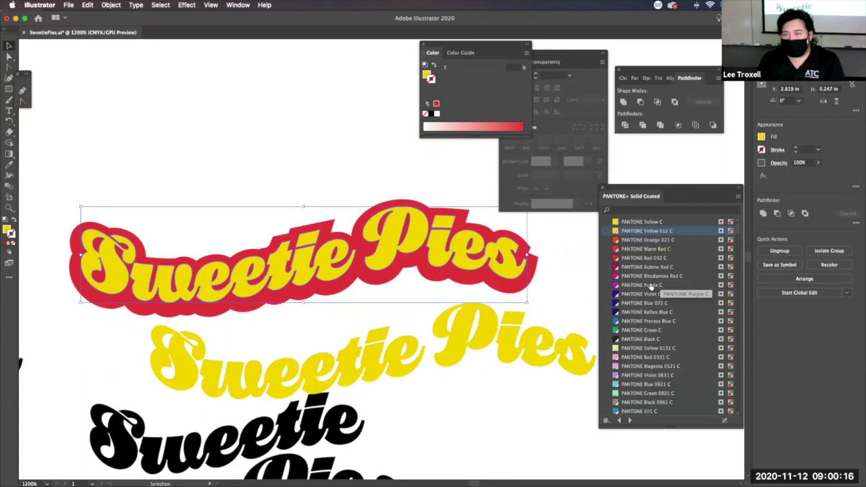
pyautogui.click(641, 284)
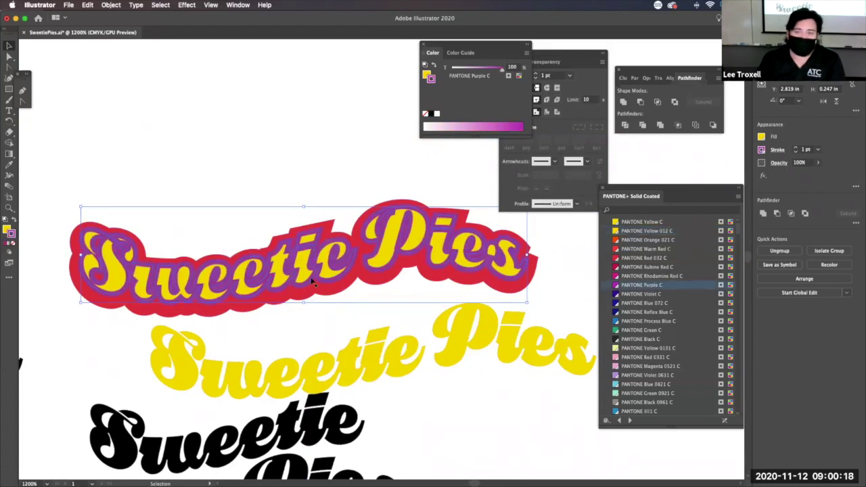
# Place the plain yellow copy over the purple-stroked wordmark, offset slightly up and right so purple shows as a shadow.
pyautogui.moveTo(278, 386); pyautogui.dragTo(212, 291)
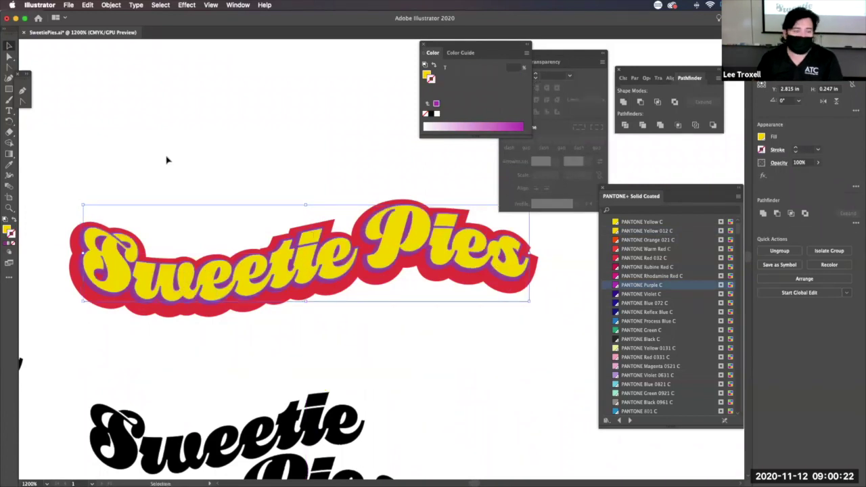
pyautogui.scroll(5, 119, 189)
pyautogui.moveTo(177, 403); pyautogui.dragTo(177, 403)
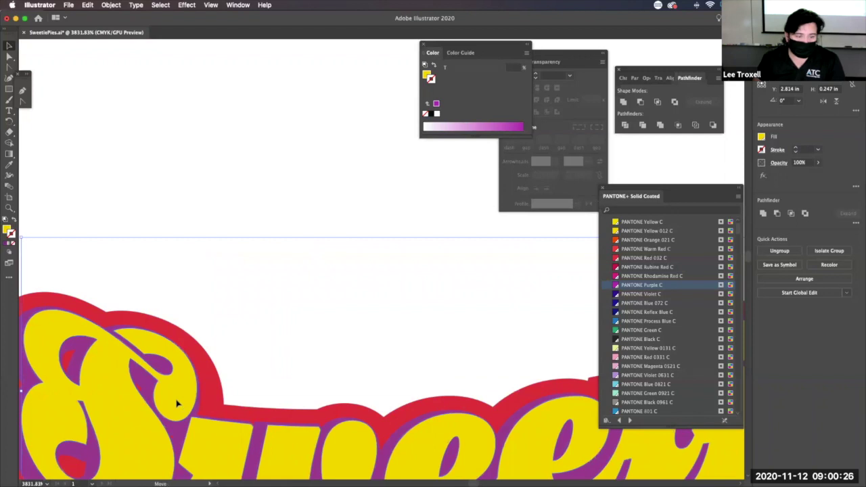
# Duplicate the red outline shape and give the duplicate a 1 pt PANTONE Violet C stroke.
pyautogui.keyDown('alt'); pyautogui.keyDown('super'); pyautogui.click(208, 180); pyautogui.keyUp('super'); pyautogui.keyUp('alt')
pyautogui.keyDown('alt'); pyautogui.keyDown('super'); pyautogui.click(197, 186); pyautogui.keyUp('super'); pyautogui.keyUp('alt')
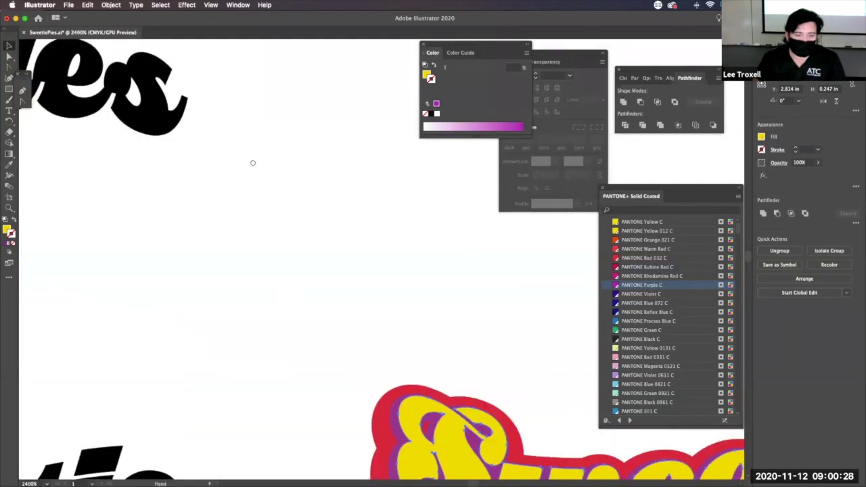
pyautogui.scroll(-5, 252, 162)
pyautogui.hscroll(2, 253, 163)
pyautogui.click(298, 232)
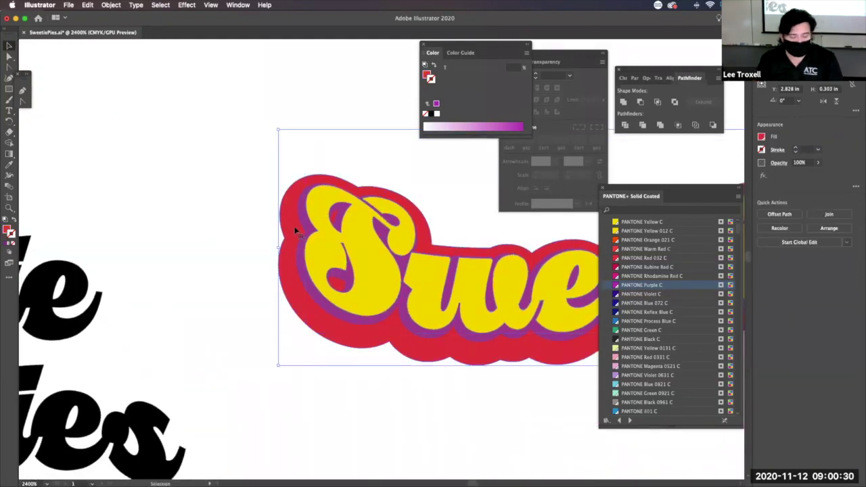
pyautogui.moveTo(295, 231); pyautogui.dragTo(452, 296)
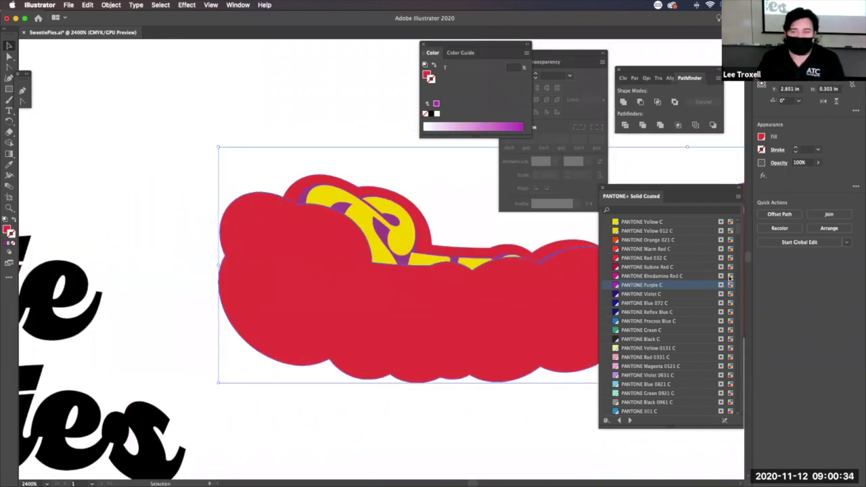
pyautogui.click(638, 295)
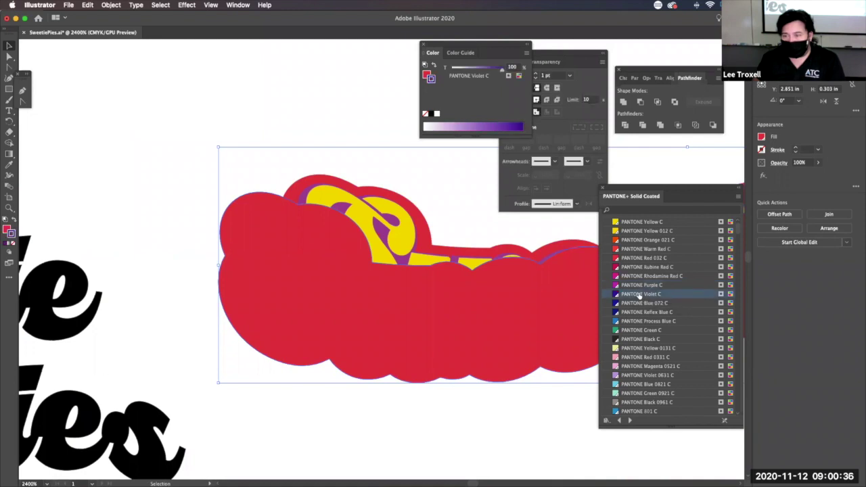
# Align the violet-stroked red shape with the original red outline and send it to the back.
pyautogui.moveTo(238, 230); pyautogui.dragTo(297, 213)
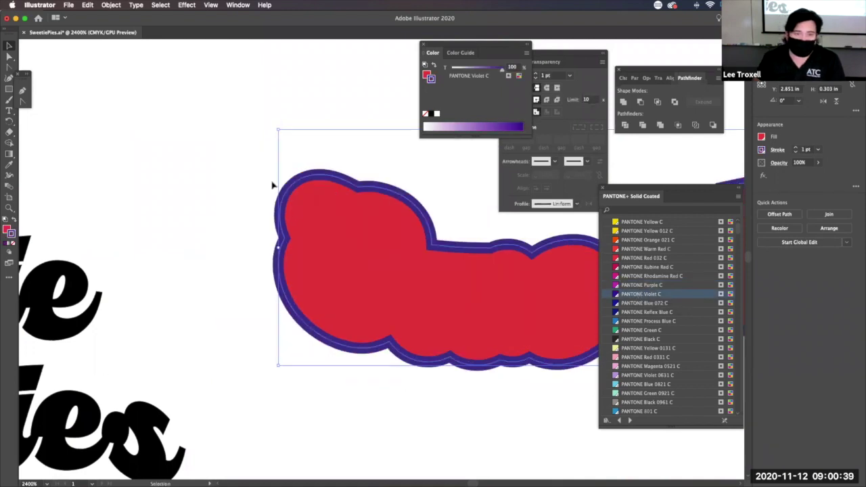
pyautogui.click(111, 5)
pyautogui.moveTo(114, 24)
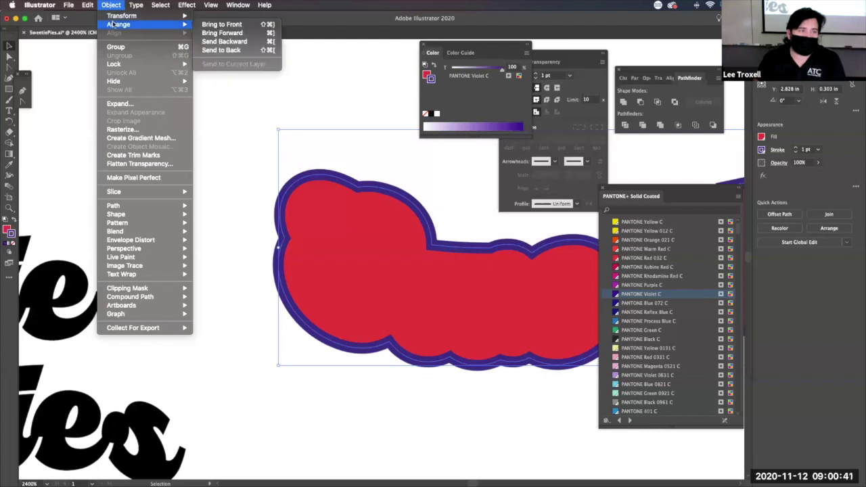
pyautogui.click(230, 50)
pyautogui.click(213, 113)
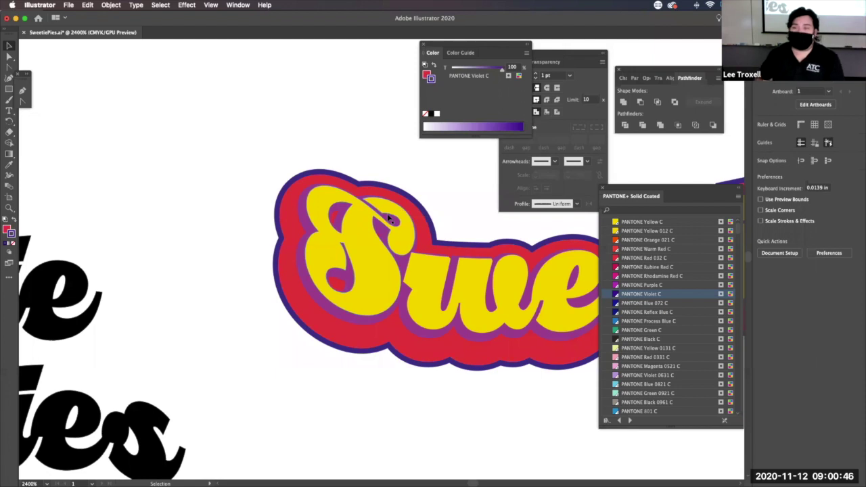
pyautogui.keyDown('alt'); pyautogui.click(363, 266); pyautogui.keyUp('alt')
pyautogui.keyDown('alt'); pyautogui.keyDown('super'); pyautogui.click(361, 266); pyautogui.keyUp('super'); pyautogui.keyUp('alt')
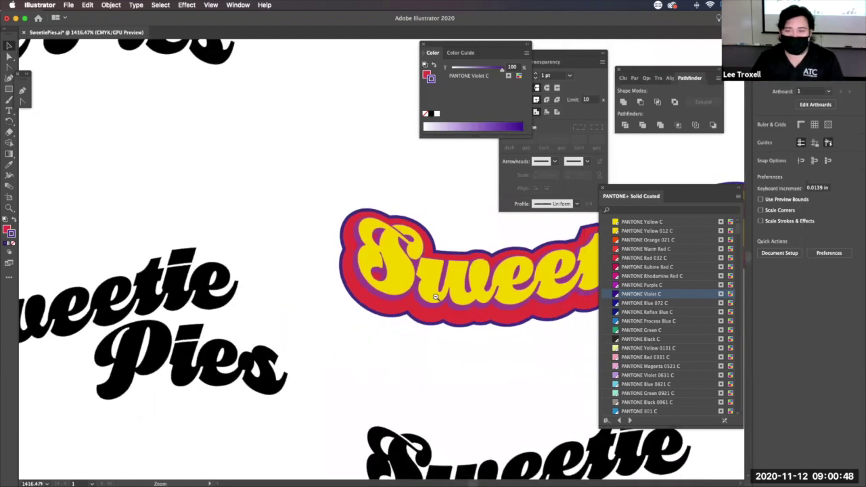
pyautogui.keyDown('alt'); pyautogui.keyDown('super'); pyautogui.click(438, 298); pyautogui.keyUp('super'); pyautogui.keyUp('alt')
pyautogui.moveTo(482, 282); pyautogui.dragTo(223, 316)
pyautogui.moveTo(347, 304); pyautogui.dragTo(363, 316)
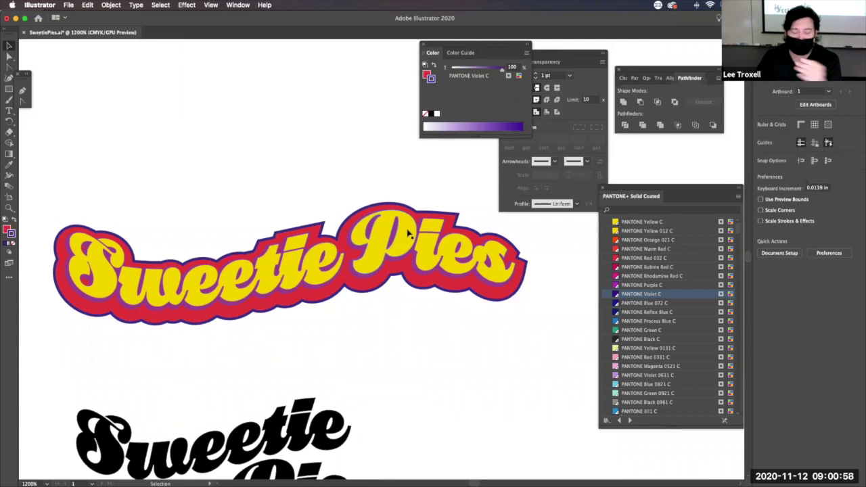
pyautogui.press('super+v')
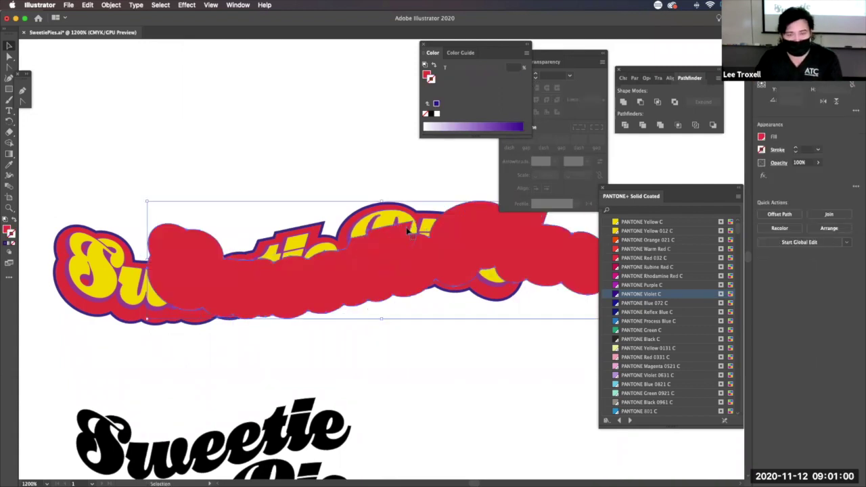
pyautogui.press('super+z')
# Paste two copies of the yellow wordmark and stack them slightly offset in the empty space above the layered logo.
pyautogui.click(382, 245)
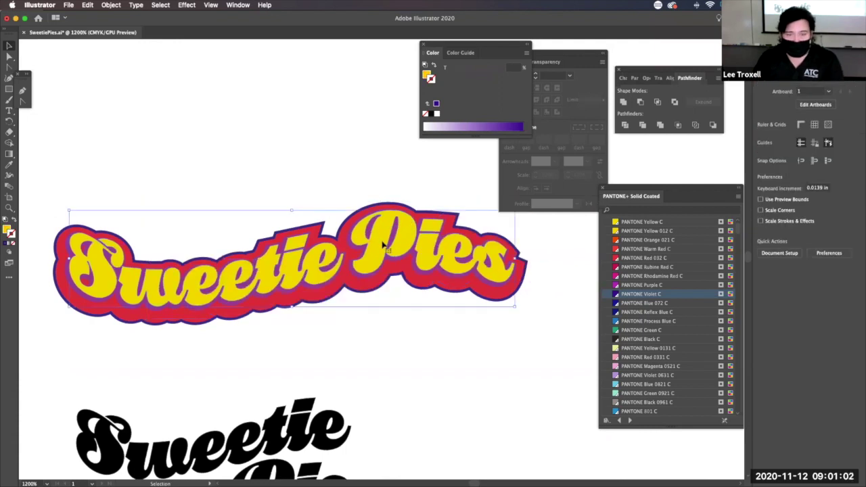
pyautogui.press('super+v')
pyautogui.moveTo(389, 262); pyautogui.dragTo(254, 145)
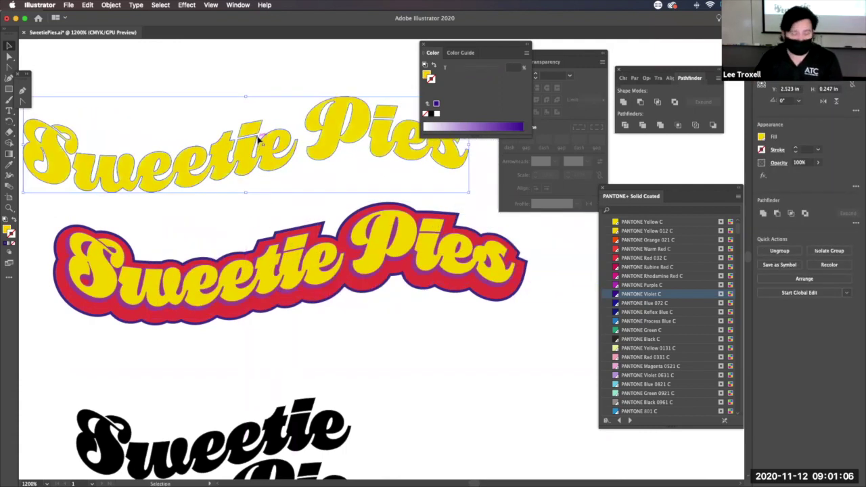
pyautogui.press('super+v')
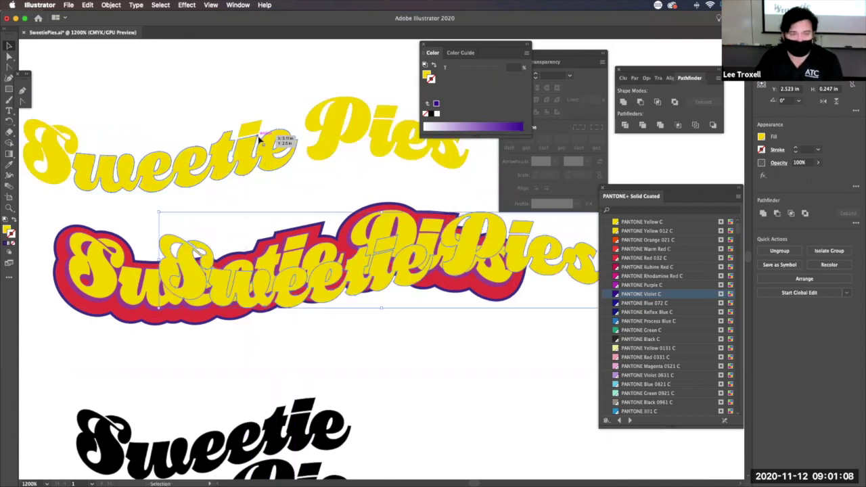
pyautogui.moveTo(280, 136); pyautogui.dragTo(269, 155)
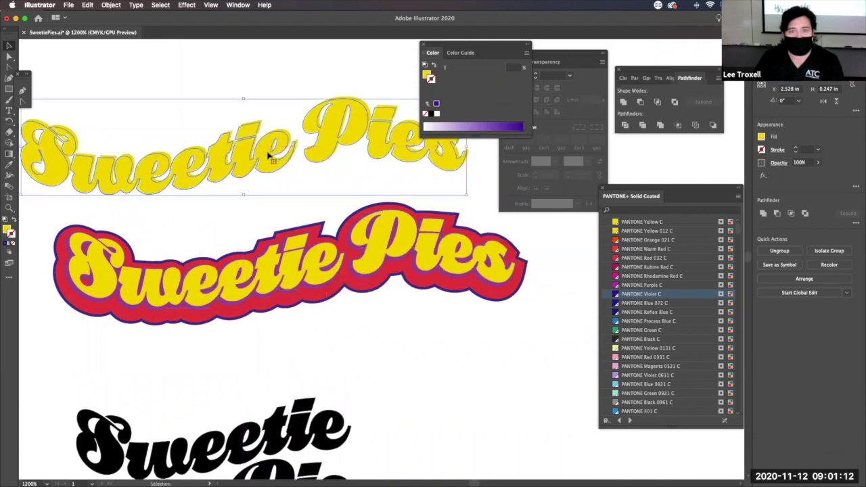
pyautogui.click(116, 70)
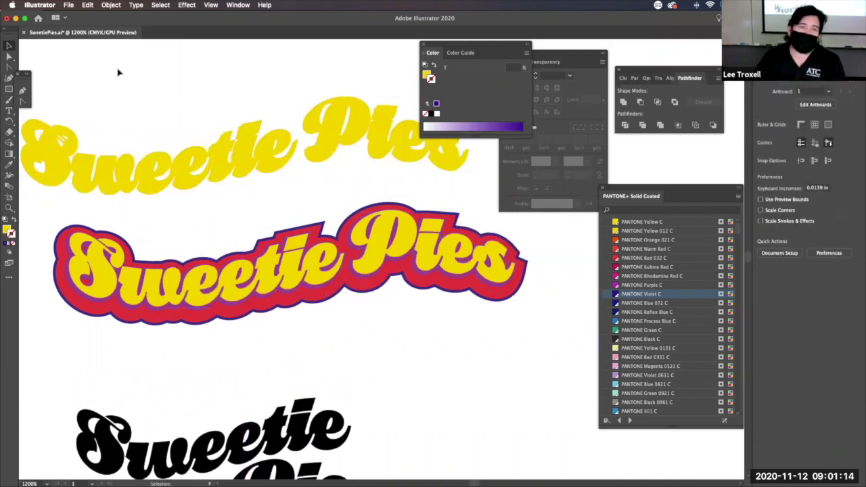
# Fill the rear yellow copy with PANTONE Rhodamine Red C and no stroke, and place the front copy back over it slightly offset.
pyautogui.click(263, 126)
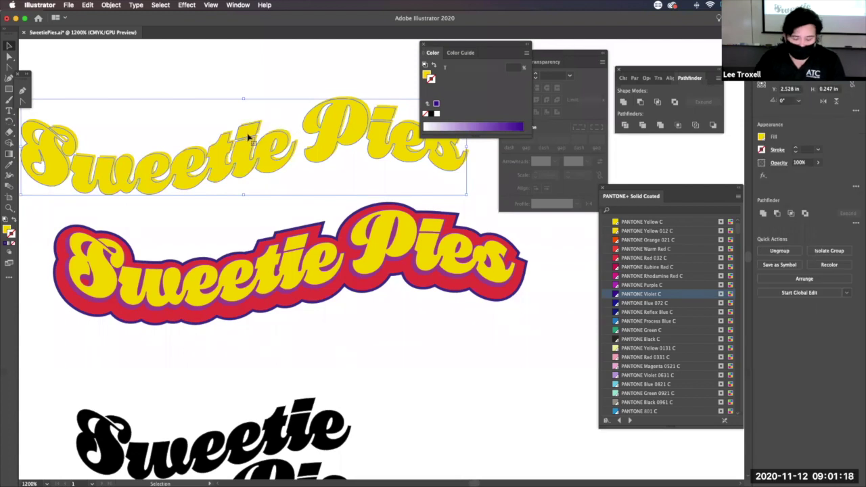
pyautogui.moveTo(248, 139); pyautogui.dragTo(248, 167)
pyautogui.click(254, 125)
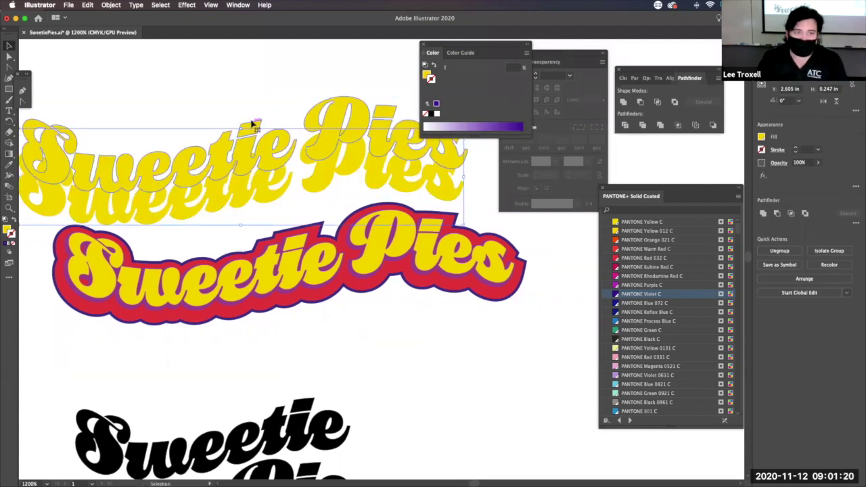
pyautogui.click(618, 276)
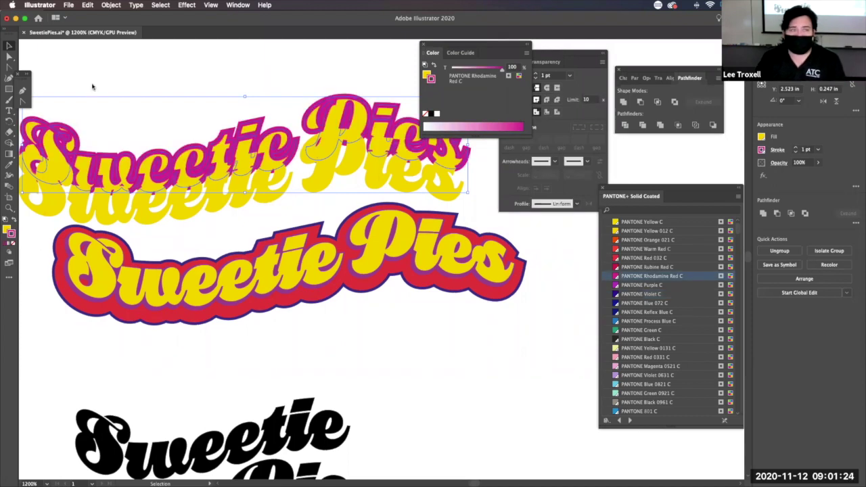
pyautogui.click(15, 221)
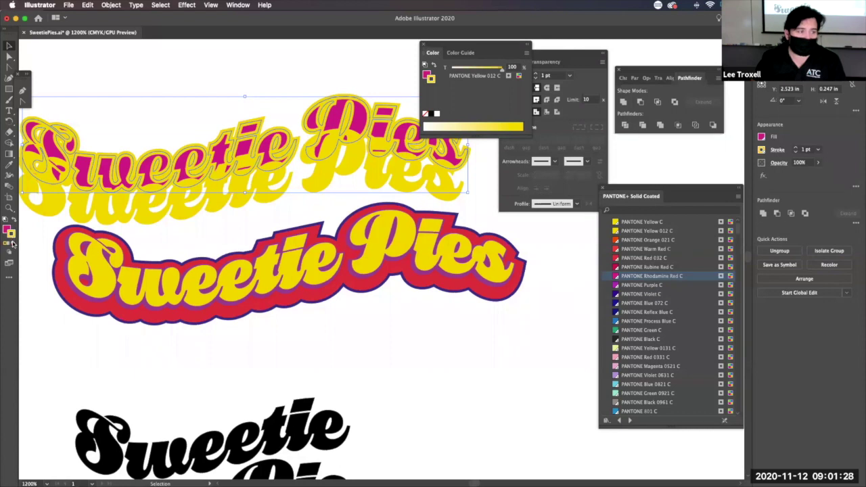
pyautogui.moveTo(139, 218); pyautogui.dragTo(149, 195)
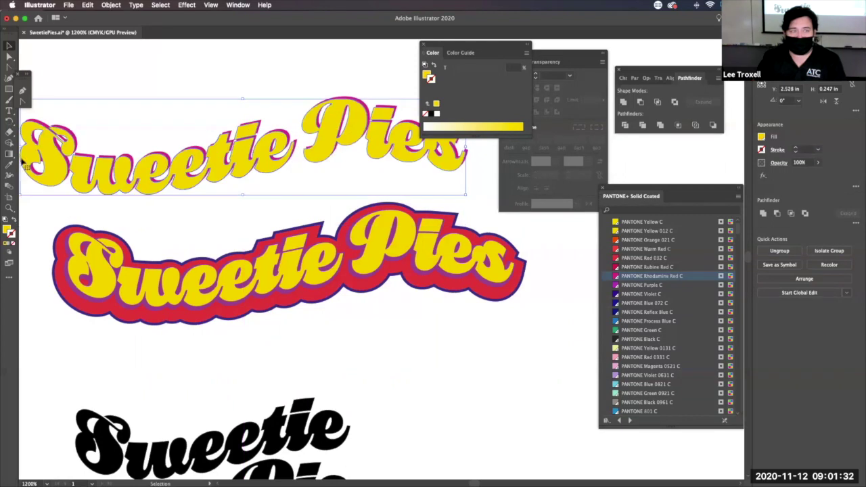
# Give the front wordmark copy a white fill and no stroke so only the pink shadow edges show.
pyautogui.click(6, 230)
pyautogui.click(6, 220)
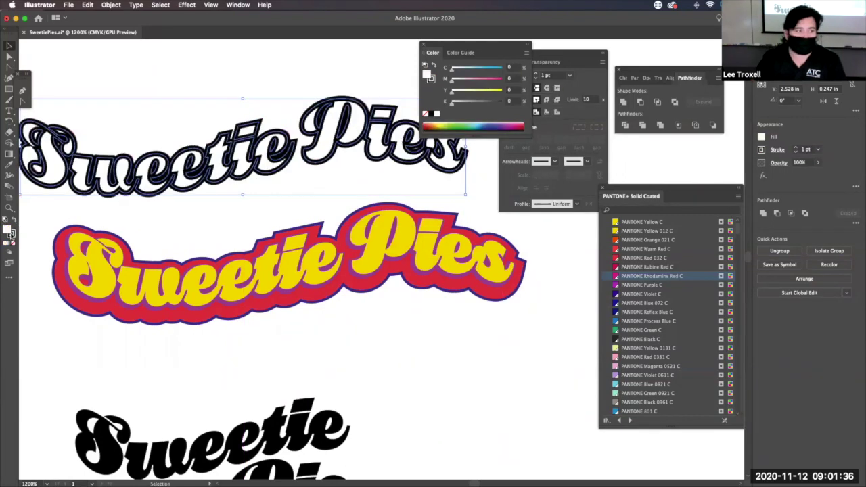
pyautogui.click(12, 245)
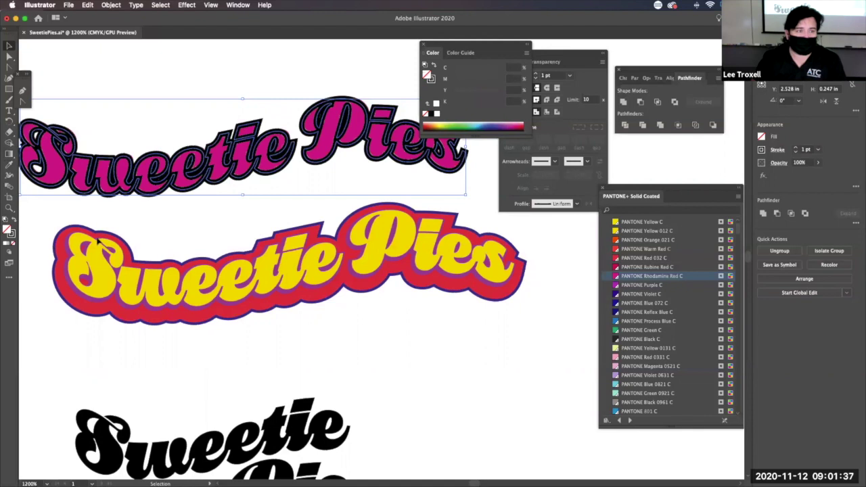
pyautogui.click(5, 222)
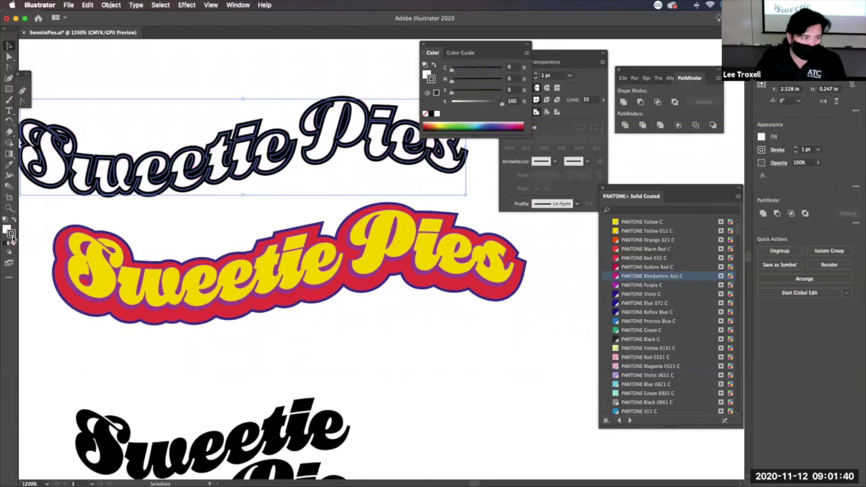
pyautogui.click(13, 245)
pyautogui.click(196, 62)
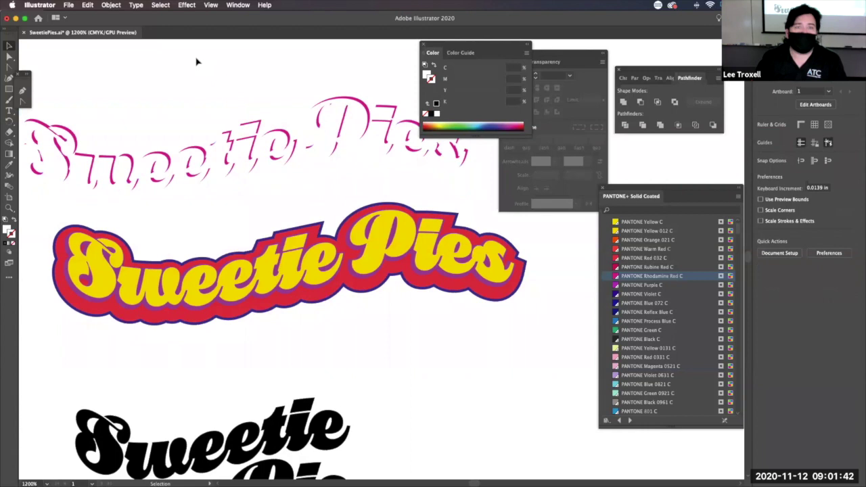
# Bring the white front wordmark closer over the pink copy and turn off snapping to the perspective grid.
pyautogui.moveTo(207, 146); pyautogui.dragTo(204, 156)
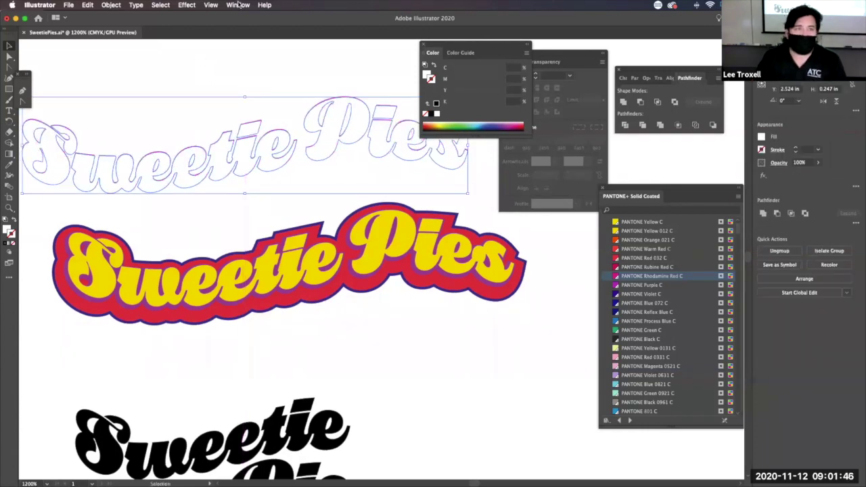
pyautogui.click(238, 5)
pyautogui.moveTo(210, 6)
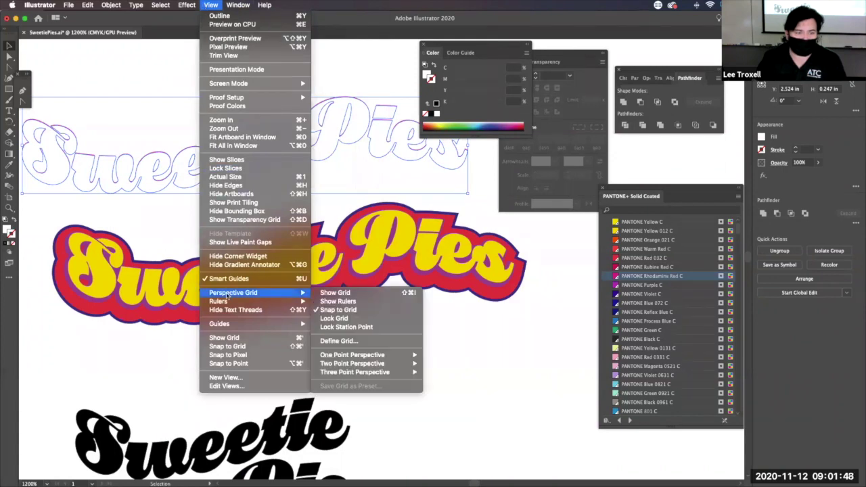
pyautogui.moveTo(229, 296)
pyautogui.click(340, 310)
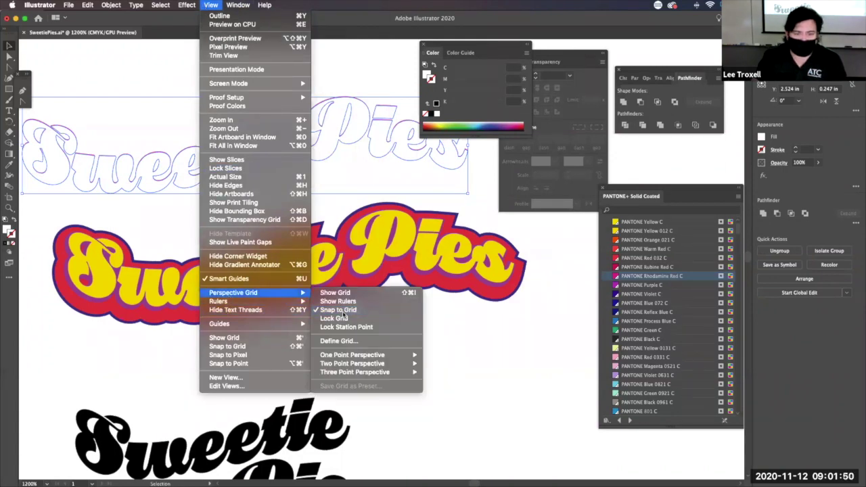
# Fine-tune the white front wordmark's position over the pink copy so only a thin pink shadow edge shows.
pyautogui.moveTo(199, 156); pyautogui.dragTo(199, 157)
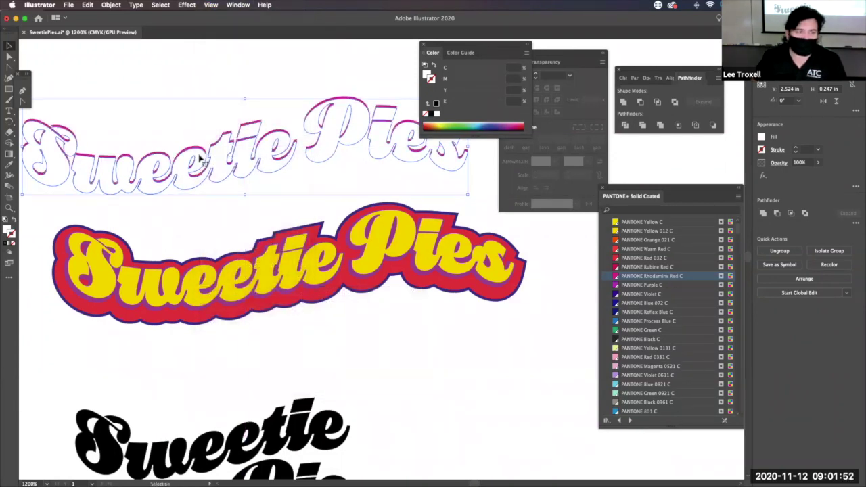
pyautogui.moveTo(258, 92); pyautogui.dragTo(404, 222)
pyautogui.moveTo(329, 237); pyautogui.dragTo(329, 236)
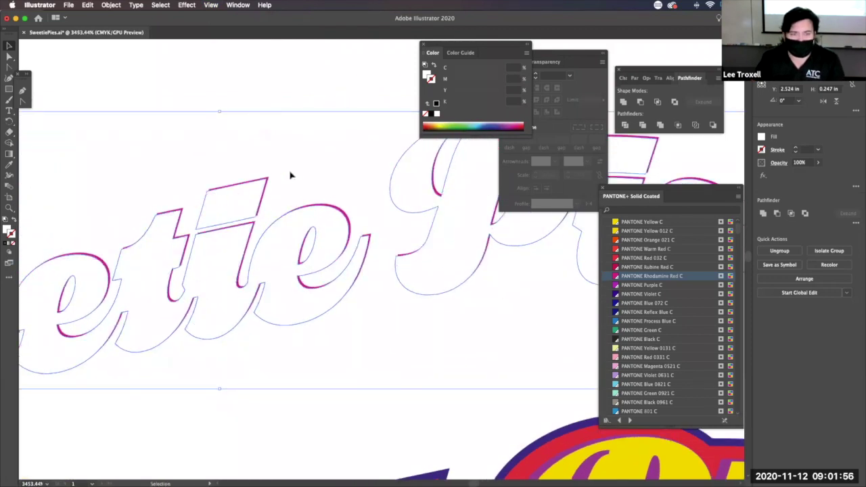
pyautogui.click(292, 44)
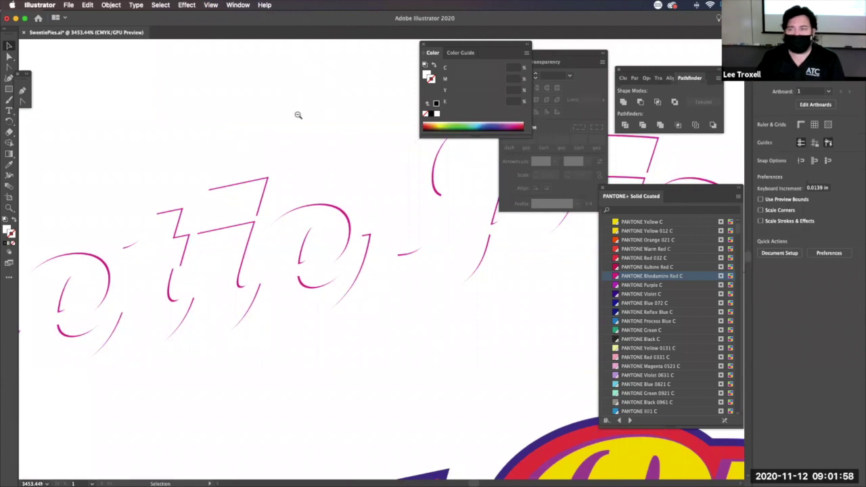
pyautogui.keyDown('alt'); pyautogui.keyDown('super'); pyautogui.click(328, 175); pyautogui.keyUp('super'); pyautogui.keyUp('alt')
pyautogui.keyDown('alt'); pyautogui.keyDown('super'); pyautogui.click(328, 175); pyautogui.keyUp('super'); pyautogui.keyUp('alt')
pyautogui.keyDown('alt'); pyautogui.keyDown('super'); pyautogui.click(315, 211); pyautogui.keyUp('super'); pyautogui.keyUp('alt')
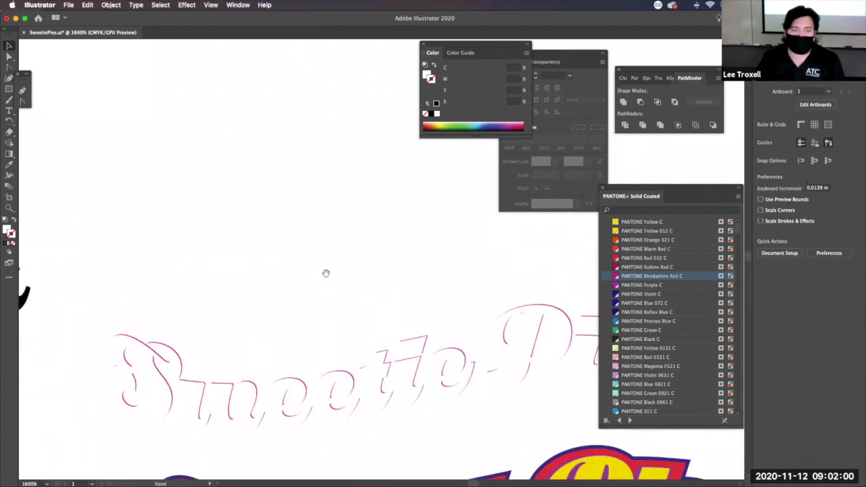
pyautogui.scroll(-5, 322, 274)
pyautogui.hscroll(3, 322, 274)
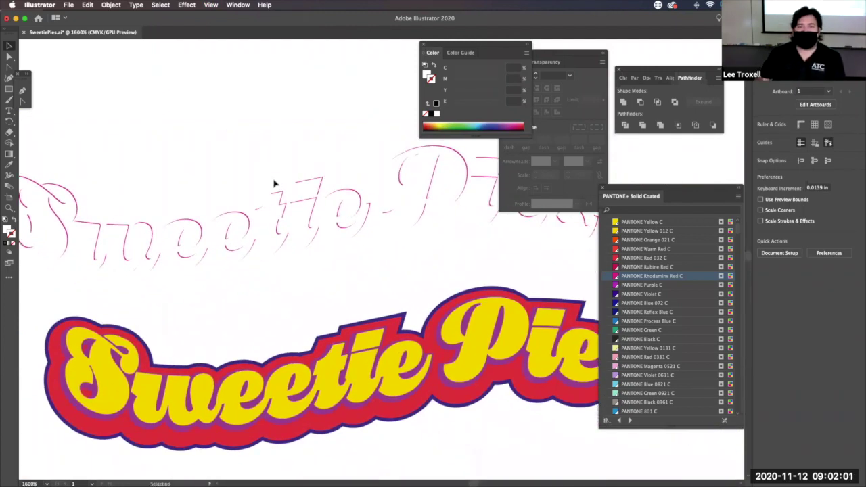
# Try to subtract the entire white front wordmark from the pink copy behind it with Minus Front.
pyautogui.click(277, 226)
pyautogui.press('Delete')
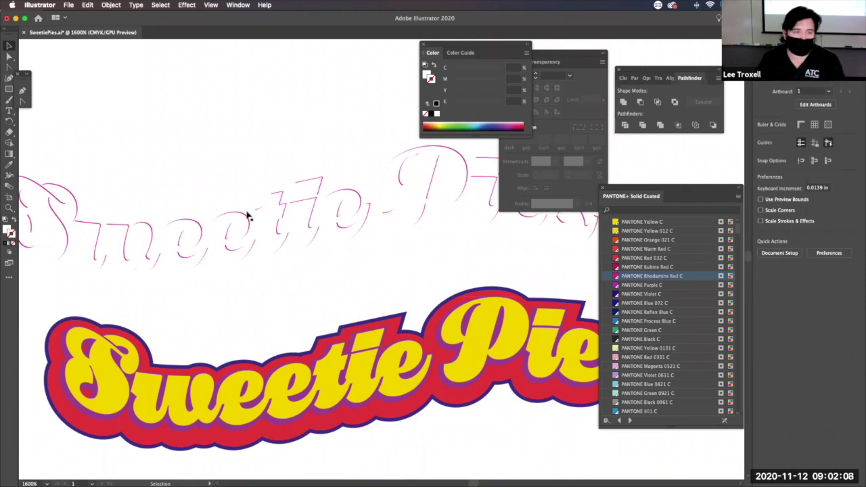
pyautogui.moveTo(220, 87); pyautogui.dragTo(333, 269)
pyautogui.press('z')
pyautogui.keyDown('alt'); pyautogui.click(367, 231); pyautogui.keyUp('alt')
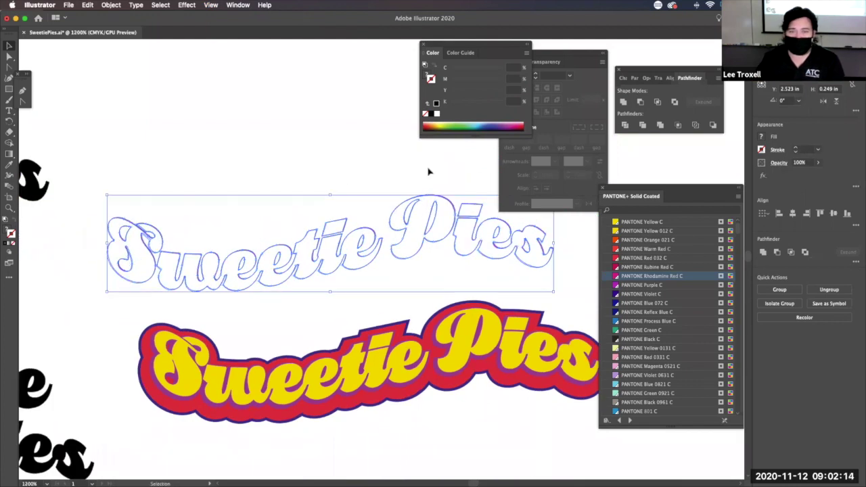
pyautogui.click(195, 137)
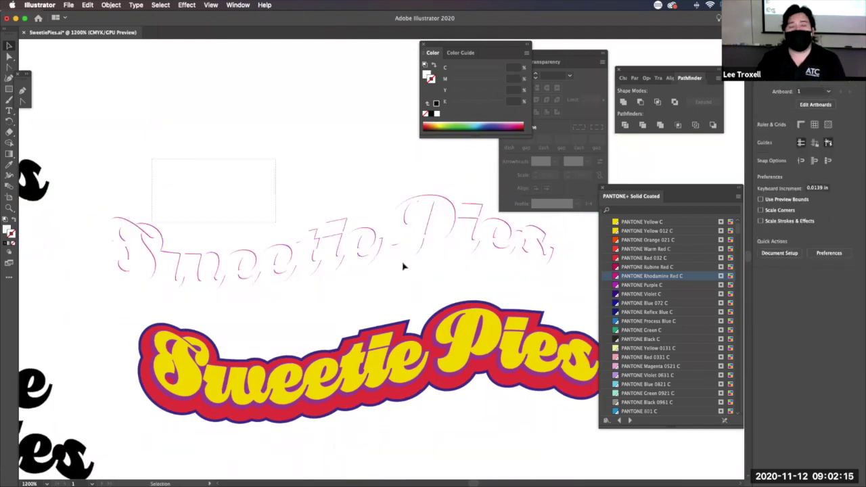
pyautogui.click(538, 288)
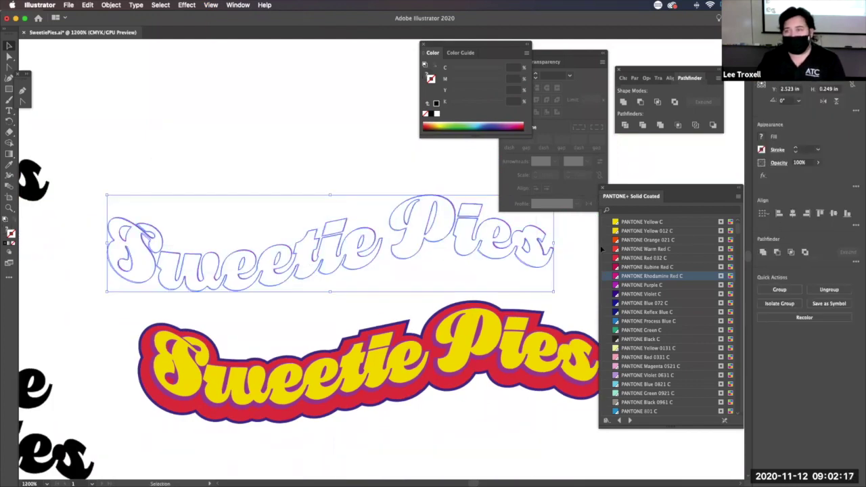
pyautogui.click(640, 103)
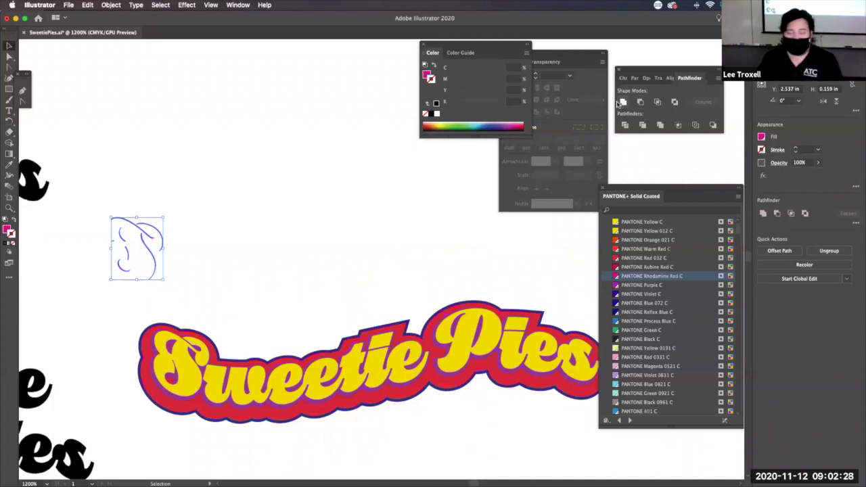
pyautogui.press('super+z')
# Fill the white front wordmark copy with PANTONE Yellow C.
pyautogui.click(70, 161)
pyautogui.click(135, 265)
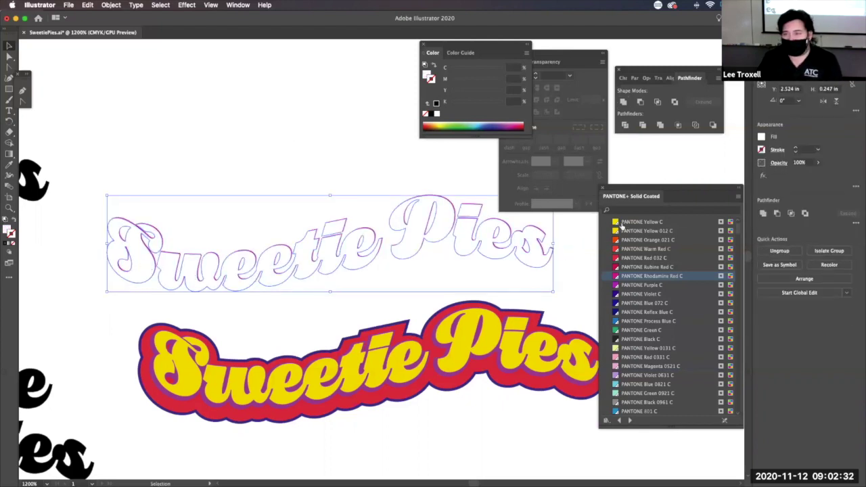
pyautogui.press('x')
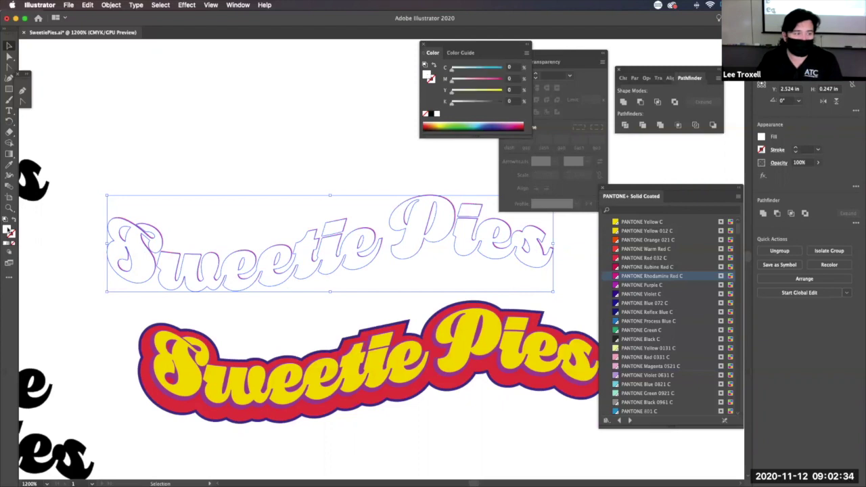
pyautogui.click(290, 122)
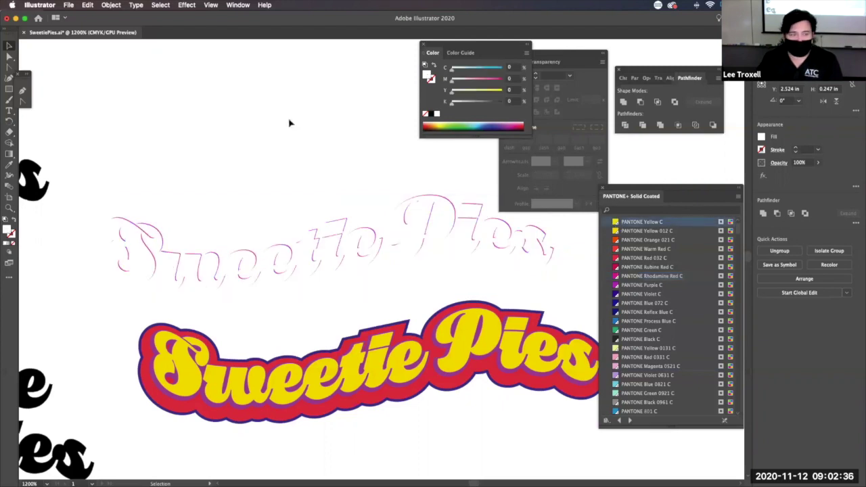
pyautogui.click(313, 279)
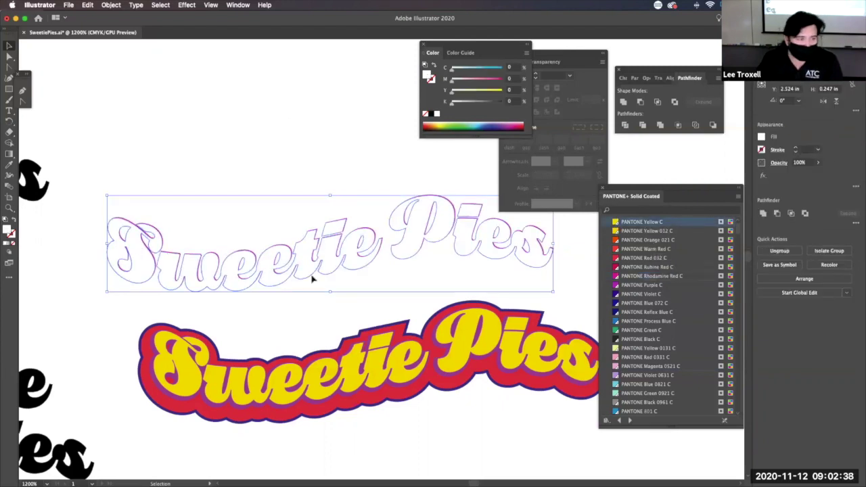
pyautogui.click(645, 224)
pyautogui.click(141, 195)
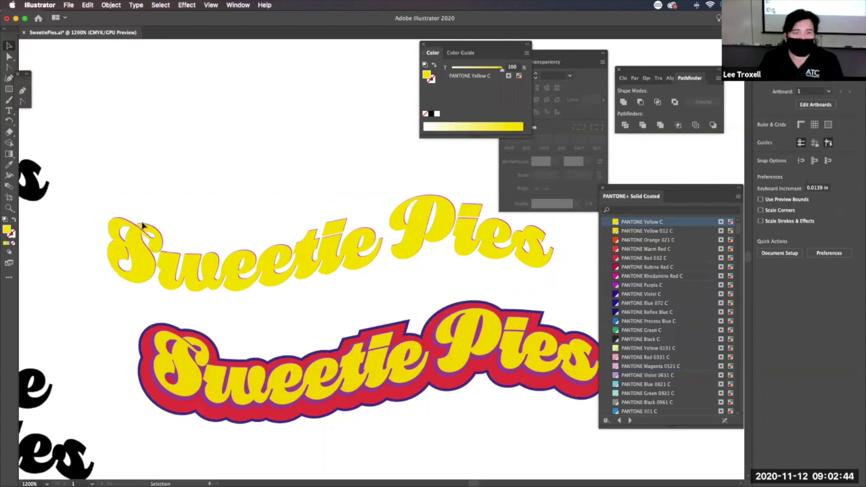
# Ungroup both stacked wordmark copies into words and ungroup the word Sweetie again into smaller parts.
pyautogui.click(180, 263)
pyautogui.moveTo(103, 166); pyautogui.dragTo(559, 280)
pyautogui.click(111, 5)
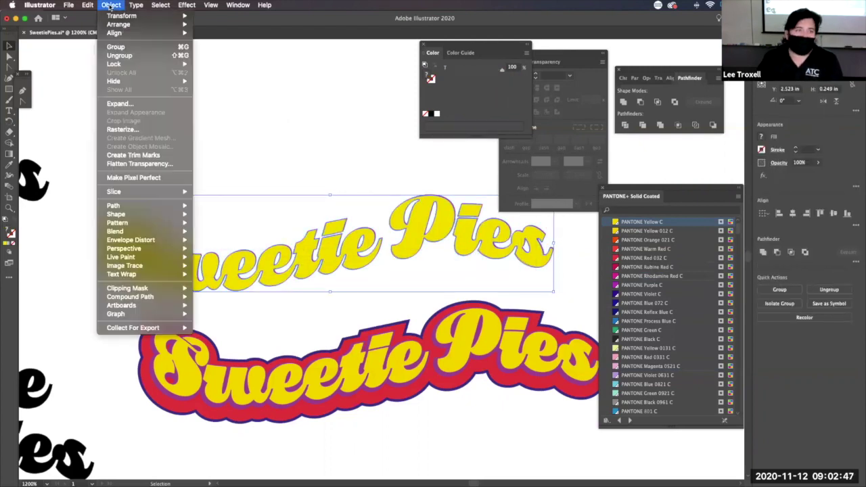
pyautogui.click(119, 55)
pyautogui.click(133, 187)
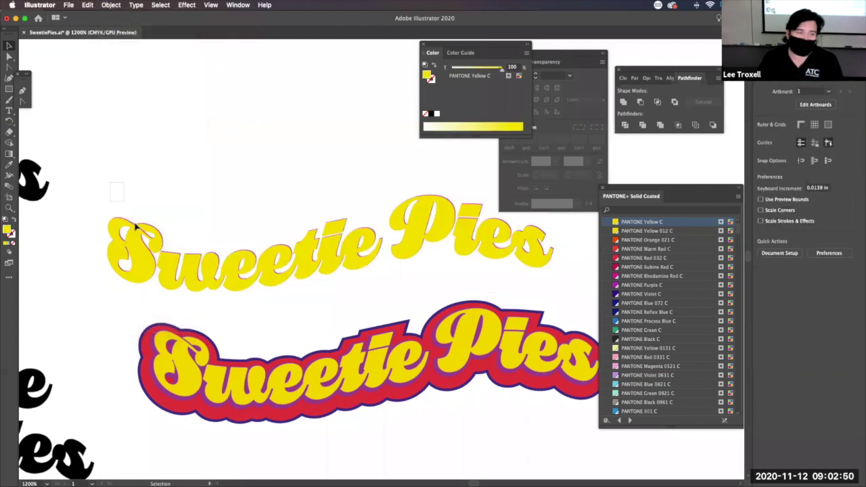
pyautogui.click(142, 249)
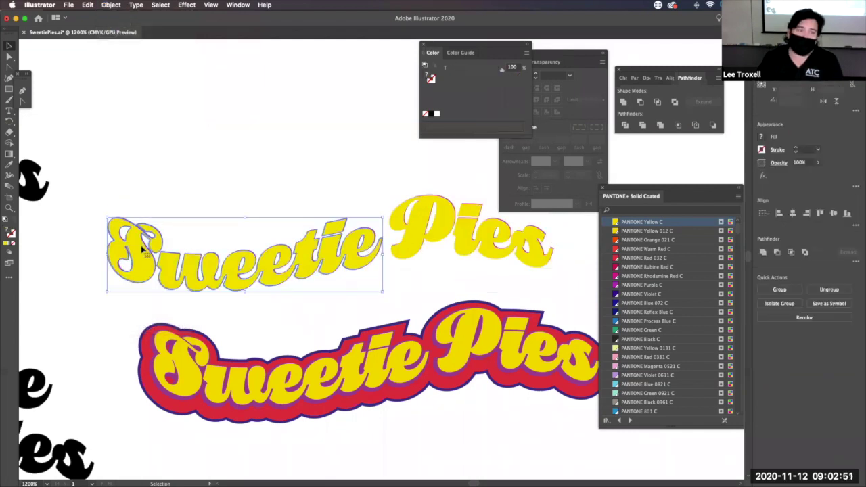
pyautogui.click(111, 5)
pyautogui.click(120, 55)
pyautogui.click(153, 182)
# Undo a trial Unite of the two stacked S shapes and subtract the yellow S from the pink one with Minus Front.
pyautogui.moveTo(93, 194); pyautogui.dragTo(140, 273)
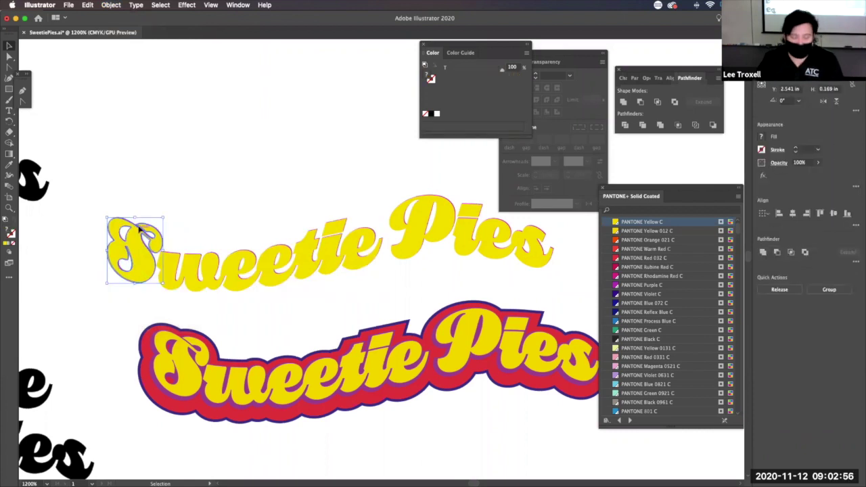
pyautogui.moveTo(119, 188); pyautogui.dragTo(327, 324)
pyautogui.moveTo(327, 324); pyautogui.dragTo(302, 96)
pyautogui.click(346, 113)
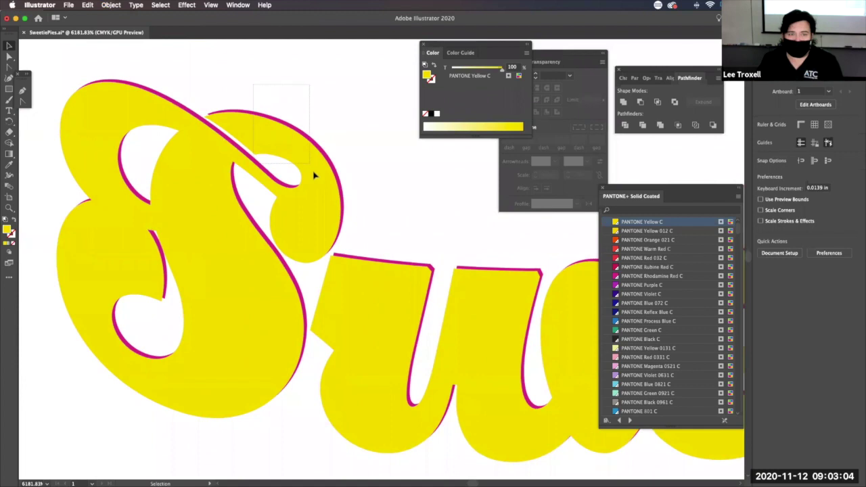
pyautogui.click(319, 188)
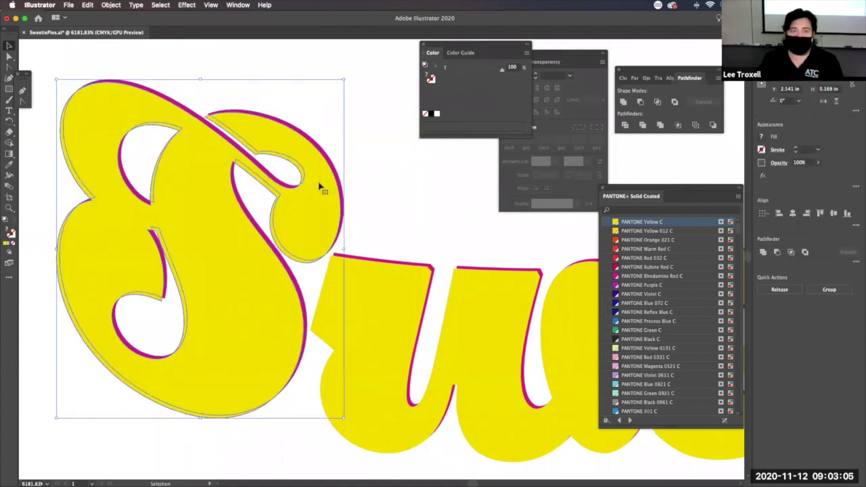
pyautogui.click(624, 102)
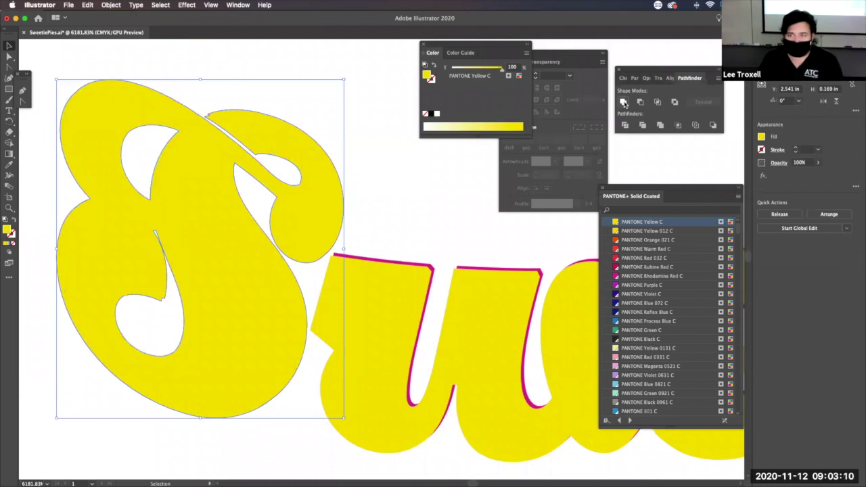
pyautogui.press('super+z')
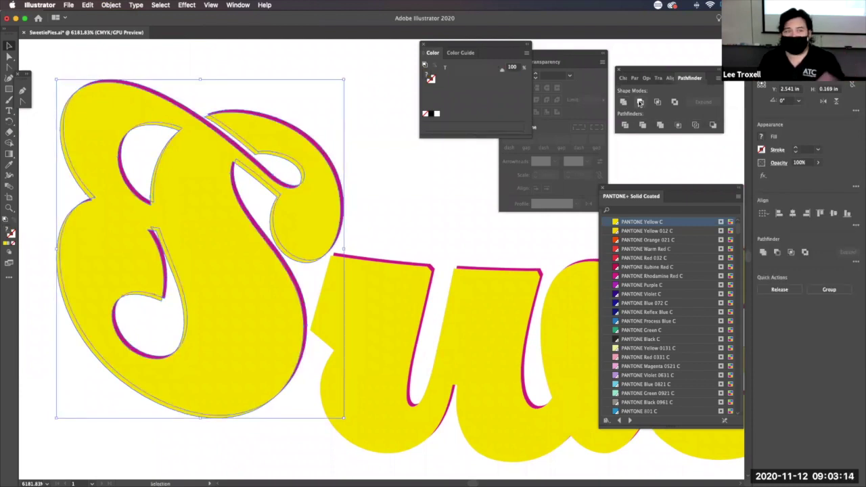
pyautogui.click(640, 102)
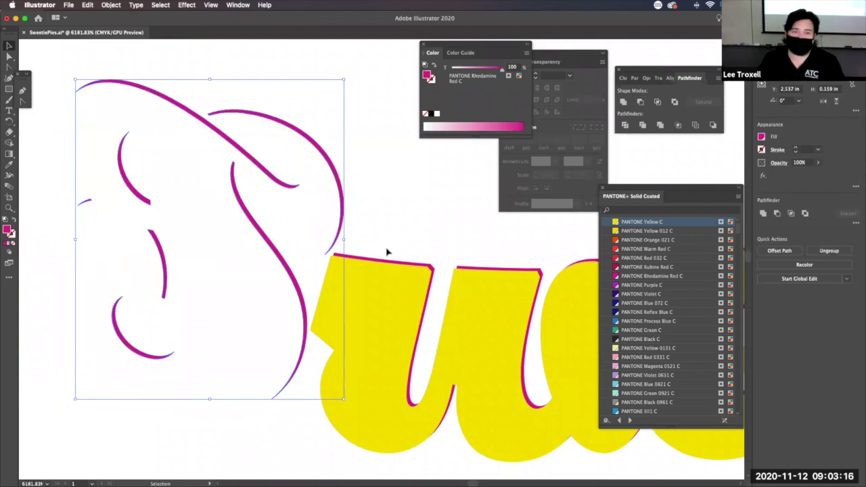
# Try to subtract the yellow "weetie" letters from the pink ones behind them in a single Minus Front operation.
pyautogui.click(418, 293)
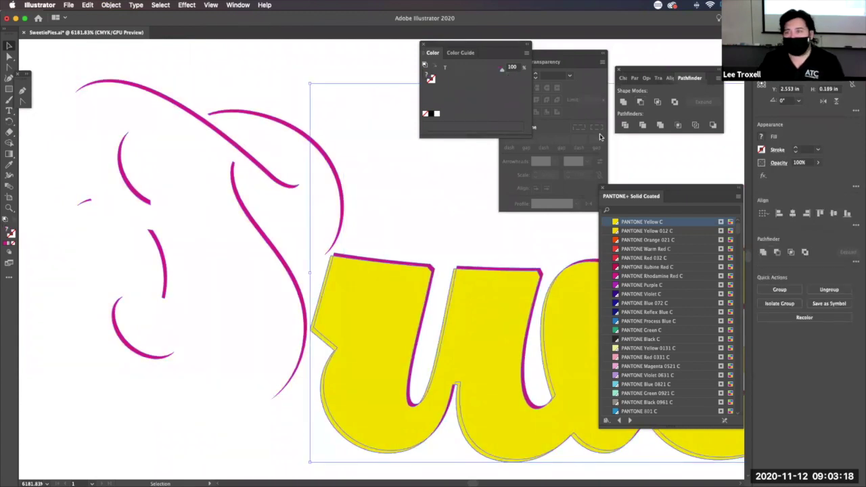
pyautogui.moveTo(518, 319); pyautogui.dragTo(228, 301)
pyautogui.moveTo(386, 322); pyautogui.dragTo(176, 295)
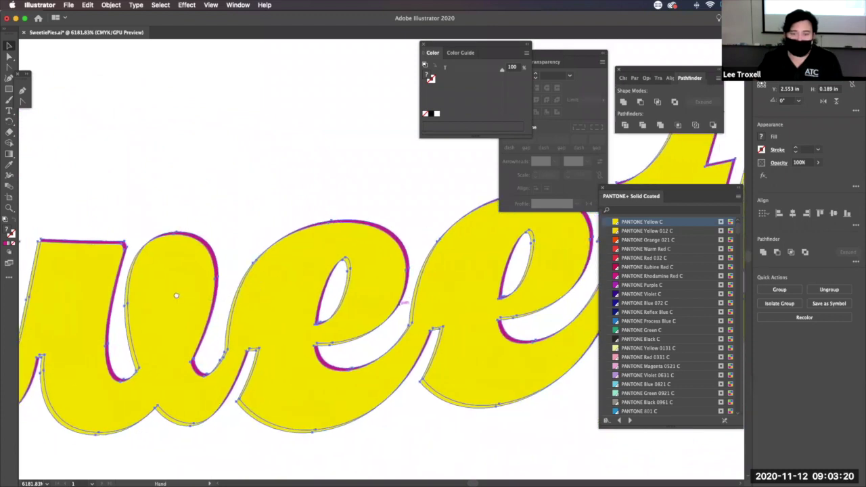
pyautogui.moveTo(436, 325); pyautogui.dragTo(220, 421)
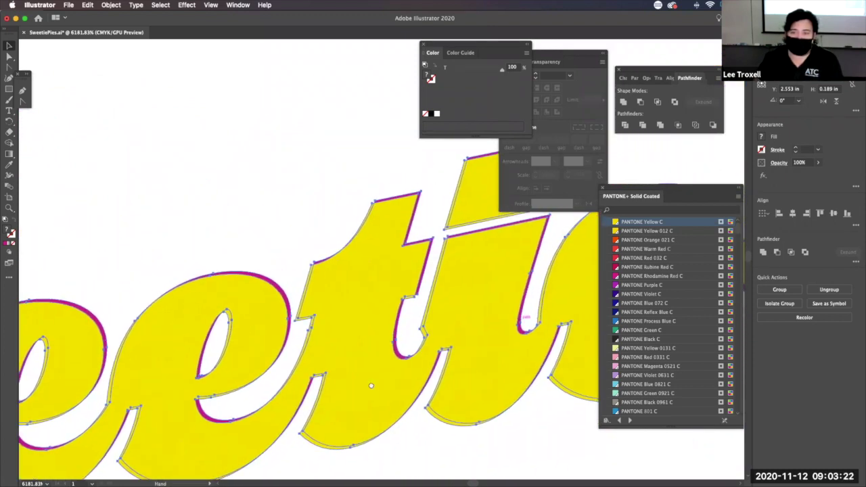
pyautogui.moveTo(390, 375); pyautogui.dragTo(317, 412)
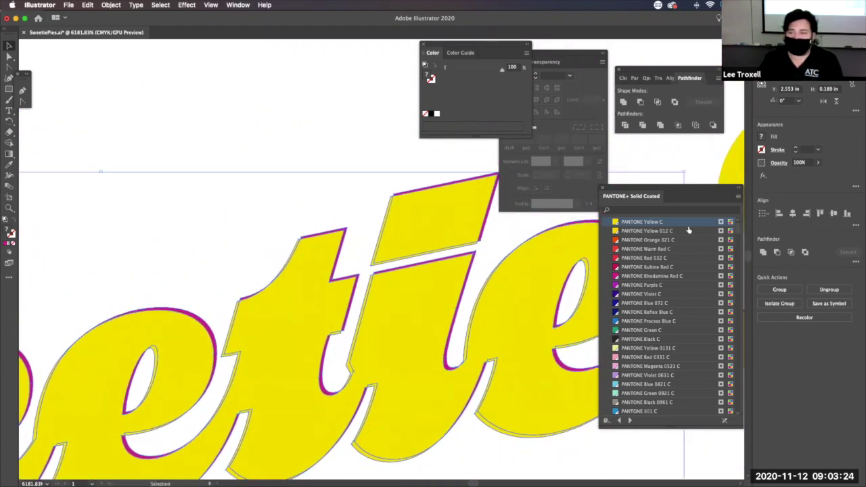
pyautogui.click(641, 102)
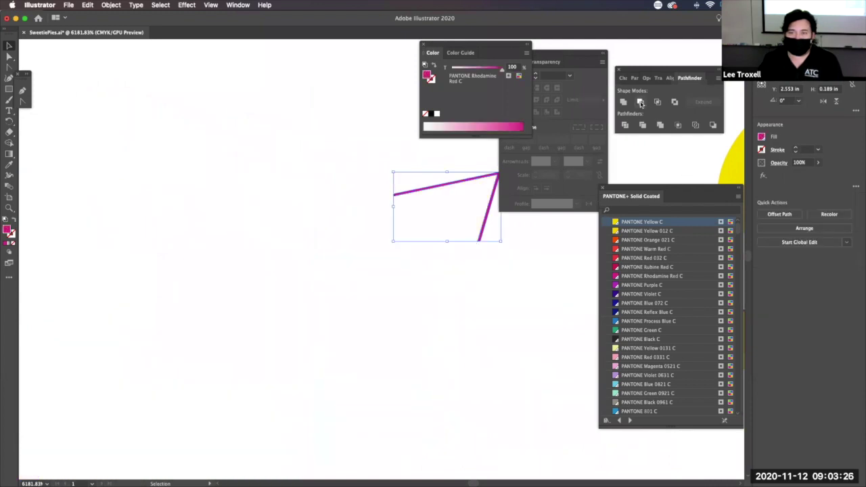
pyautogui.hotkey('ctrl', 'z')
pyautogui.click(331, 152)
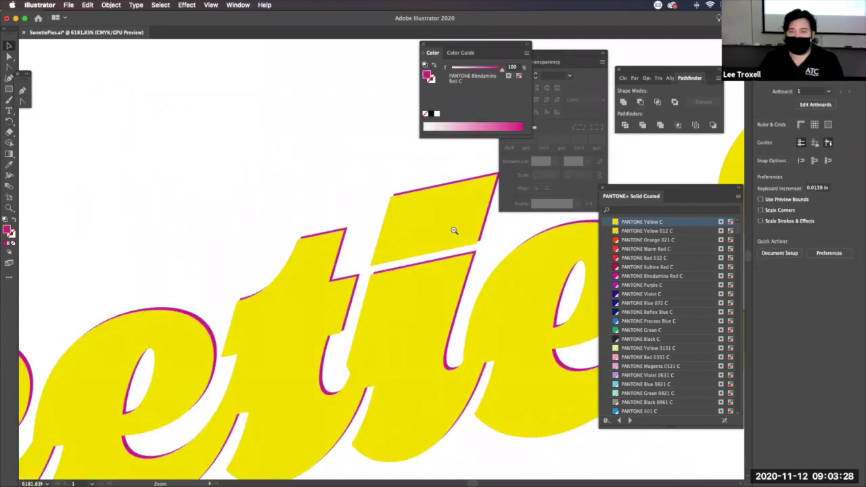
# Ungroup the stacked yellow and pink "weetie" copies so the letter body separates from the i dot.
pyautogui.press('super+minus')
pyautogui.press('super+minus')
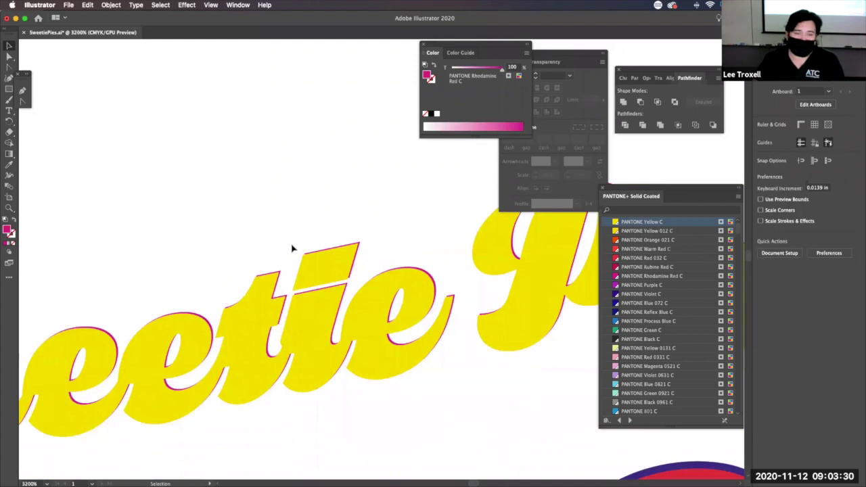
pyautogui.click(269, 295)
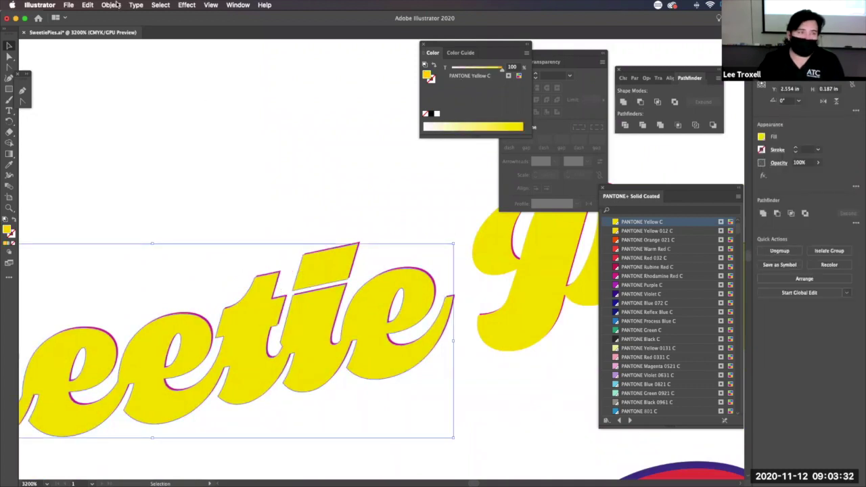
pyautogui.click(116, 5)
pyautogui.click(116, 60)
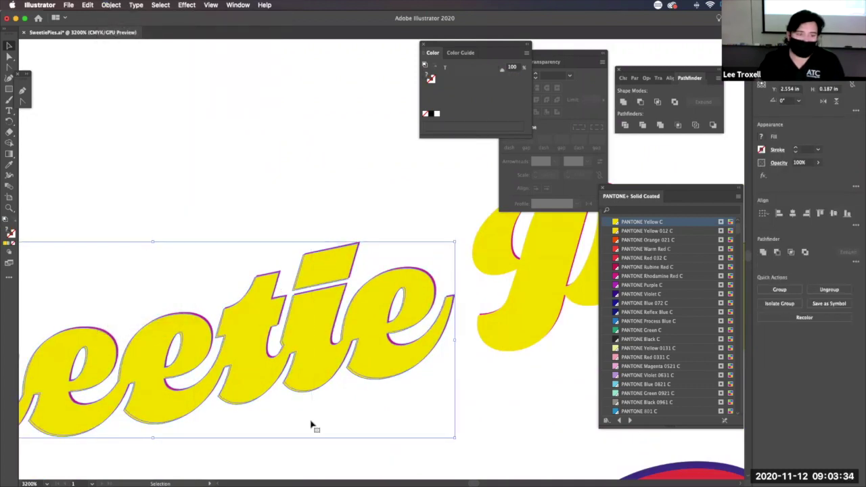
pyautogui.click(105, 6)
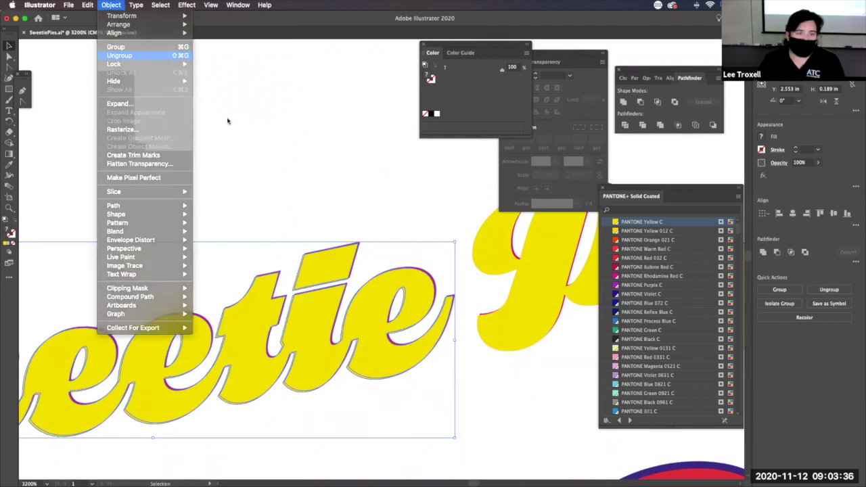
pyautogui.click(250, 241)
# Subtract the yellow "weetie" letter body and the yellow i dot from the pink shapes behind them with Minus Front.
pyautogui.click(271, 342)
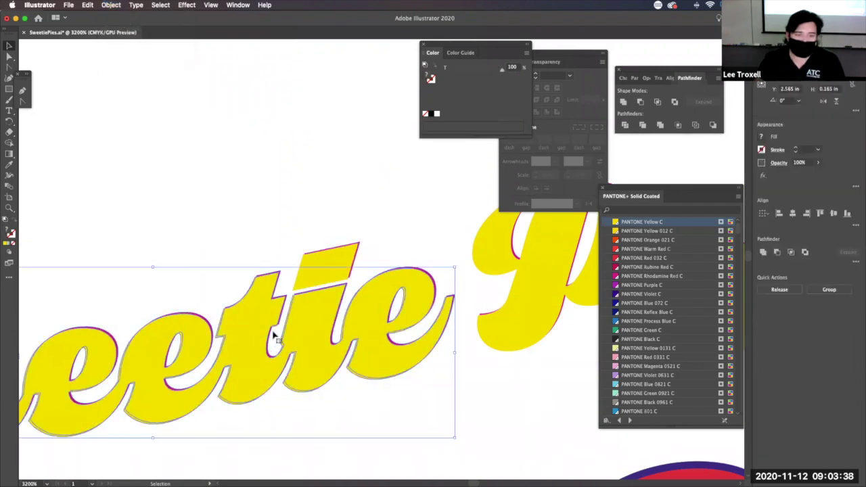
pyautogui.click(641, 102)
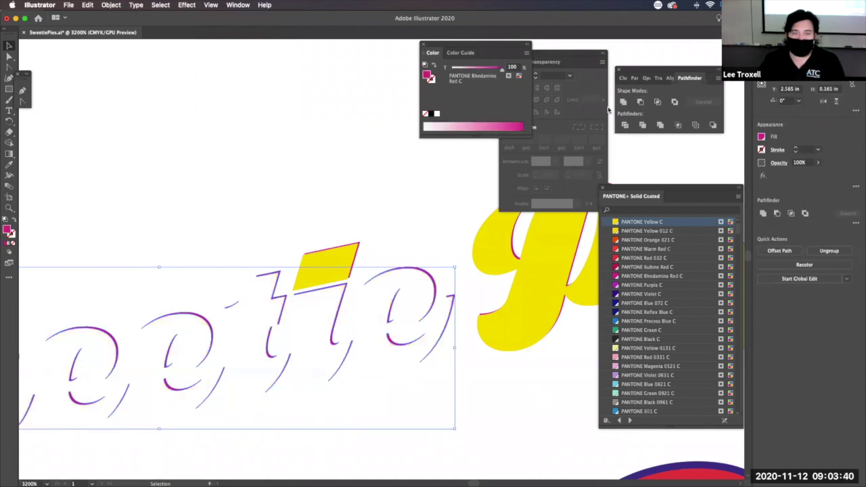
pyautogui.click(350, 257)
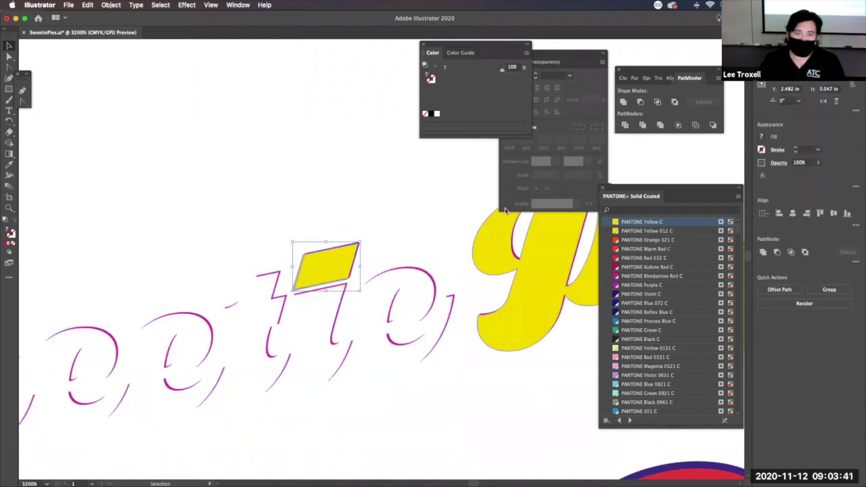
pyautogui.click(640, 102)
# Ungroup both stacked "Pies" copies and subtract the yellow P from the pink P with Minus Front.
pyautogui.moveTo(372, 212); pyautogui.dragTo(144, 200)
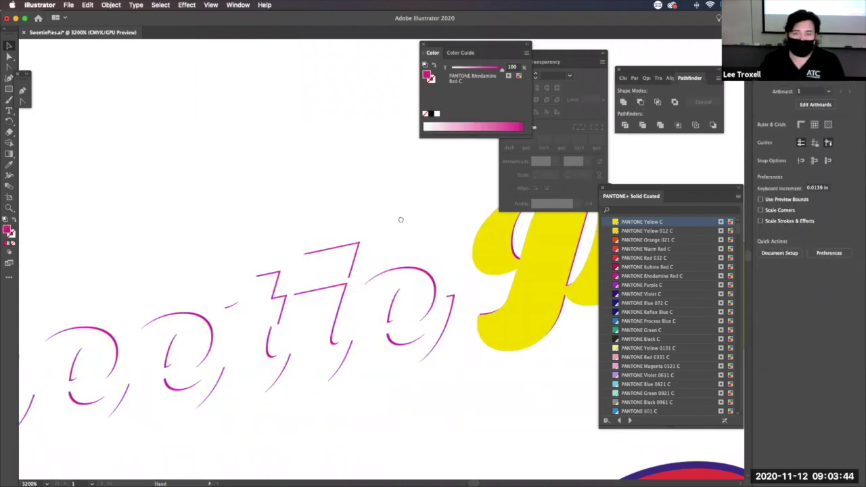
pyautogui.hscroll(10, 400, 219)
pyautogui.click(437, 215)
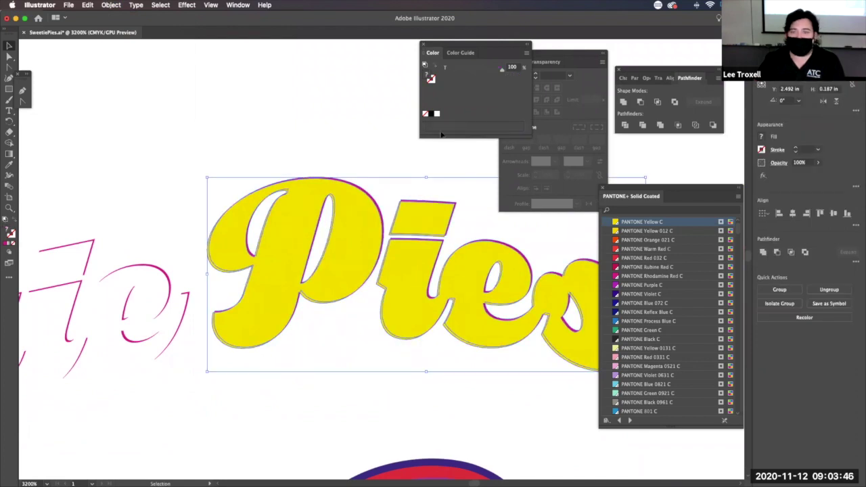
pyautogui.click(111, 5)
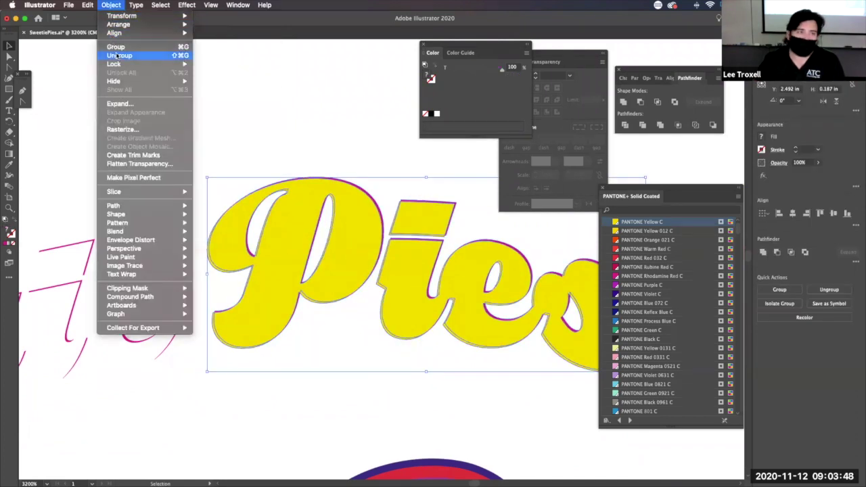
pyautogui.click(268, 145)
pyautogui.click(329, 241)
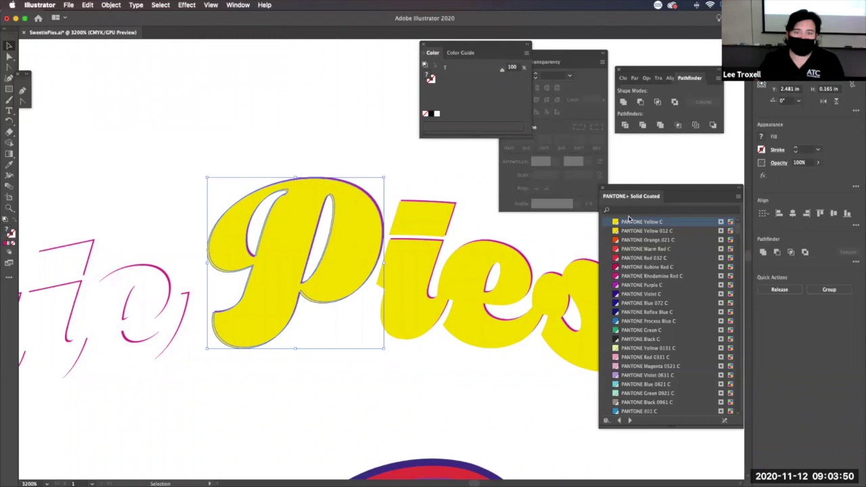
pyautogui.click(640, 102)
# Ungroup the stacked "ies" copies and subtract the yellow letters and i dot from the pink ones with Minus Front.
pyautogui.click(518, 318)
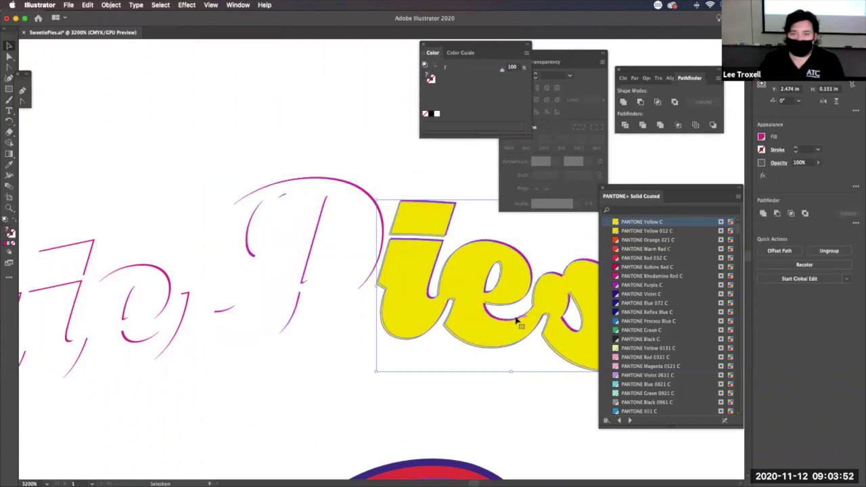
pyautogui.click(111, 4)
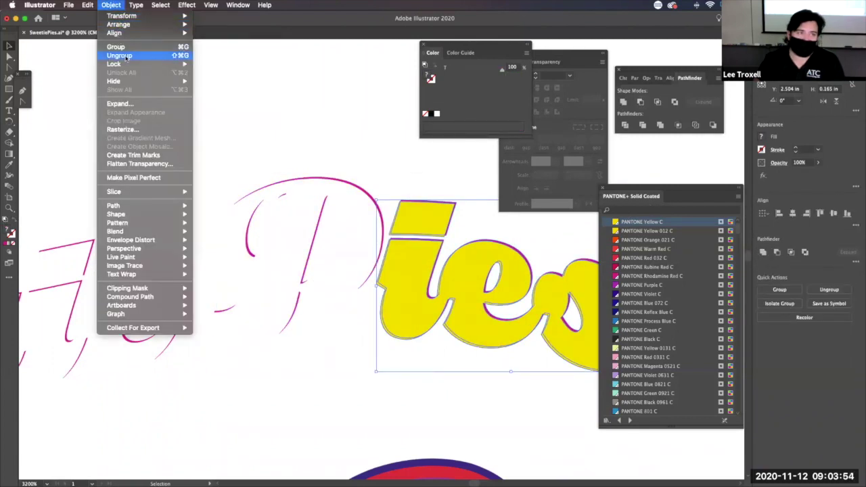
pyautogui.click(120, 54)
pyautogui.moveTo(355, 150); pyautogui.dragTo(111, 87)
pyautogui.click(402, 303)
pyautogui.moveTo(415, 344); pyautogui.dragTo(277, 195)
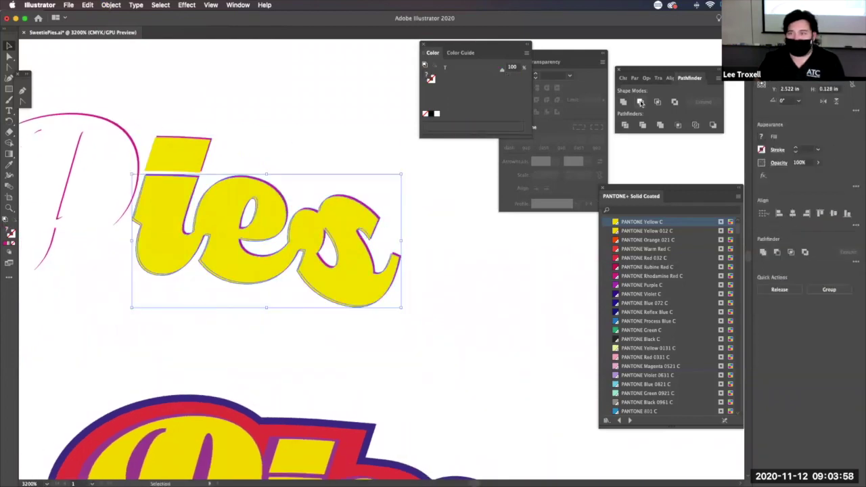
pyautogui.click(639, 101)
pyautogui.click(207, 160)
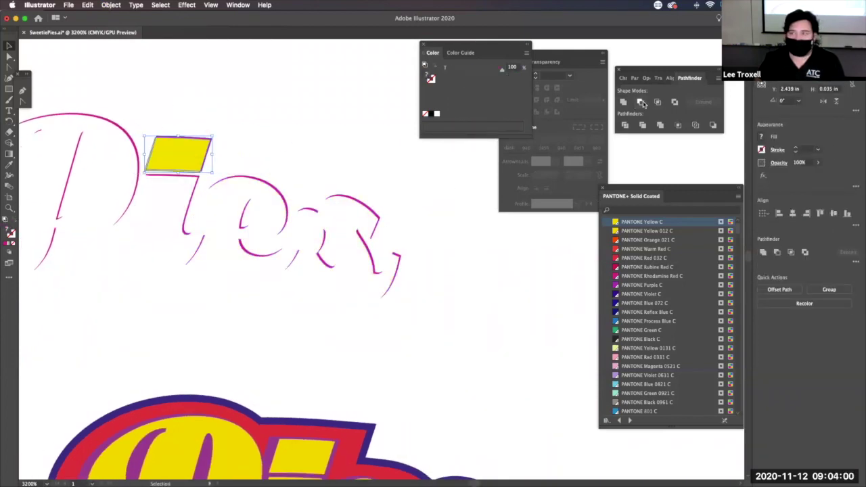
pyautogui.click(640, 101)
# Group all the thin pink shadow pieces of the word Sweetie.
pyautogui.keyDown('alt'); pyautogui.keyDown('super'); pyautogui.click(329, 164); pyautogui.keyUp('super'); pyautogui.keyUp('alt')
pyautogui.keyDown('alt'); pyautogui.keyDown('super'); pyautogui.click(311, 165); pyautogui.keyUp('super'); pyautogui.keyUp('alt')
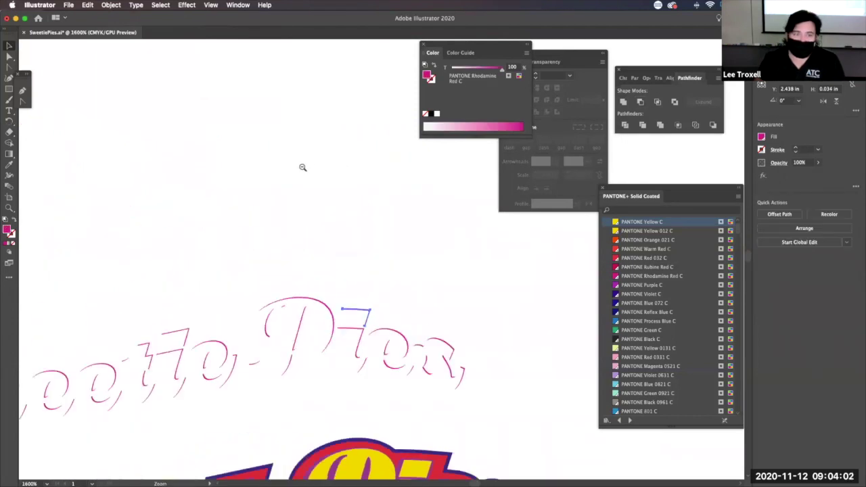
pyautogui.keyDown('alt'); pyautogui.keyDown('super'); pyautogui.click(302, 168); pyautogui.keyUp('super'); pyautogui.keyUp('alt')
pyautogui.keyDown('alt'); pyautogui.keyDown('super'); pyautogui.click(391, 234); pyautogui.keyUp('super'); pyautogui.keyUp('alt')
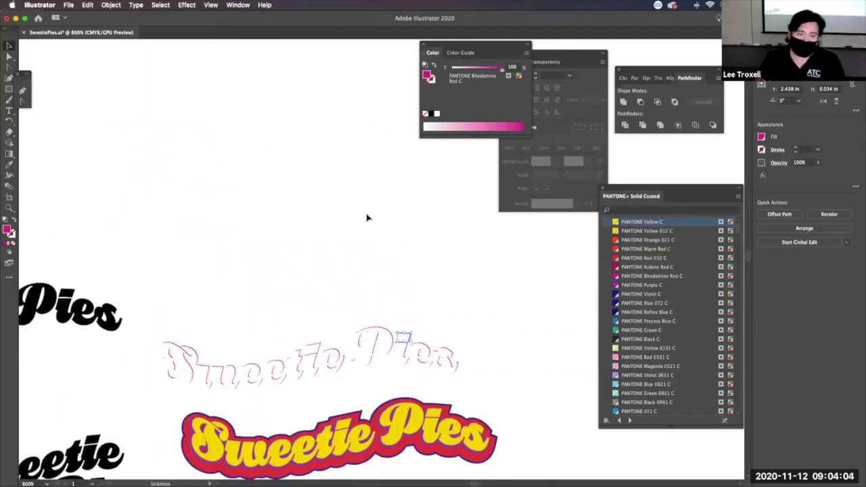
pyautogui.moveTo(152, 315); pyautogui.dragTo(346, 395)
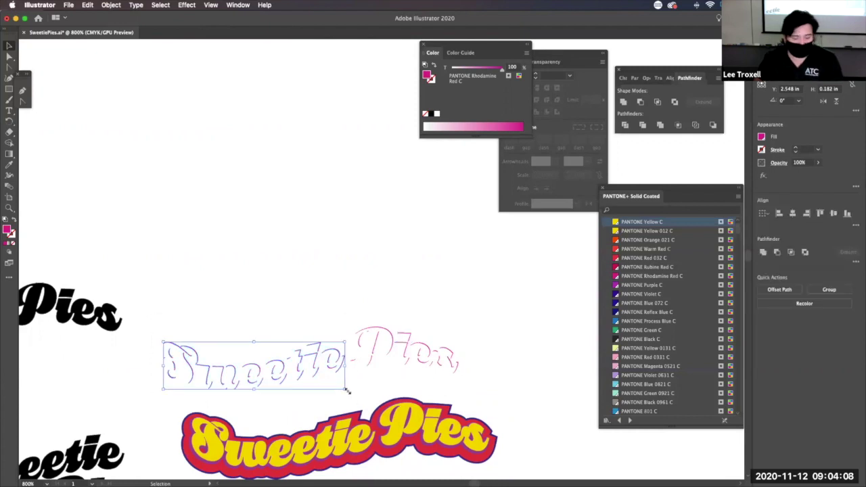
pyautogui.click(111, 5)
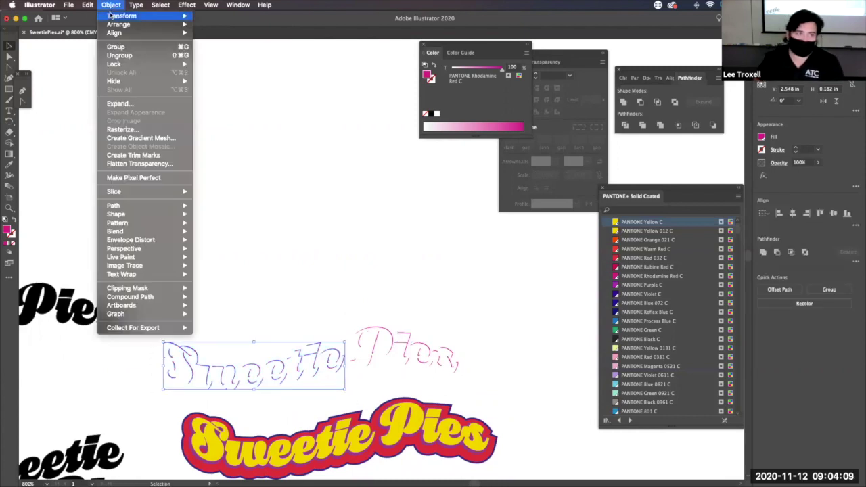
pyautogui.click(113, 49)
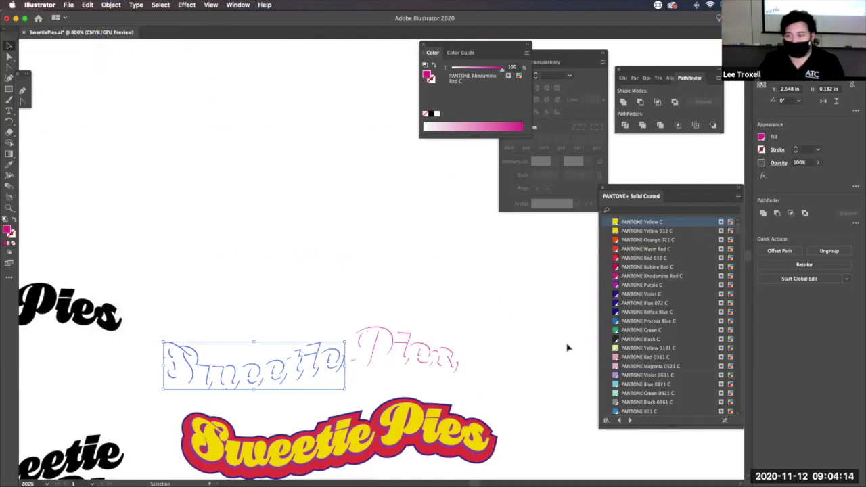
# Fill the grouped Sweetie slivers with PANTONE Yellow 0131 C and move them onto the yellow Sweetie lettering of the outlined logo.
pyautogui.click(617, 348)
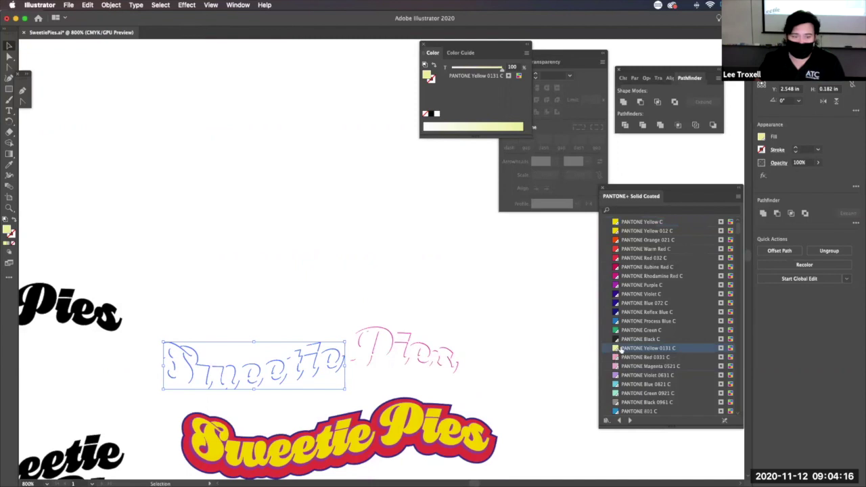
pyautogui.click(339, 291)
pyautogui.moveTo(309, 358); pyautogui.dragTo(368, 437)
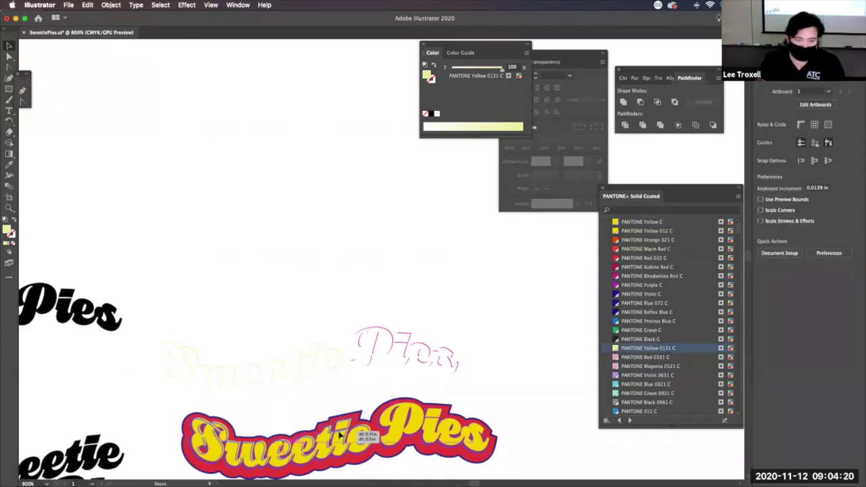
# Fine-tune the position of the pale yellow slivers so they run as highlights just inside the yellow Sweetie letters' edges.
pyautogui.moveTo(194, 370); pyautogui.dragTo(313, 168)
pyautogui.moveTo(214, 310); pyautogui.dragTo(213, 308)
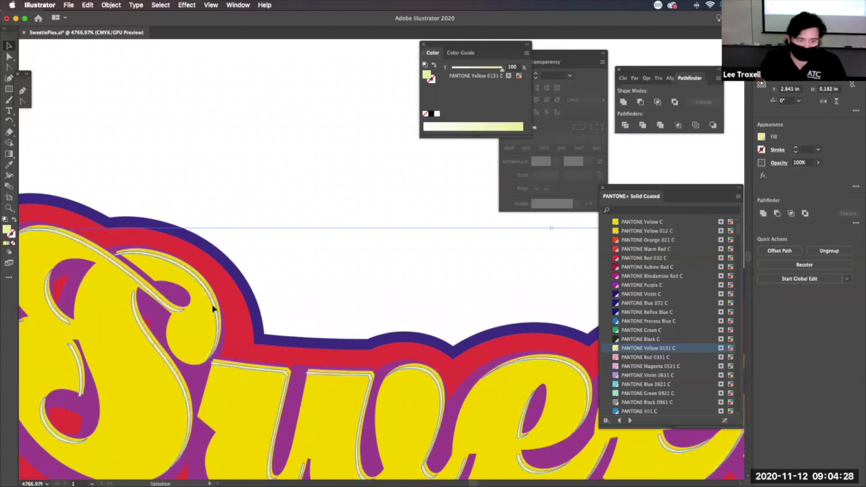
pyautogui.click(257, 171)
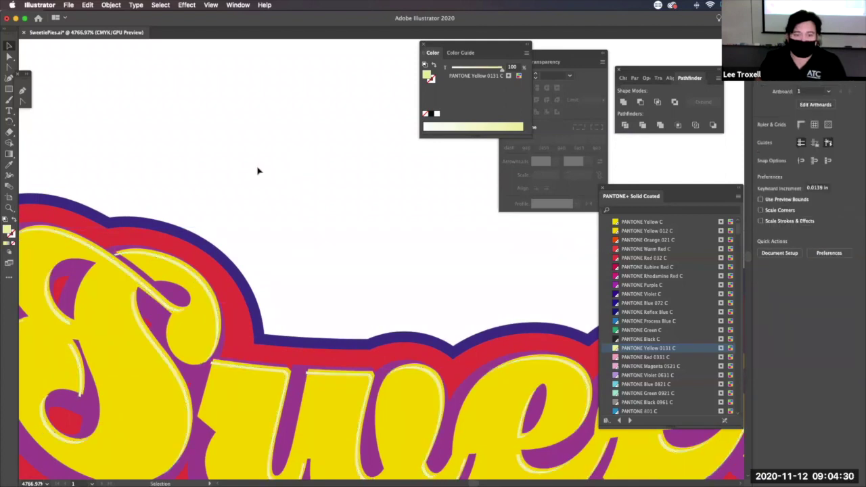
pyautogui.click(199, 279)
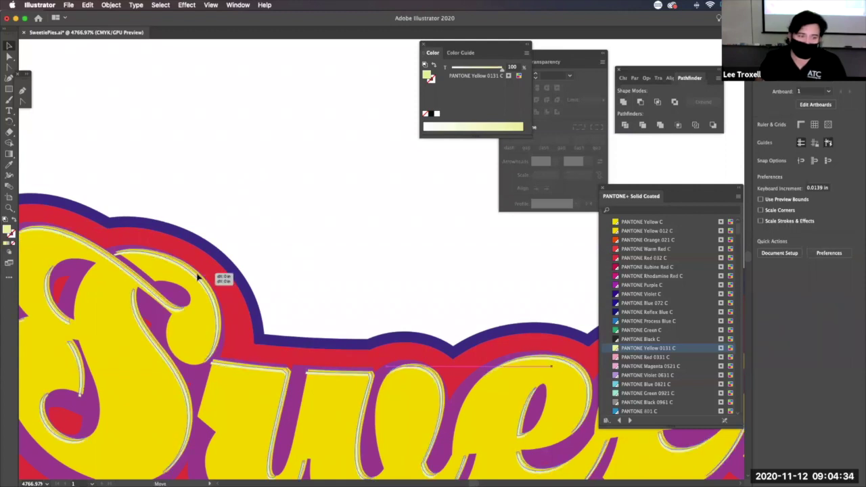
pyautogui.click(197, 277)
pyautogui.click(201, 191)
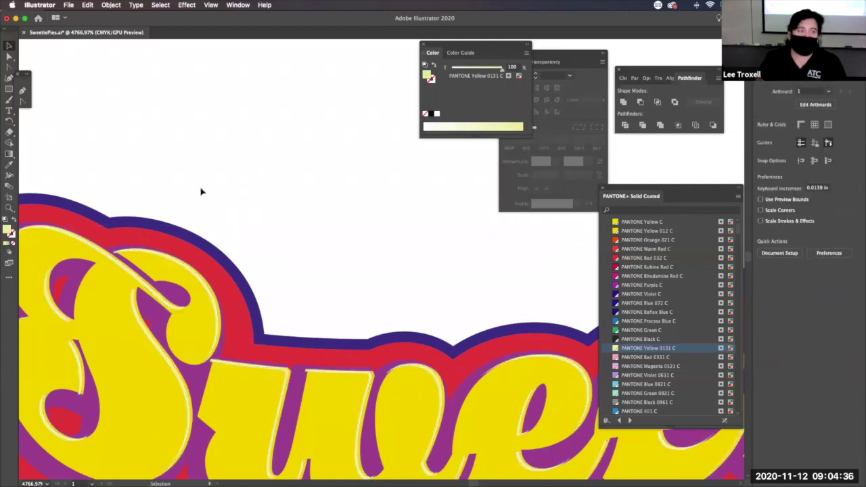
# Ungroup the pale yellow Sweetie highlights and ungroup the S highlights again into individual strokes.
pyautogui.moveTo(199, 185); pyautogui.dragTo(318, 104)
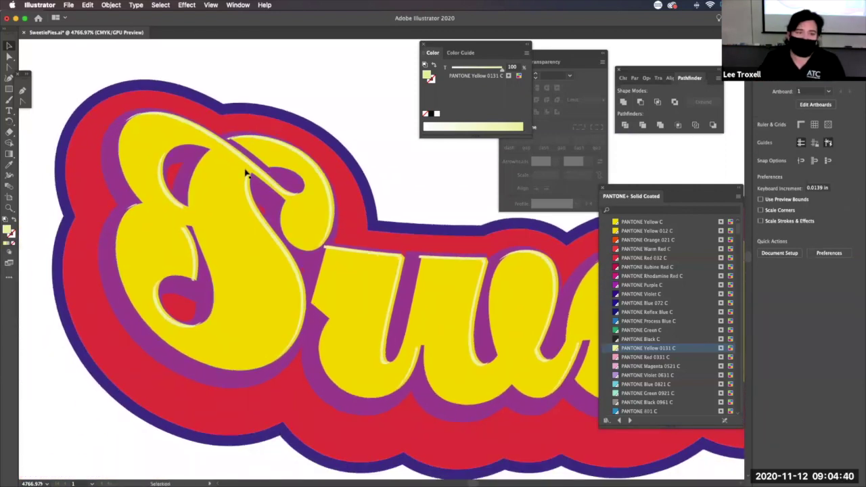
pyautogui.click(249, 165)
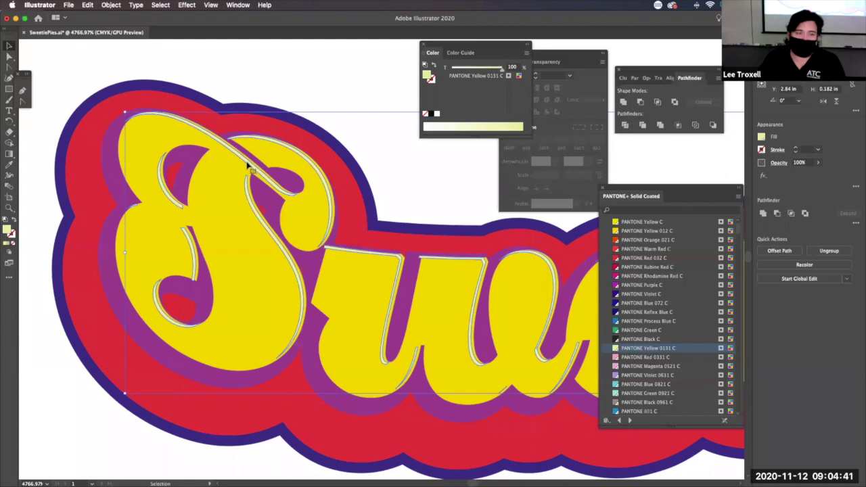
pyautogui.click(112, 4)
pyautogui.click(120, 55)
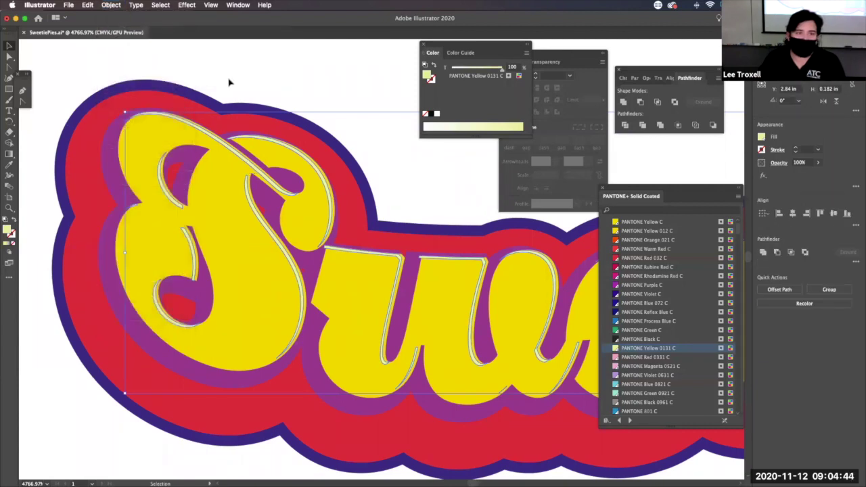
pyautogui.click(223, 82)
pyautogui.click(209, 135)
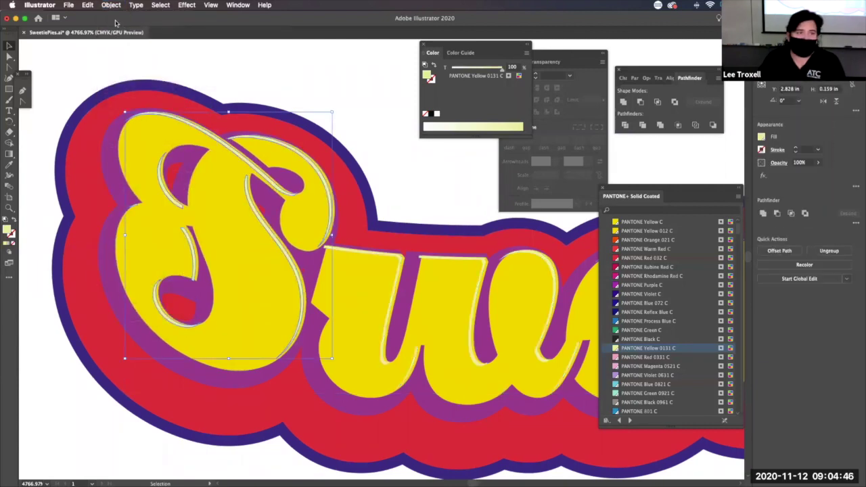
pyautogui.click(108, 5)
pyautogui.click(121, 55)
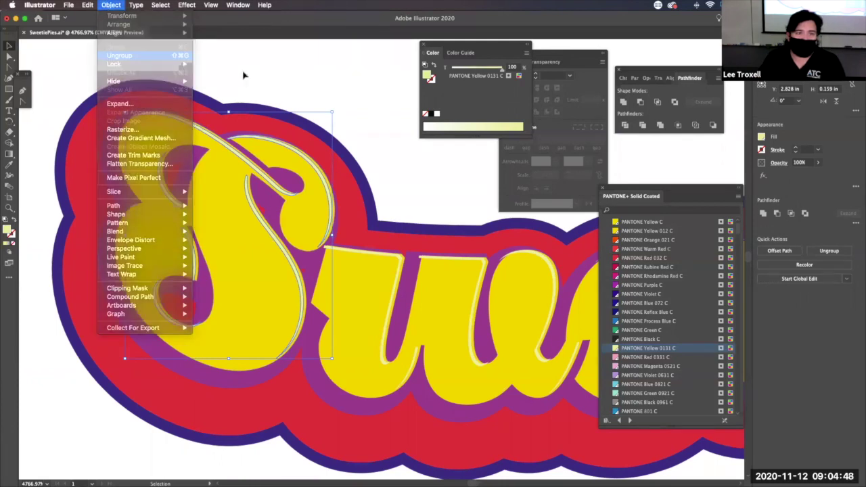
pyautogui.click(243, 75)
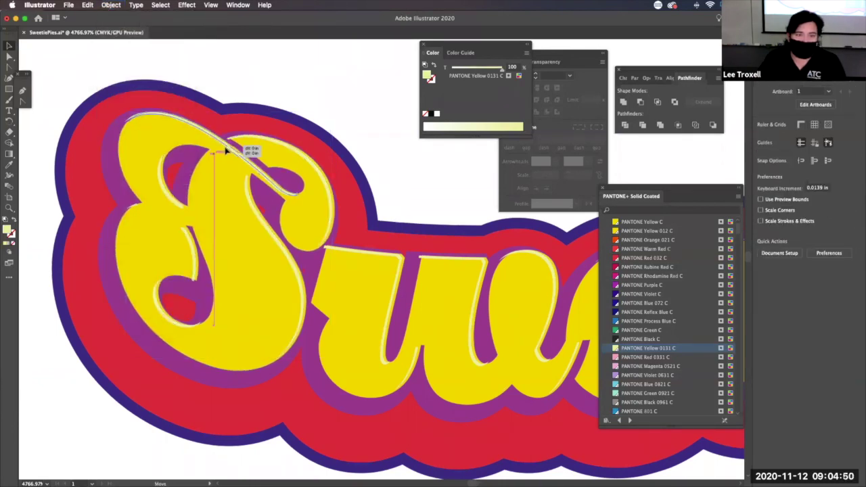
# Rotate the highlight stroke under the S's lower counter to about 357.5° and enlarge it slightly to follow the counter's curve.
pyautogui.click(228, 149)
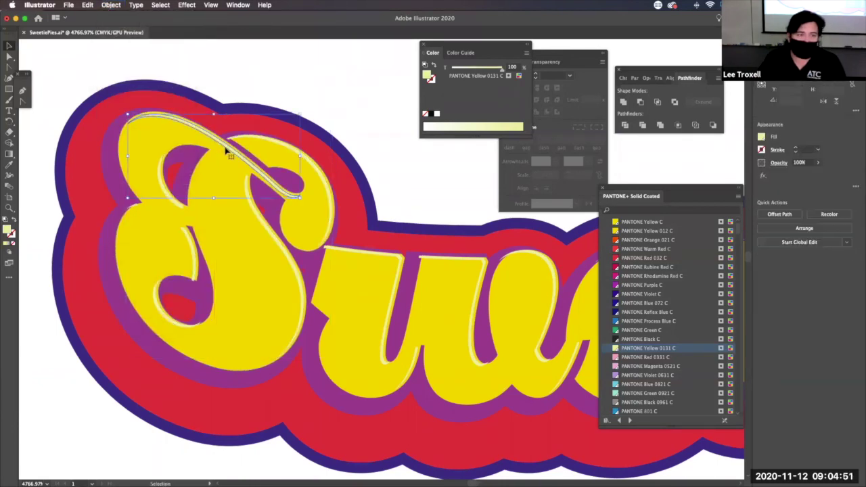
pyautogui.click(193, 251)
pyautogui.click(157, 306)
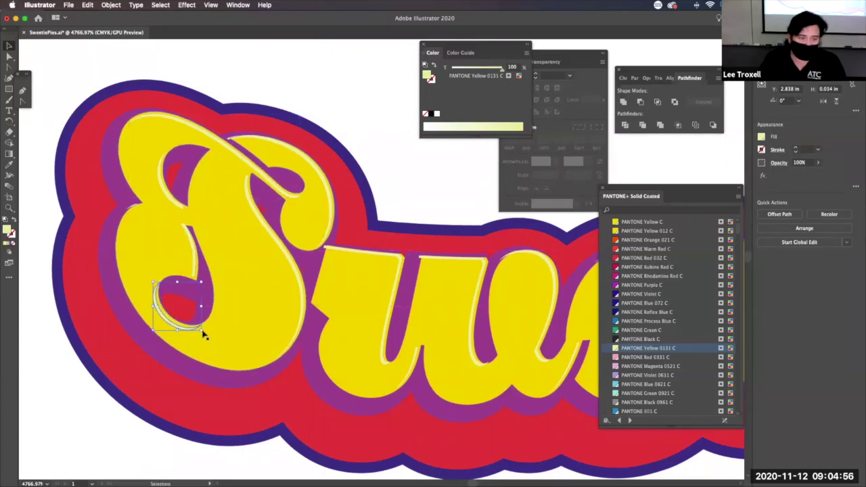
pyautogui.moveTo(202, 331)
pyautogui.mouseDown()
pyautogui.moveTo(171, 322)
pyautogui.moveTo(207, 331)
pyautogui.mouseUp()
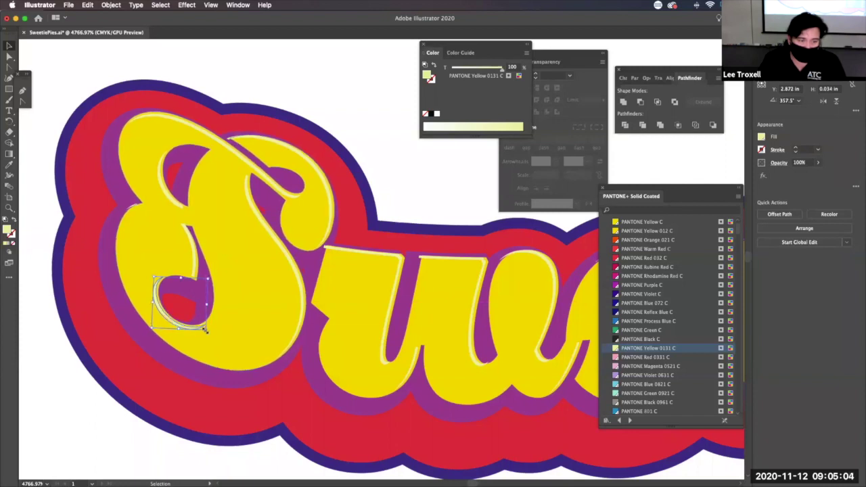
# Shrink the highlight along the S's upper-right curve slightly, to about 0.071 in high, by pulling its upper-left tip inward.
pyautogui.click(223, 335)
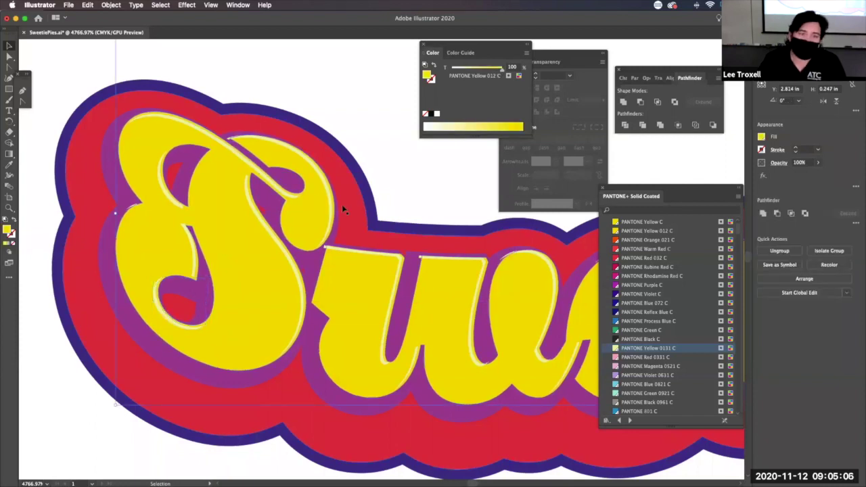
pyautogui.click(332, 222)
pyautogui.click(333, 220)
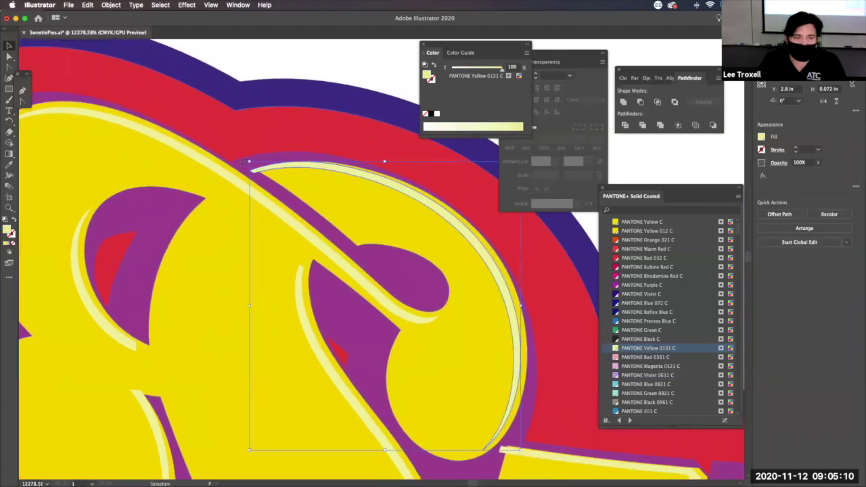
pyautogui.moveTo(249, 162); pyautogui.dragTo(258, 167)
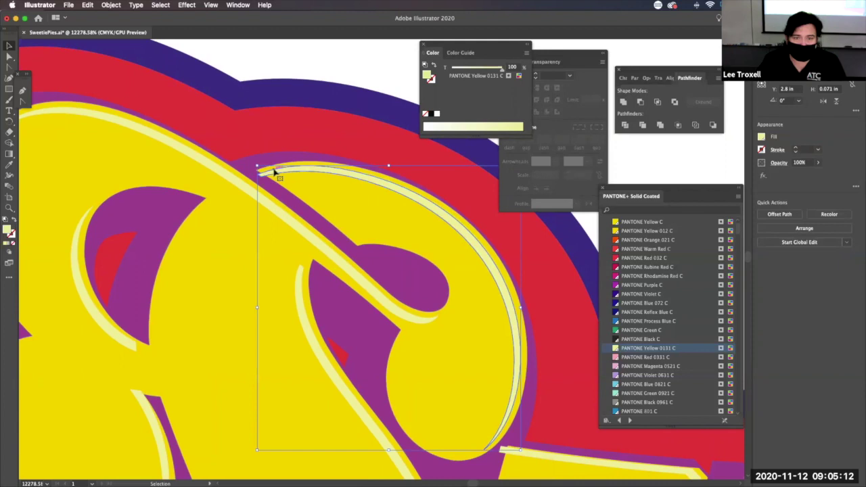
# Reduce the Eraser size and trim the tip of the S's upper-right highlight where it overhangs the yellow letter.
pyautogui.click(9, 132)
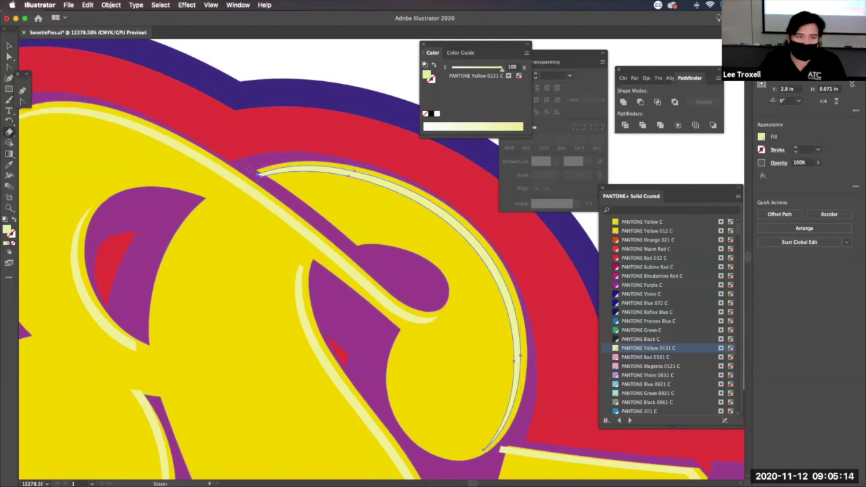
pyautogui.doubleClick(9, 132)
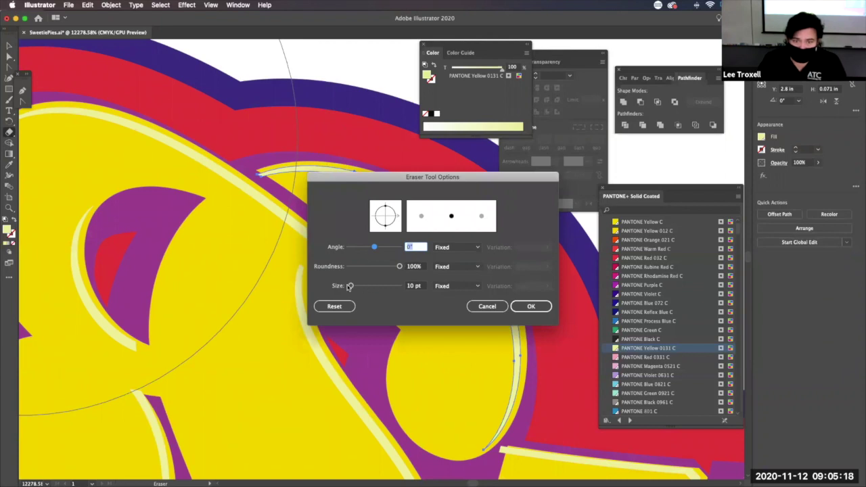
pyautogui.moveTo(420, 287); pyautogui.dragTo(393, 287)
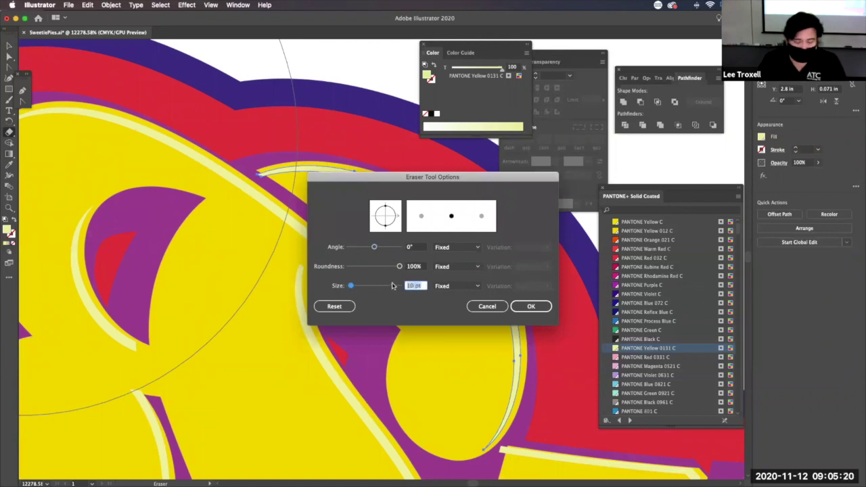
pyautogui.press('Return')
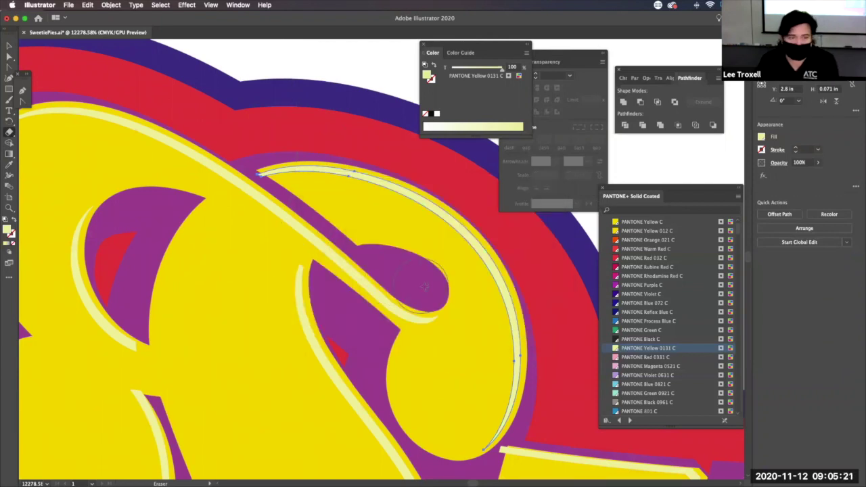
pyautogui.click(252, 196)
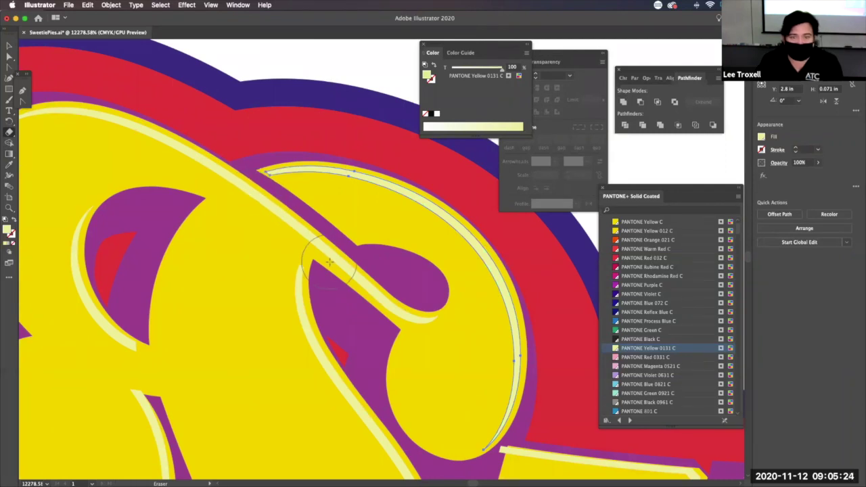
pyautogui.click(8, 45)
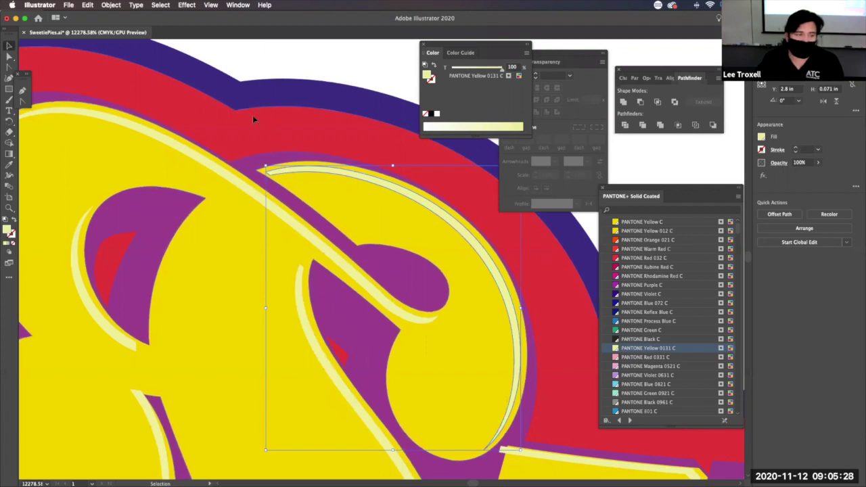
# Nudge the short highlight at the S's left notch slightly inward onto the yellow of the lower bowl.
pyautogui.keyDown('alt'); pyautogui.keyDown('super'); pyautogui.click(290, 117); pyautogui.keyUp('super'); pyautogui.keyUp('alt')
pyautogui.keyDown('alt'); pyautogui.keyDown('super'); pyautogui.click(320, 213); pyautogui.keyUp('super'); pyautogui.keyUp('alt')
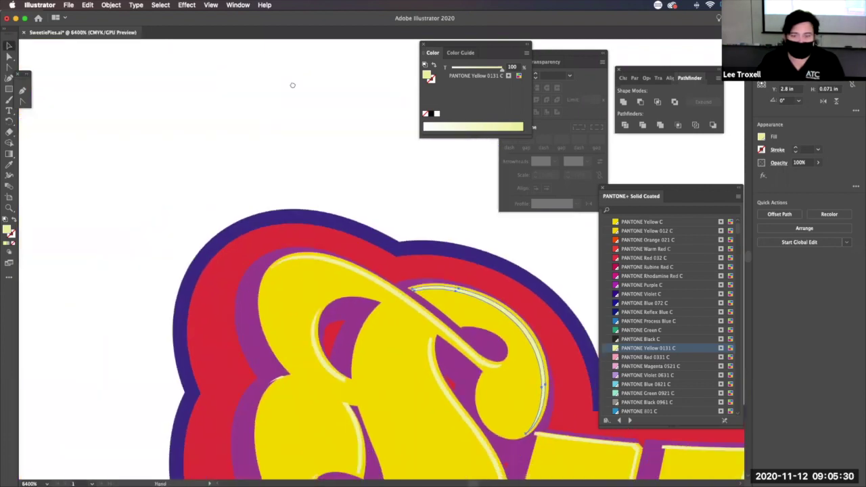
pyautogui.moveTo(307, 258); pyautogui.dragTo(209, 99)
pyautogui.click(34, 236)
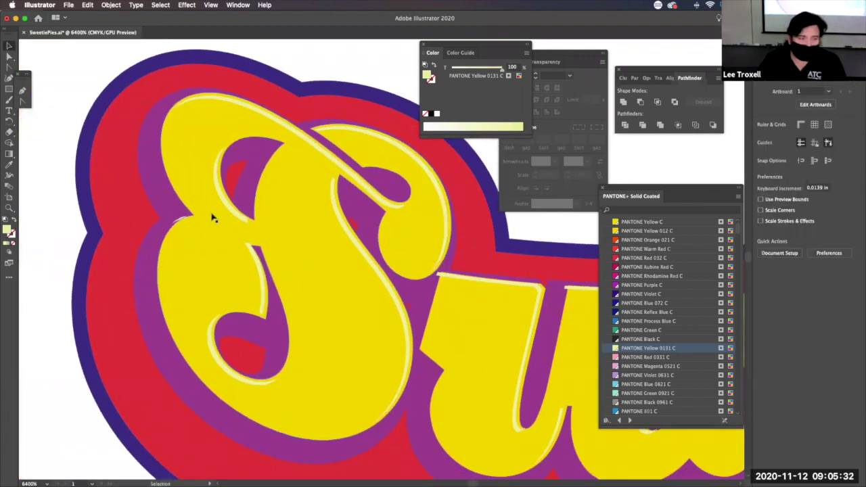
pyautogui.click(183, 222)
pyautogui.moveTo(182, 221); pyautogui.dragTo(184, 224)
# Fine-tune the highlight stroke above the S's lower counter, rotating it to about 1.04° to follow the letter's edge.
pyautogui.click(259, 277)
pyautogui.moveTo(256, 242); pyautogui.dragTo(252, 247)
pyautogui.click(284, 223)
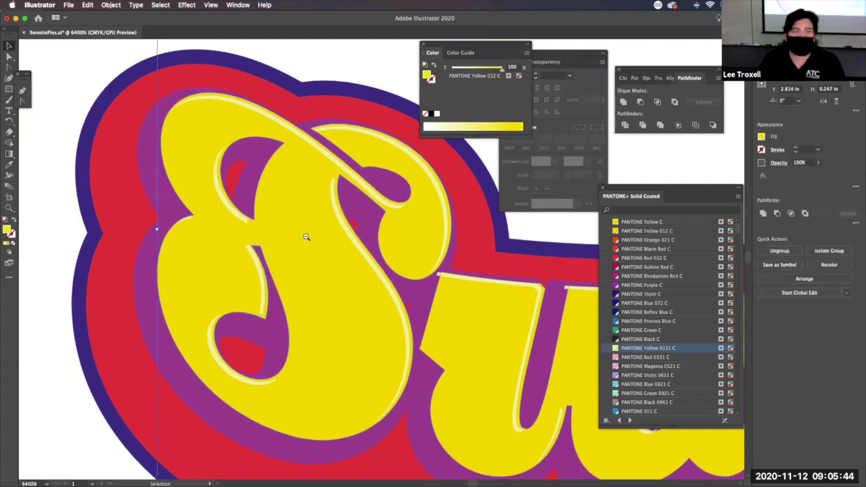
pyautogui.click(261, 253)
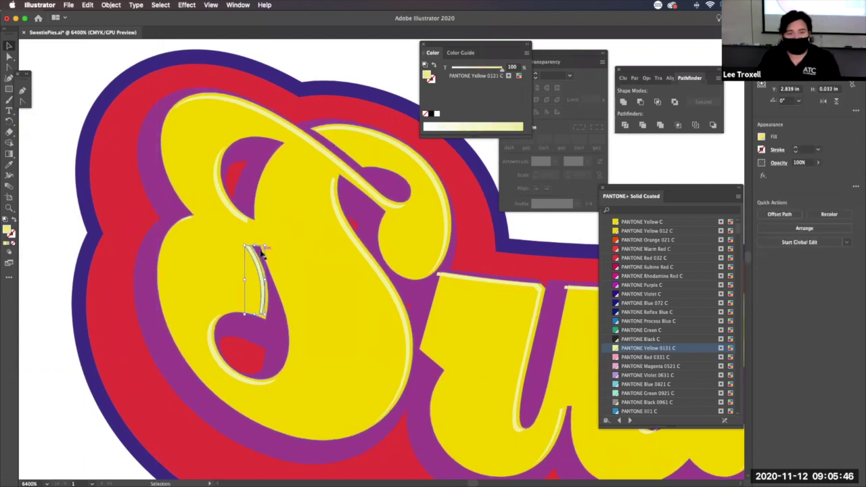
pyautogui.moveTo(268, 243); pyautogui.dragTo(270, 244)
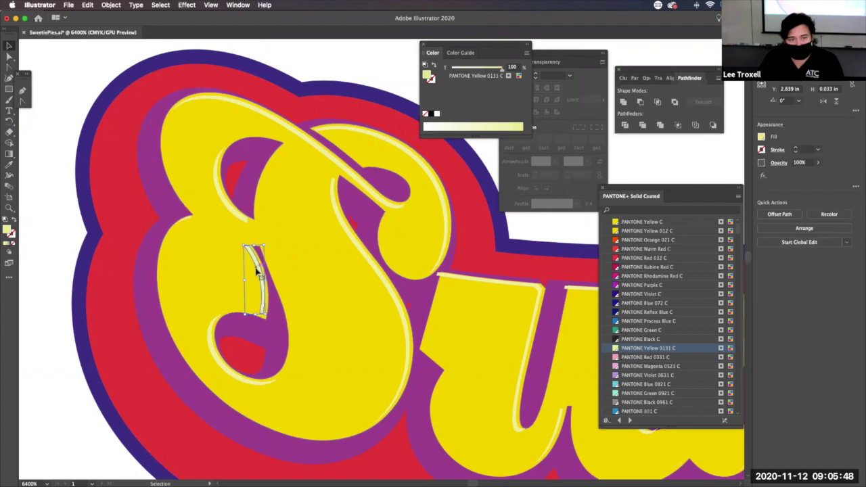
pyautogui.click(51, 275)
# Examine how the pale yellow highlights read across the Sweetie lettering at a smaller scale.
pyautogui.keyDown('alt'); pyautogui.keyDown('super'); pyautogui.click(80, 265); pyautogui.keyUp('super'); pyautogui.keyUp('alt')
pyautogui.keyDown('alt'); pyautogui.keyDown('super'); pyautogui.click(79, 266); pyautogui.keyUp('super'); pyautogui.keyUp('alt')
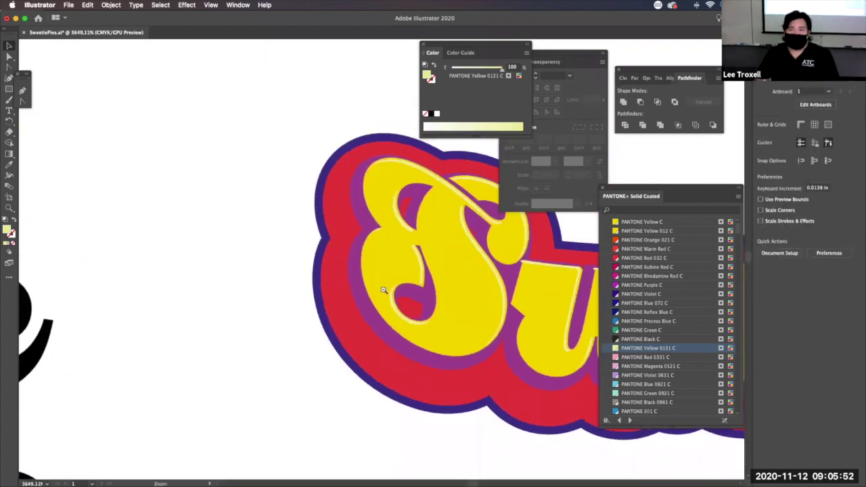
pyautogui.keyDown('alt'); pyautogui.keyDown('super'); pyautogui.click(384, 291); pyautogui.keyUp('super'); pyautogui.keyUp('alt')
pyautogui.keyDown('alt'); pyautogui.keyDown('super'); pyautogui.click(299, 288); pyautogui.keyUp('super'); pyautogui.keyUp('alt')
pyautogui.moveTo(346, 306); pyautogui.dragTo(283, 365)
pyautogui.click(284, 211)
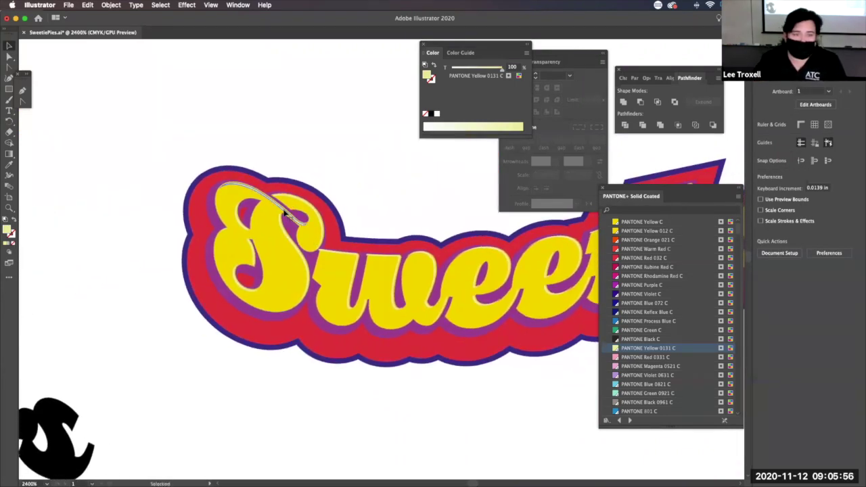
pyautogui.click(285, 212)
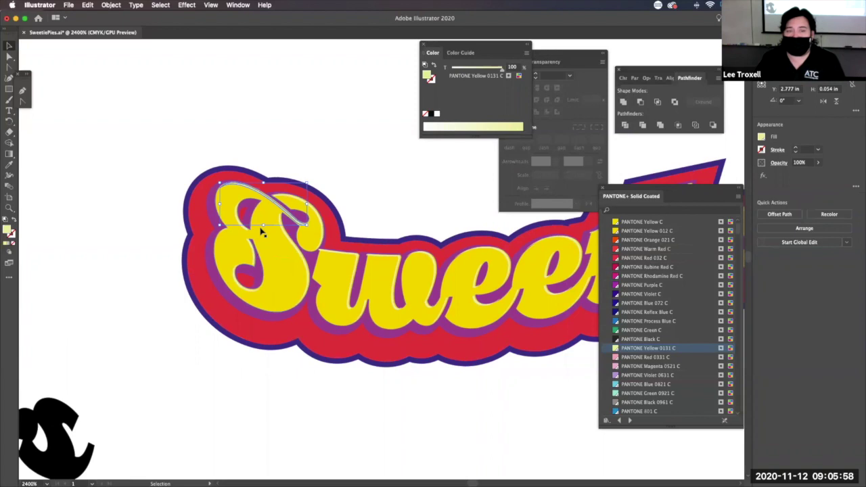
pyautogui.click(283, 257)
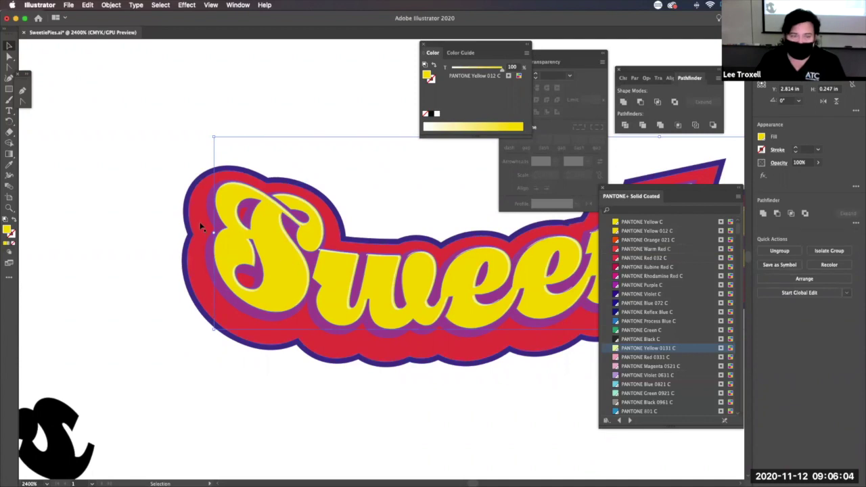
pyautogui.click(364, 194)
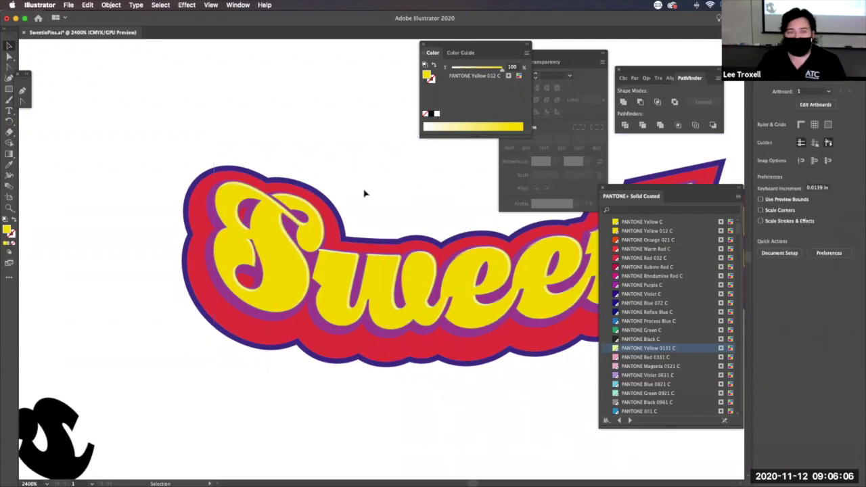
# Fill the highlights on the S's upper-right curve and long top stroke with white.
pyautogui.scroll(5, 299, 194)
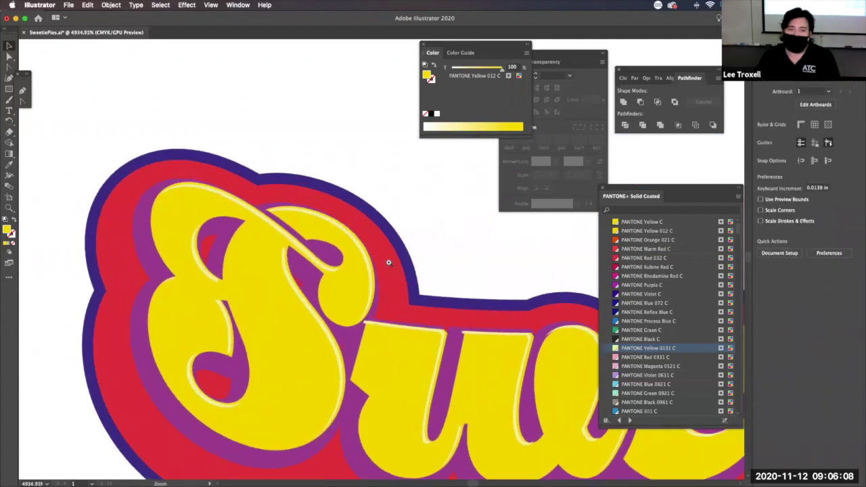
pyautogui.click(370, 257)
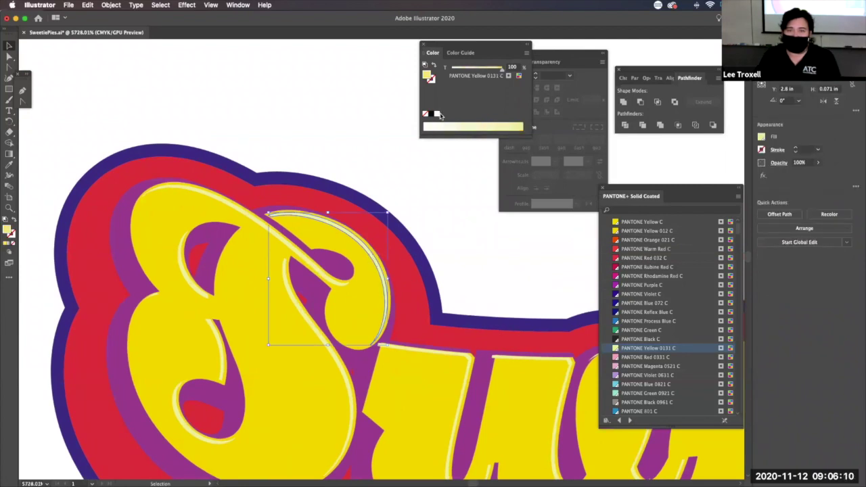
pyautogui.click(438, 115)
pyautogui.click(368, 136)
pyautogui.click(269, 224)
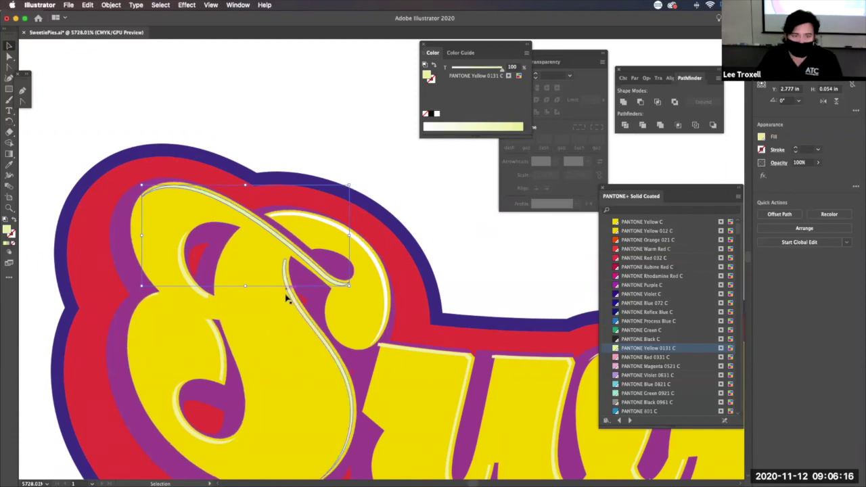
pyautogui.click(437, 115)
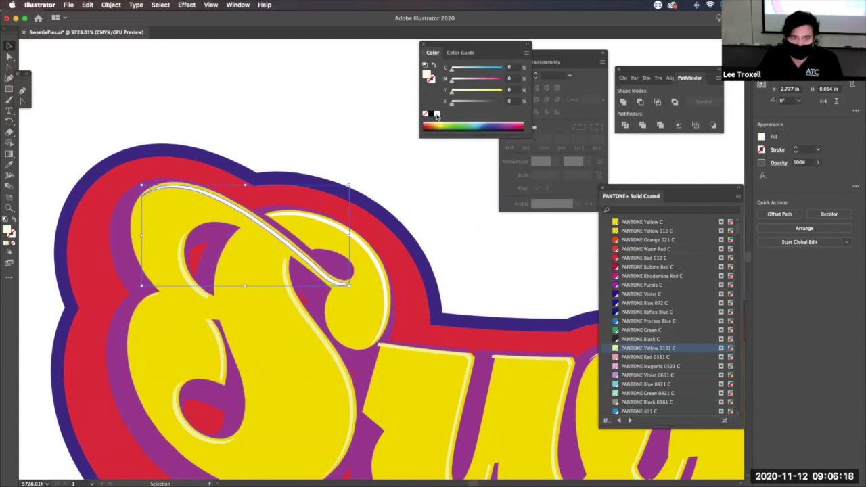
# Fill the highlights along the S's spine, upper counter and lower counter with white.
pyautogui.click(302, 326)
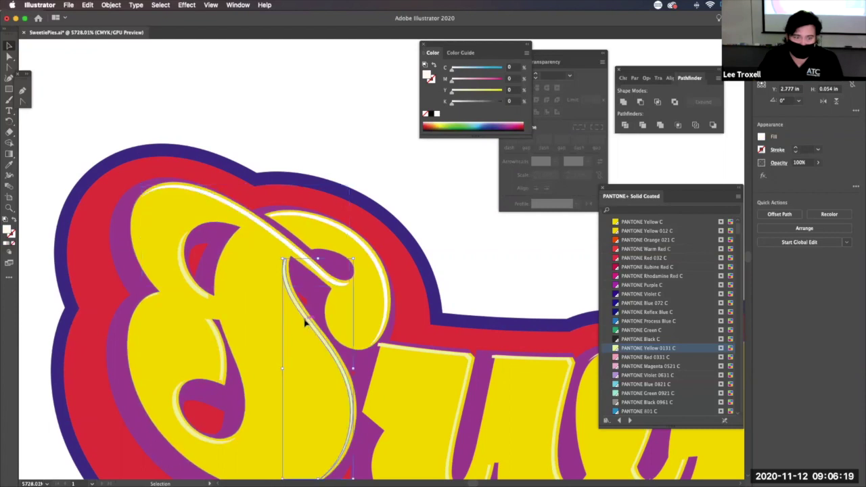
pyautogui.keyDown('shift'); pyautogui.click(200, 292); pyautogui.keyUp('shift')
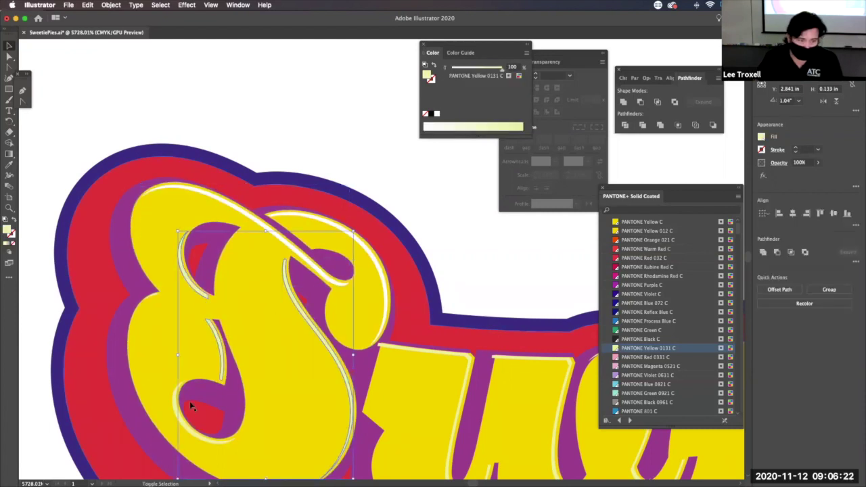
pyautogui.keyDown('shift'); pyautogui.click(220, 347); pyautogui.keyUp('shift')
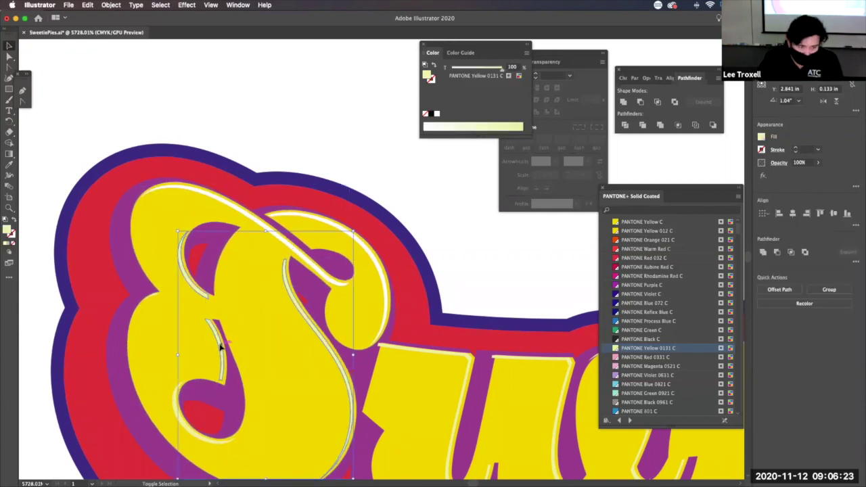
pyautogui.keyDown('shift'); pyautogui.click(174, 405); pyautogui.keyUp('shift')
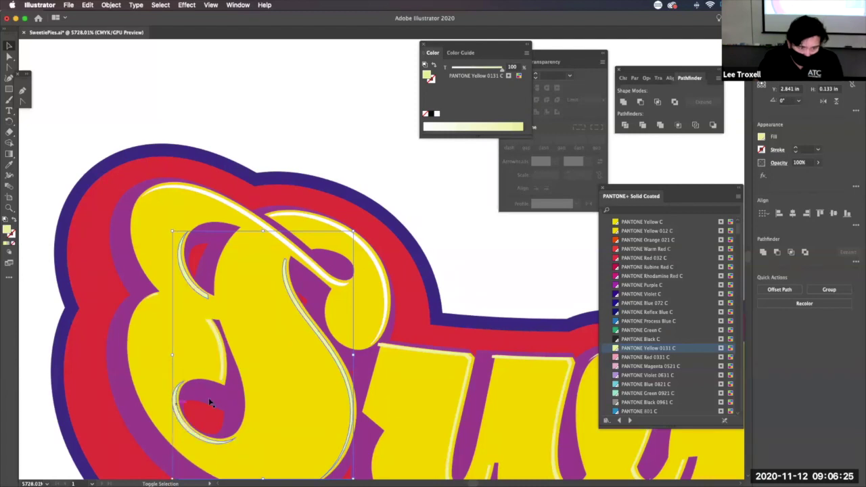
pyautogui.click(437, 115)
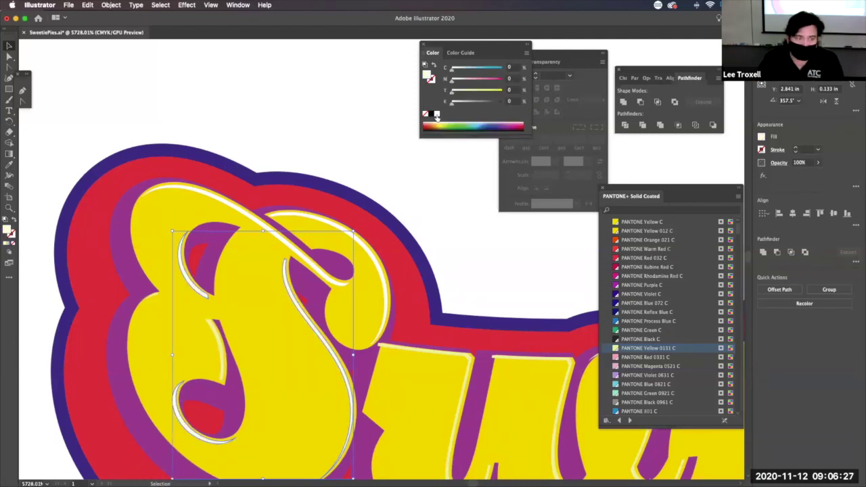
# Fill the remaining S highlights, above the lower counter and at the left notch, with white.
pyautogui.click(210, 327)
pyautogui.keyDown('shift'); pyautogui.click(154, 298); pyautogui.keyUp('shift')
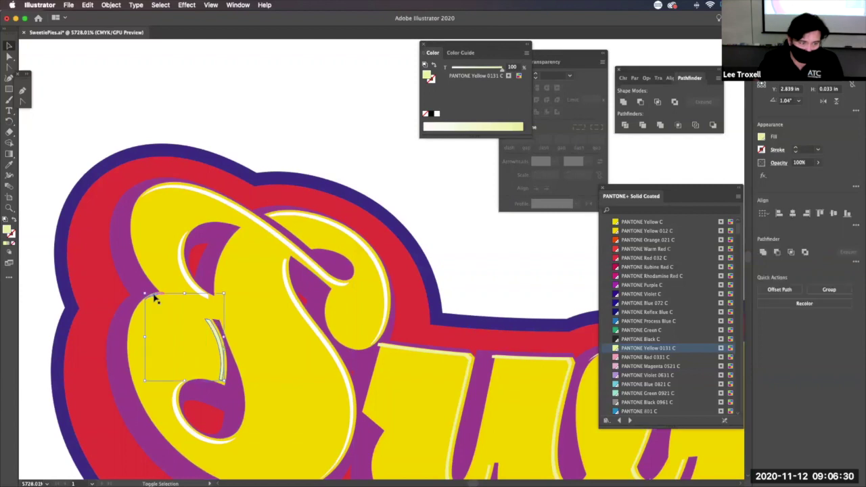
pyautogui.click(437, 114)
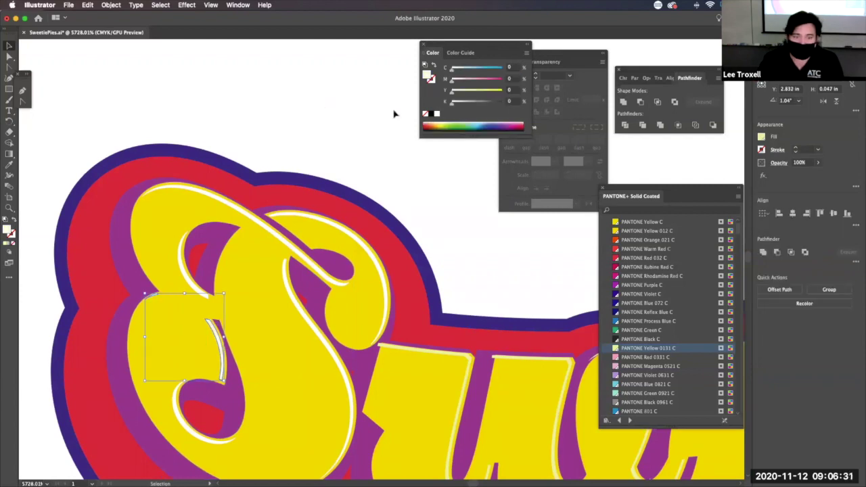
pyautogui.click(328, 102)
# Select the red and dark blue backing shapes behind Sweetie Pies and move them up slightly, to about Y 2.823 in.
pyautogui.keyDown('alt'); pyautogui.keyDown('super'); pyautogui.click(332, 138); pyautogui.keyUp('super'); pyautogui.keyUp('alt')
pyautogui.keyDown('alt'); pyautogui.keyDown('super'); pyautogui.click(334, 176); pyautogui.keyUp('super'); pyautogui.keyUp('alt')
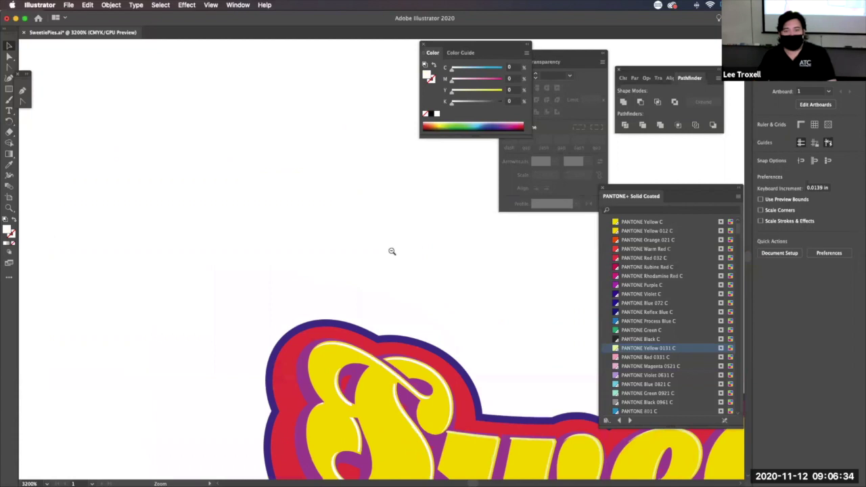
pyautogui.keyDown('alt'); pyautogui.keyDown('super'); pyautogui.click(392, 251); pyautogui.keyUp('super'); pyautogui.keyUp('alt')
pyautogui.moveTo(440, 284); pyautogui.dragTo(135, 92)
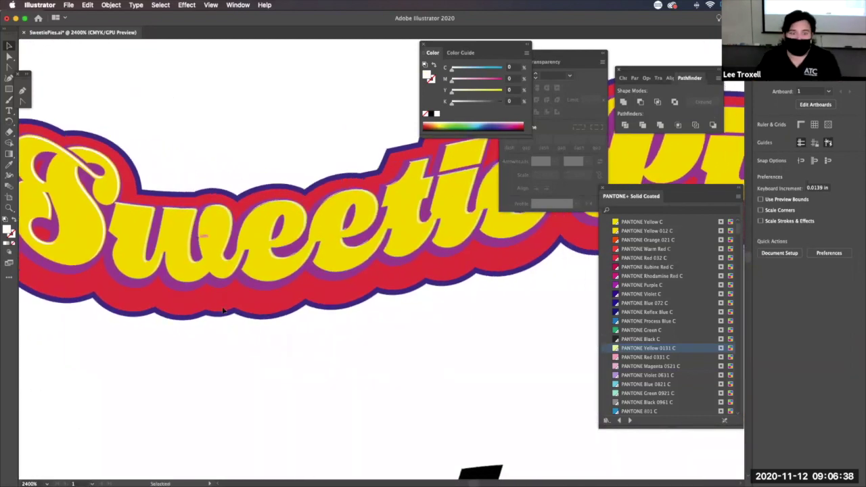
pyautogui.click(245, 300)
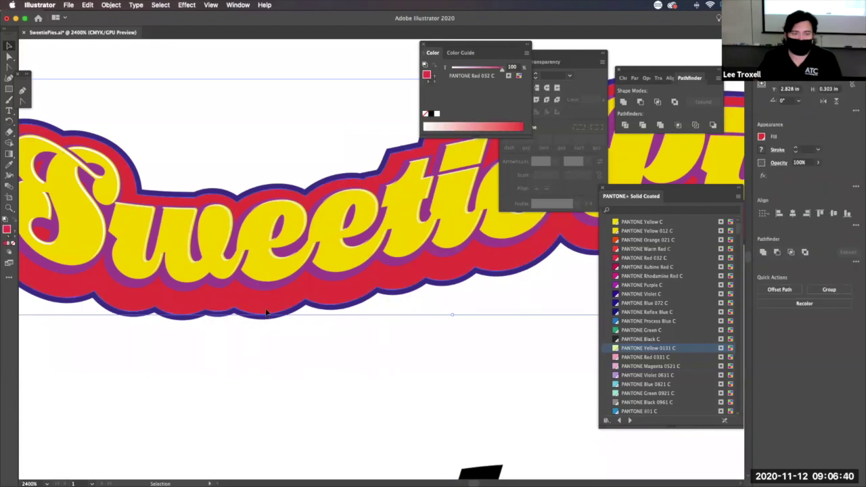
pyautogui.moveTo(265, 310); pyautogui.dragTo(267, 305)
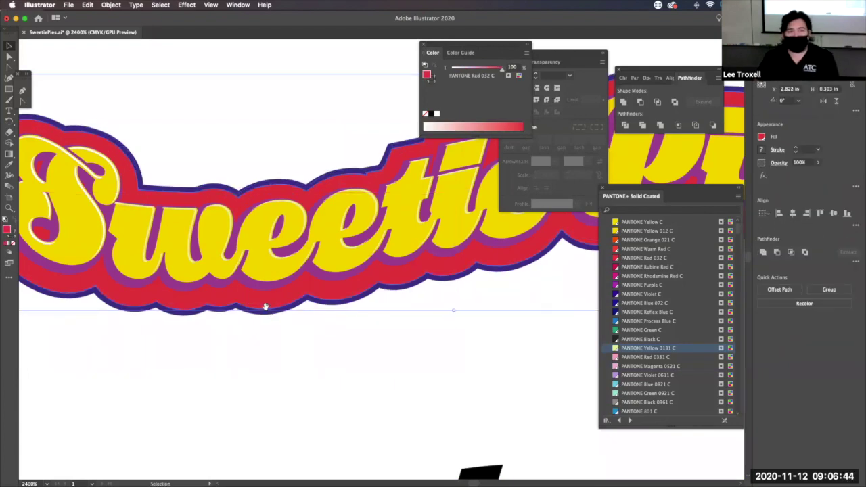
# Scale the red and dark blue backing shapes down to about 0.286 in high around the Sweetie Pies lettering.
pyautogui.press('super+minus')
pyautogui.hscroll(-5, 270, 317)
pyautogui.moveTo(407, 241); pyautogui.dragTo(184, 320)
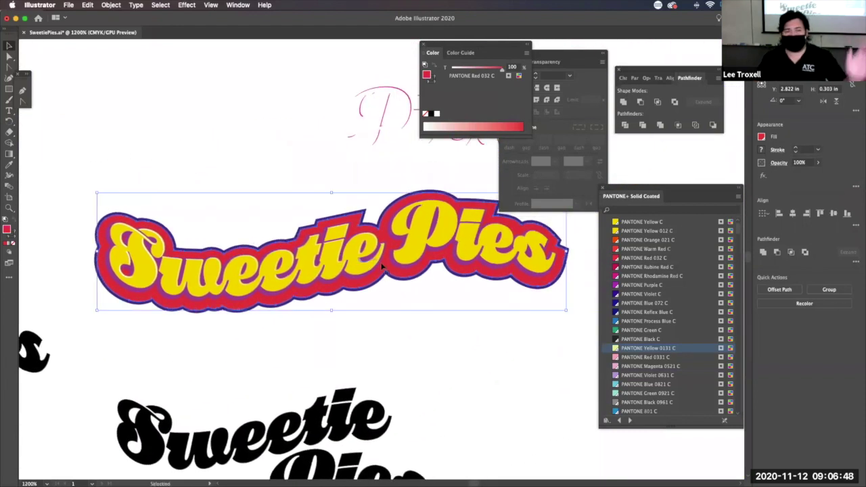
pyautogui.moveTo(331, 311); pyautogui.dragTo(318, 296)
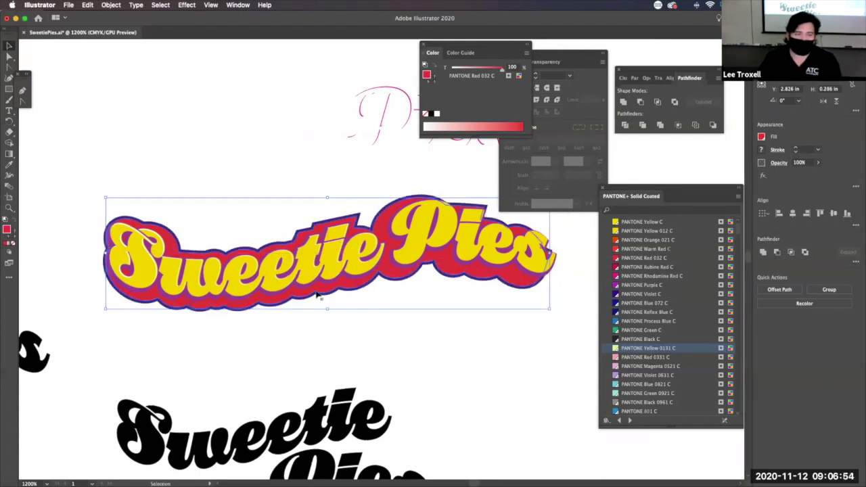